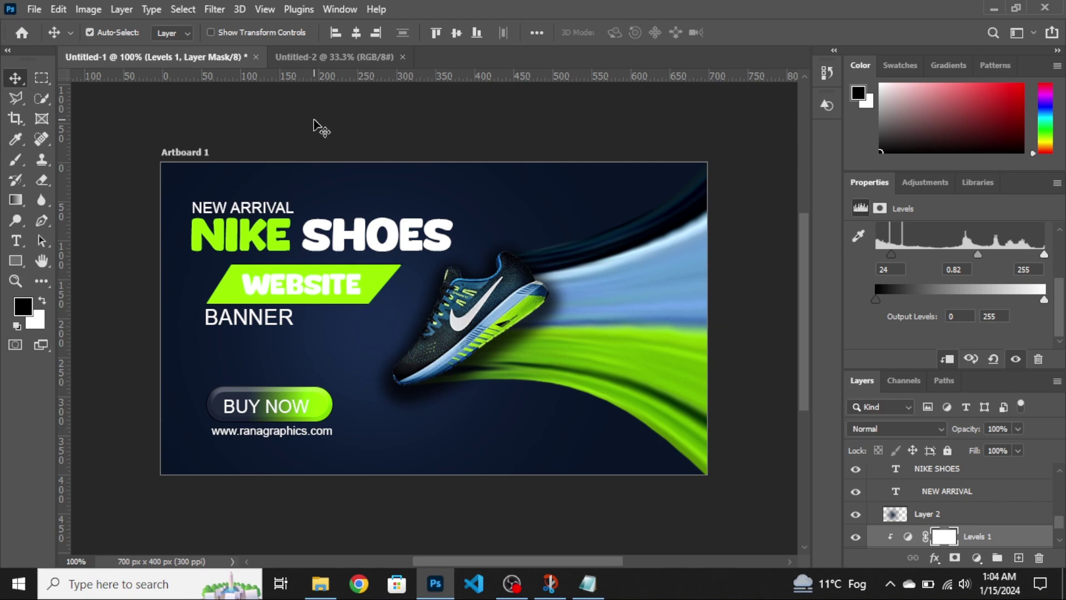
Create a new 700 × 400 px document from the Website Banner Design preset and open Downloads.
click(35, 9)
click(58, 9)
click(50, 28)
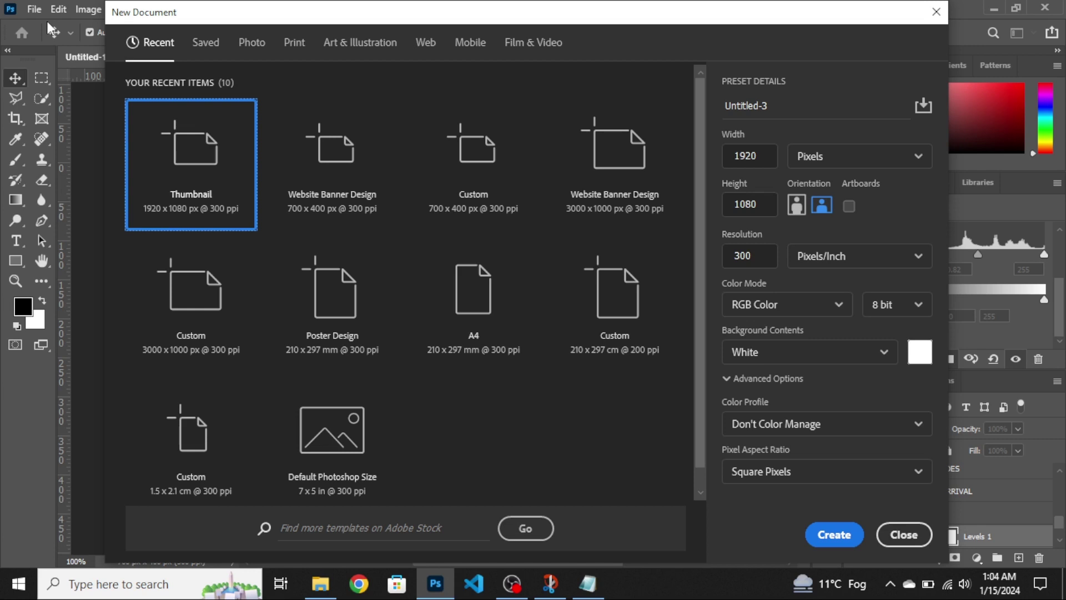
click(340, 190)
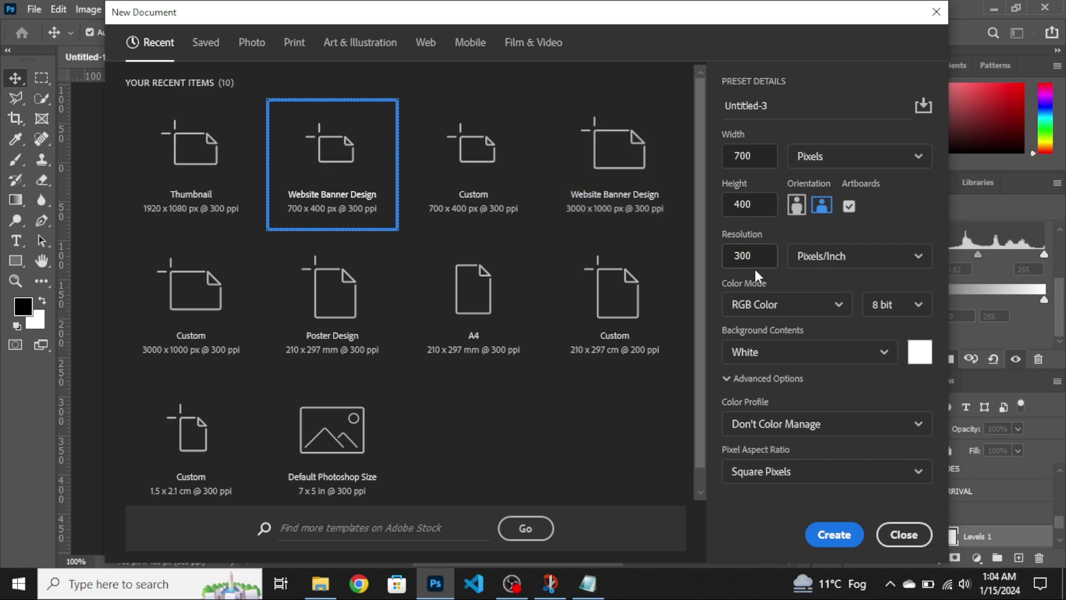
click(837, 534)
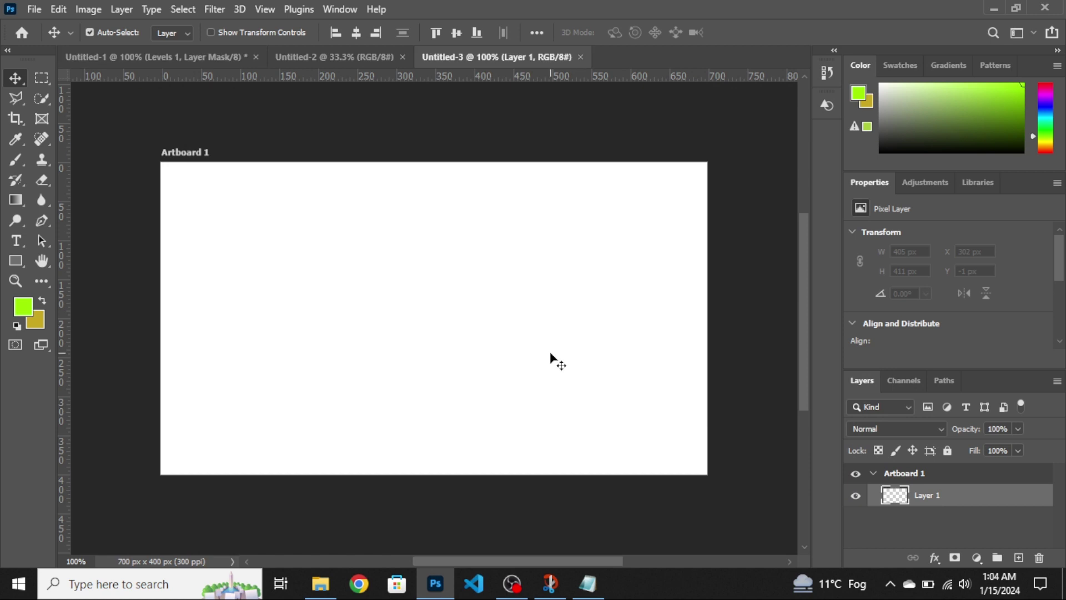
click(320, 583)
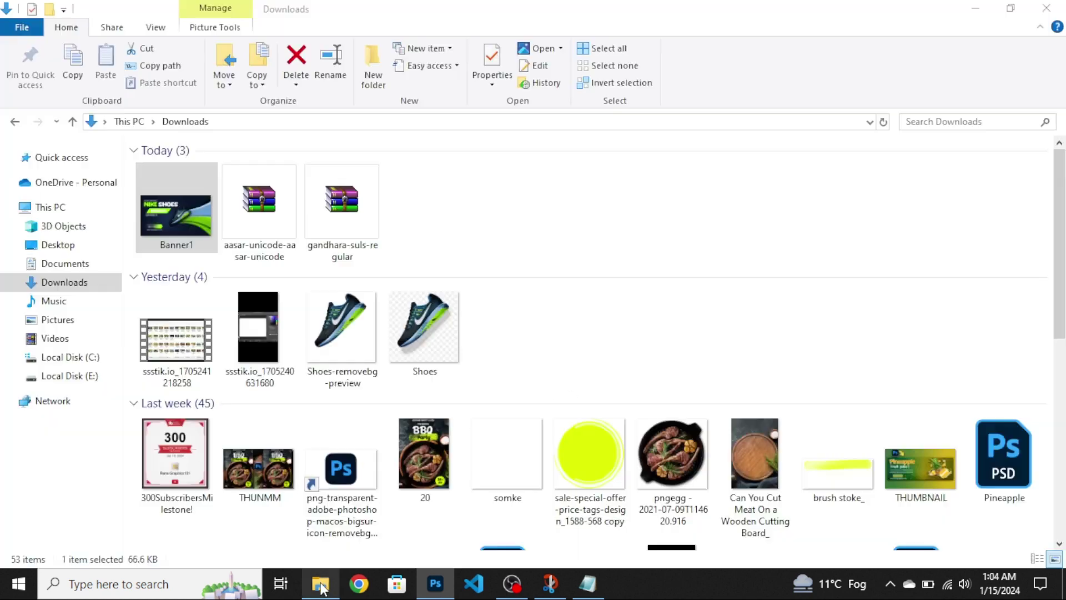
Place the shoe image, shrink it, tilt it about 5.7°, and position it right of centre.
drag(332, 349, 446, 378)
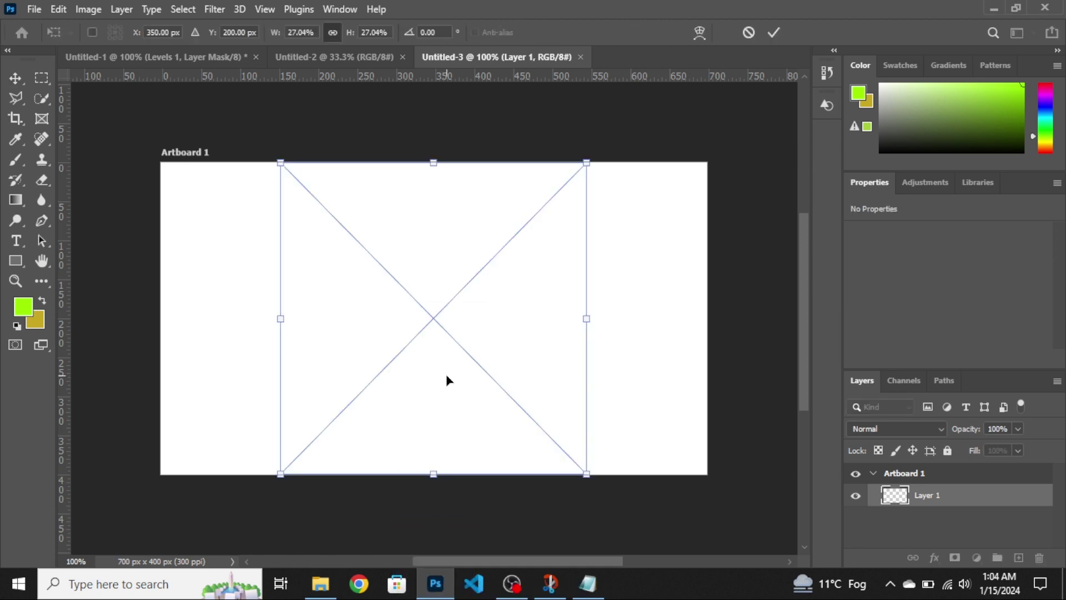
drag(588, 317, 505, 343)
drag(443, 334, 497, 355)
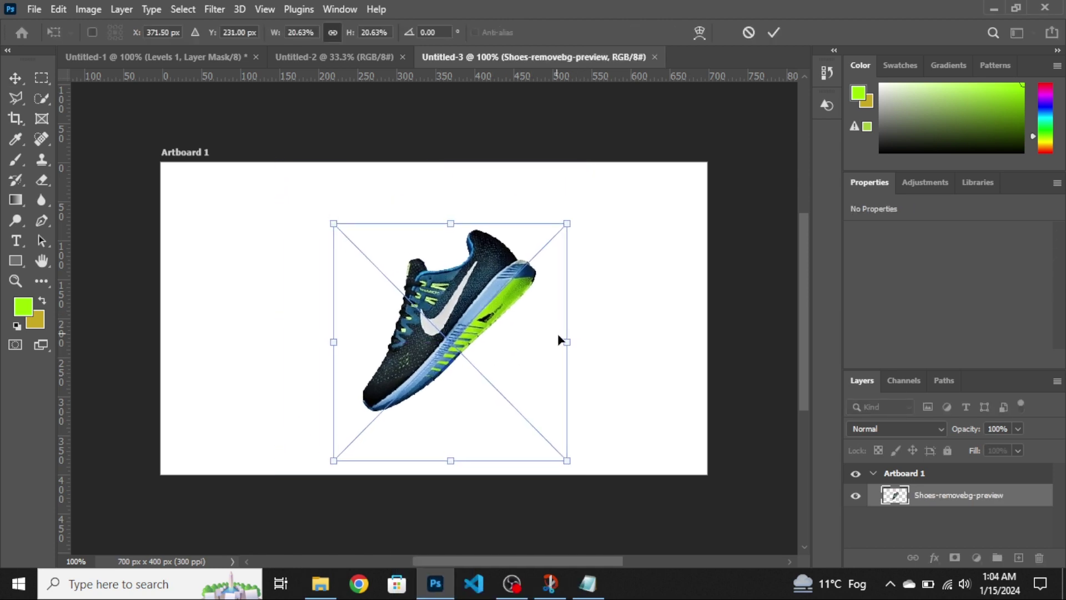
drag(562, 340, 515, 341)
drag(601, 270, 601, 290)
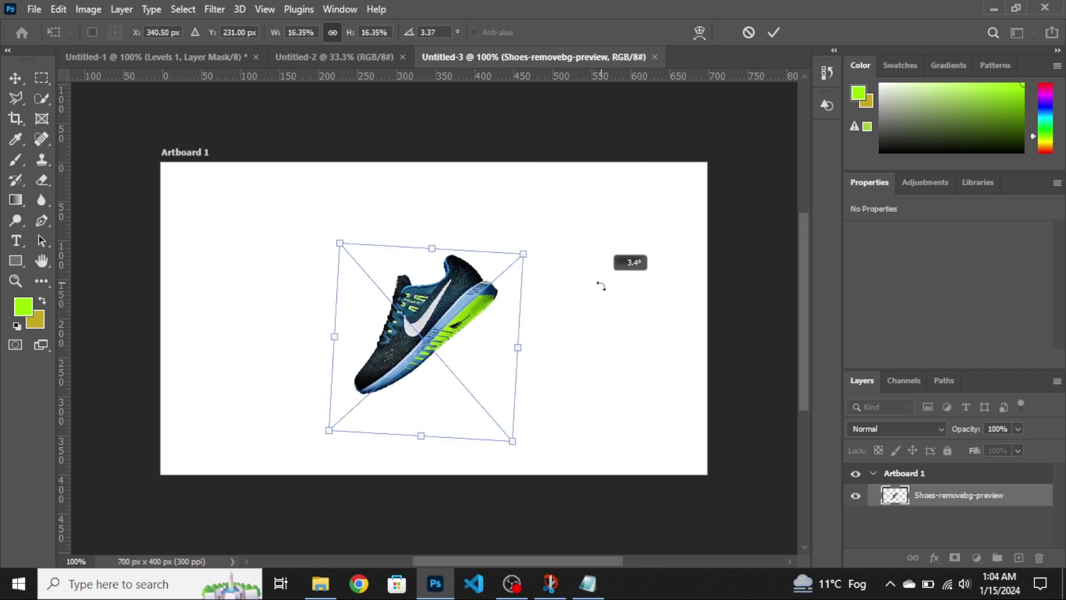
drag(491, 294, 541, 289)
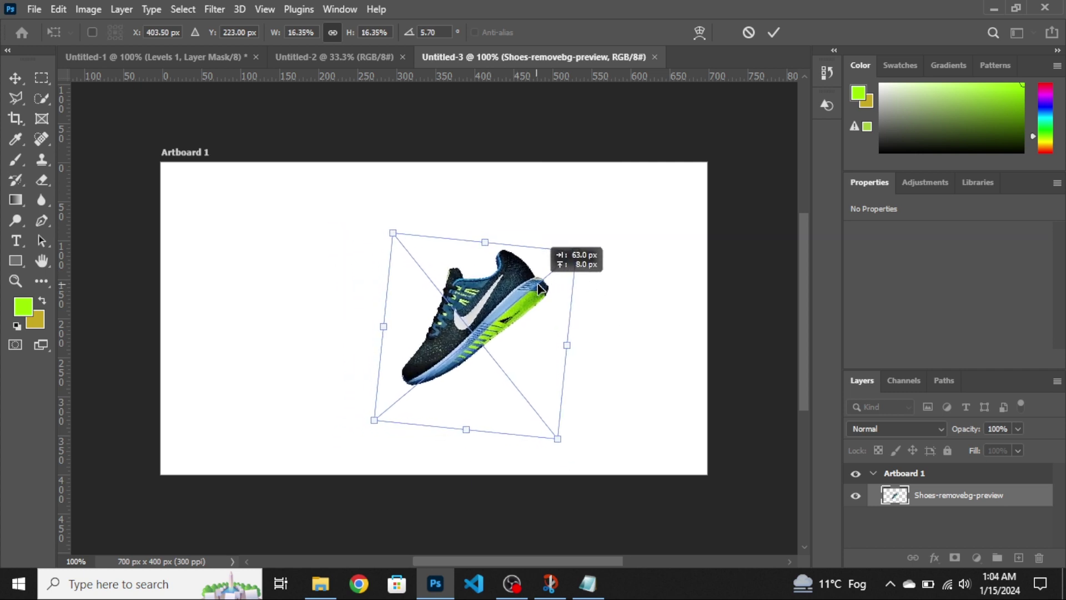
key(Return)
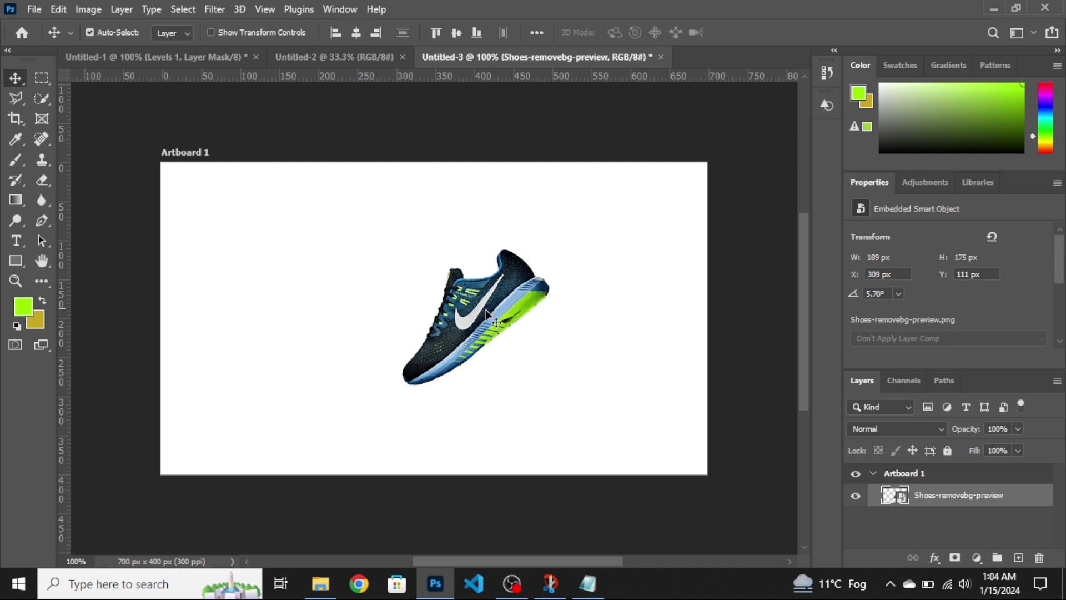
drag(486, 315, 494, 309)
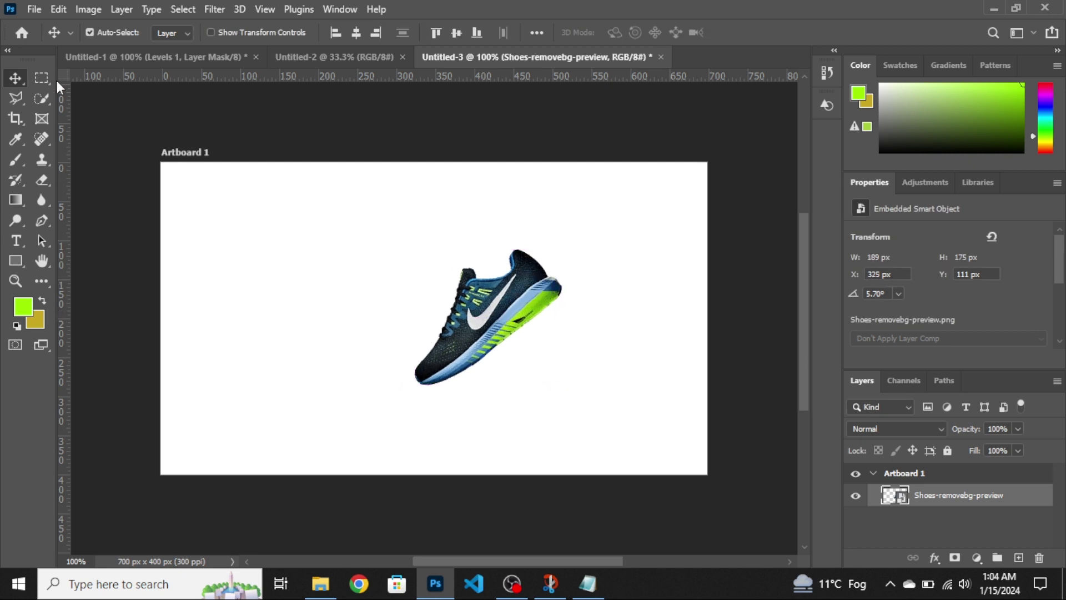
Select a thin vertical strip across the shoe and copy it to a new layer.
click(41, 79)
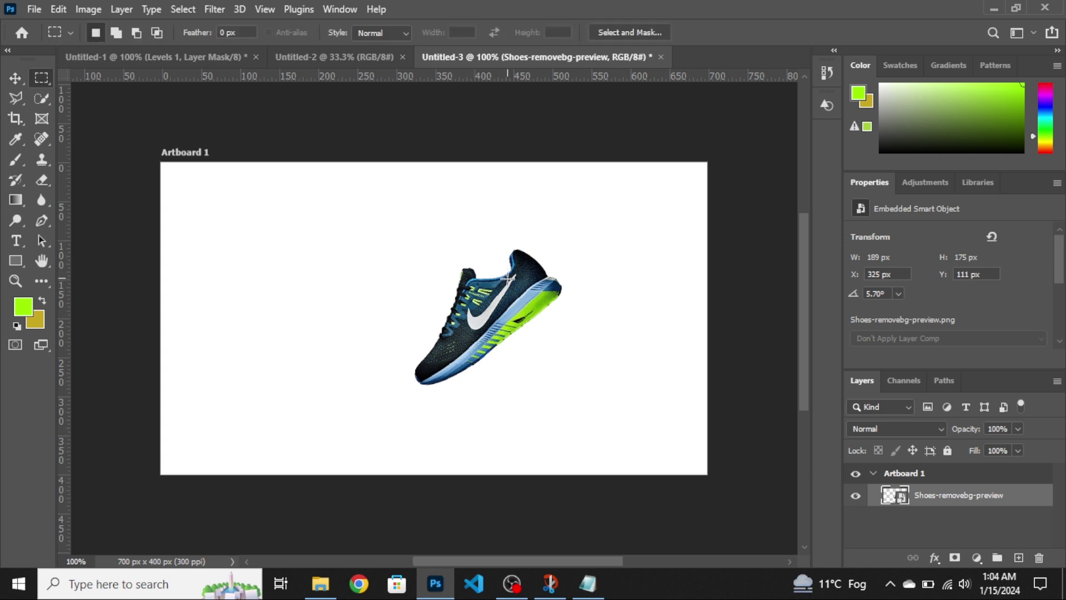
drag(509, 276, 515, 330)
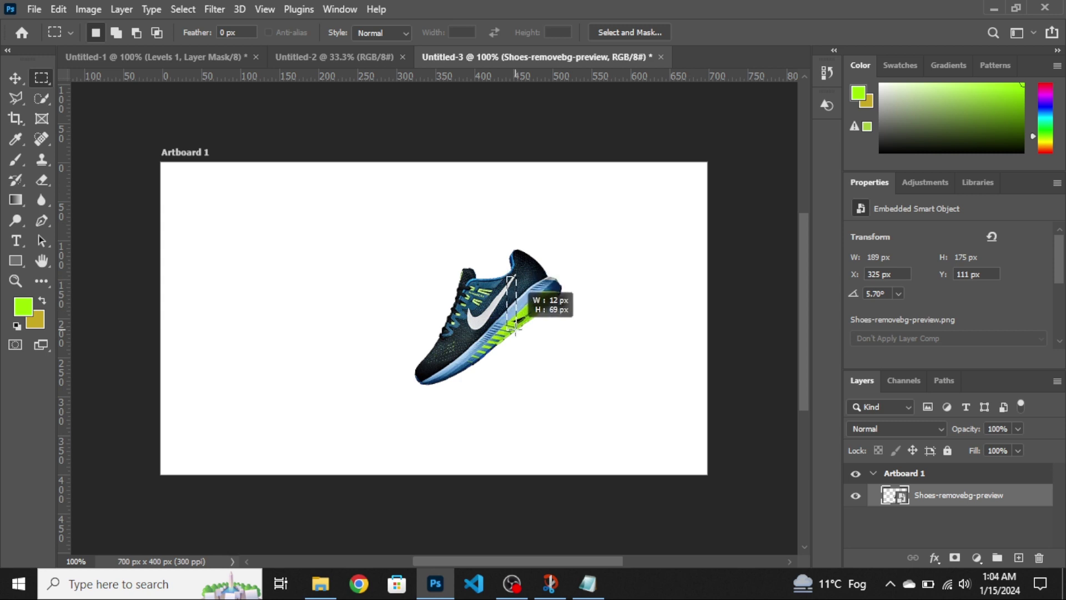
drag(516, 330, 516, 332)
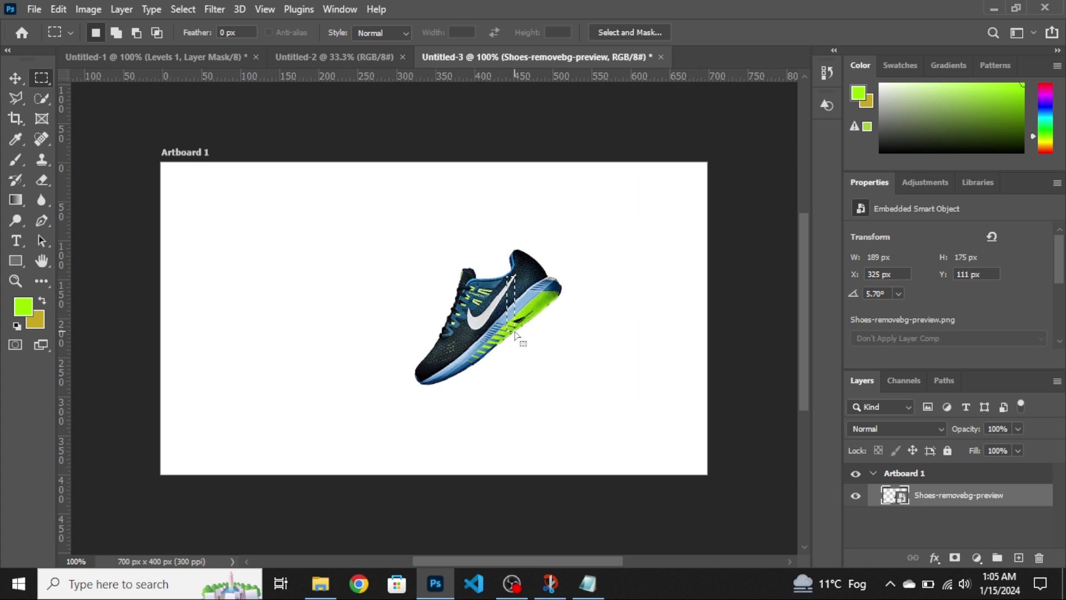
key(ctrl+j)
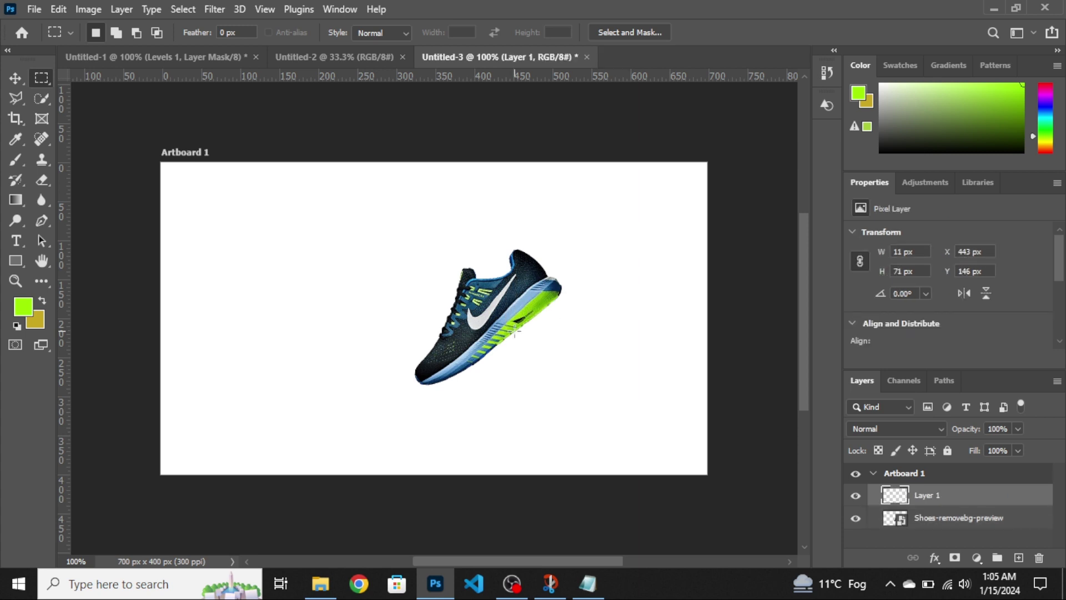
Stretch the copied strip into a wide 375 × 175 px streak band over the shoe.
key(ctrl+t)
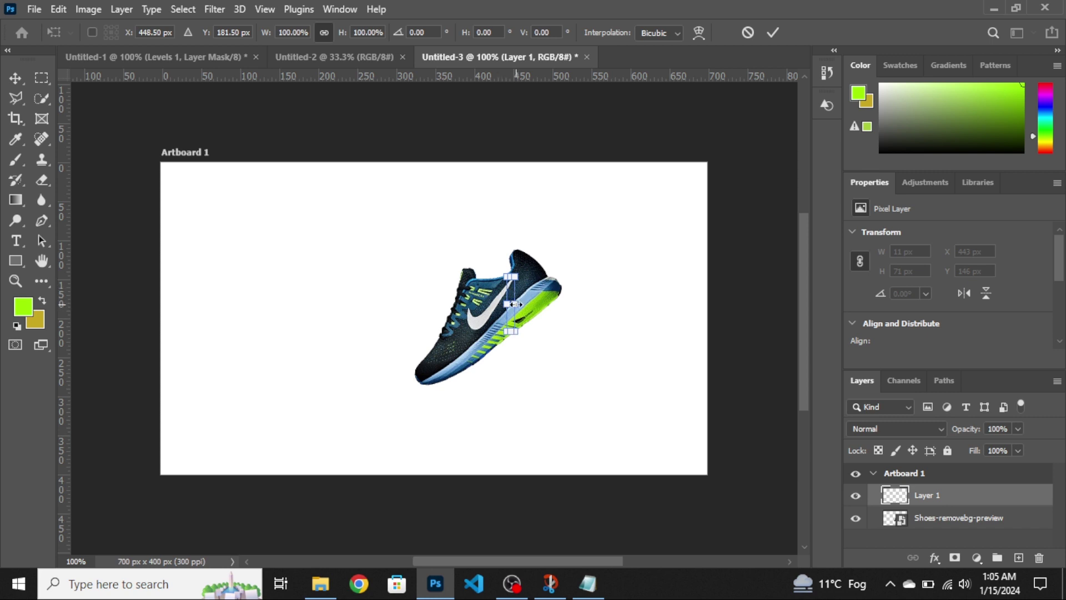
drag(517, 306, 703, 320)
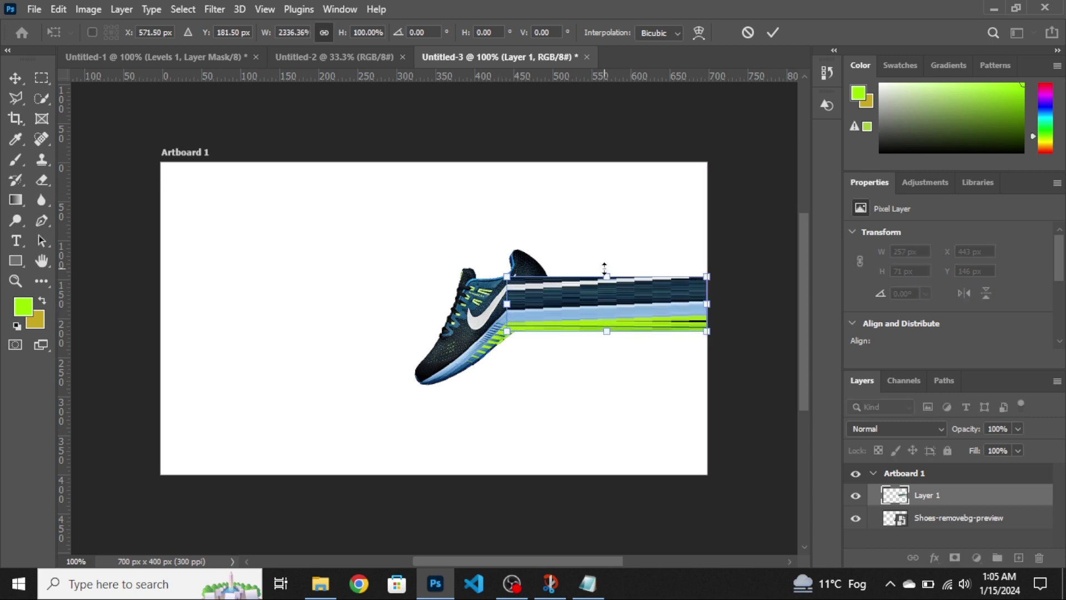
drag(611, 260, 613, 233)
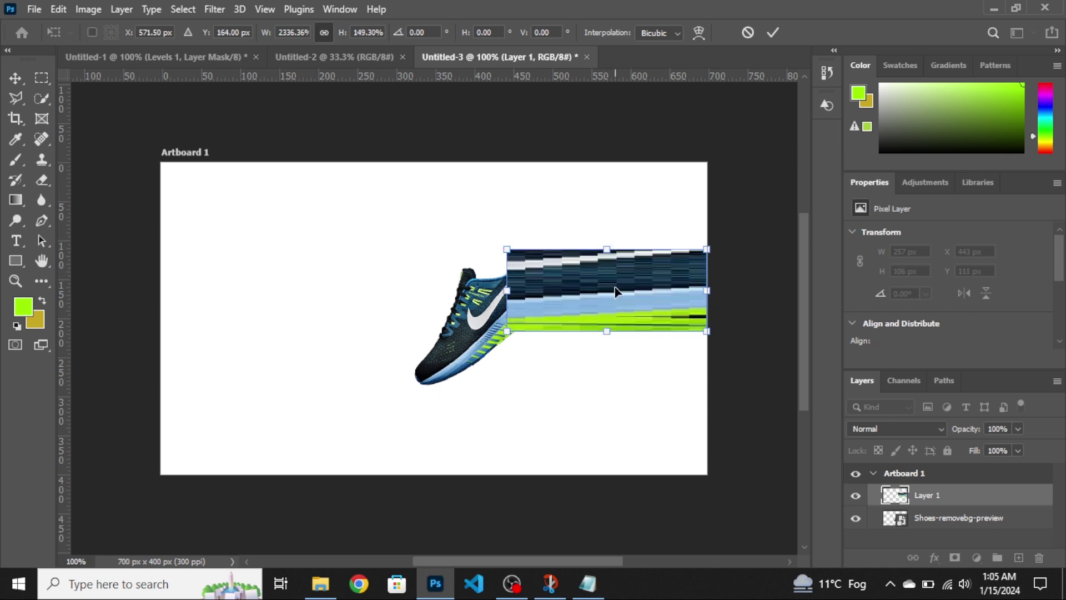
drag(606, 331, 607, 385)
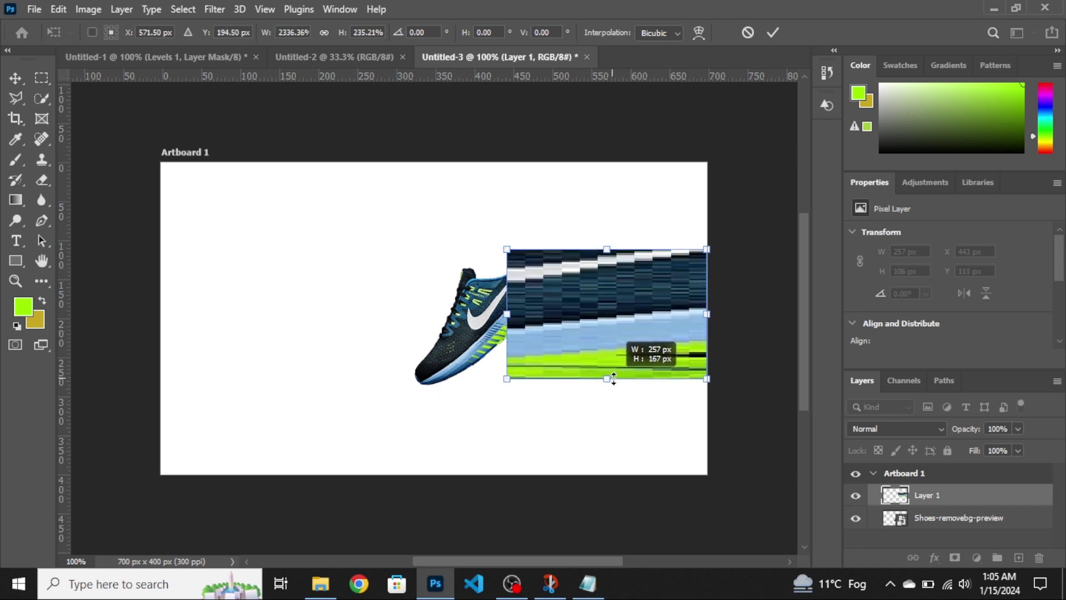
drag(507, 317, 421, 328)
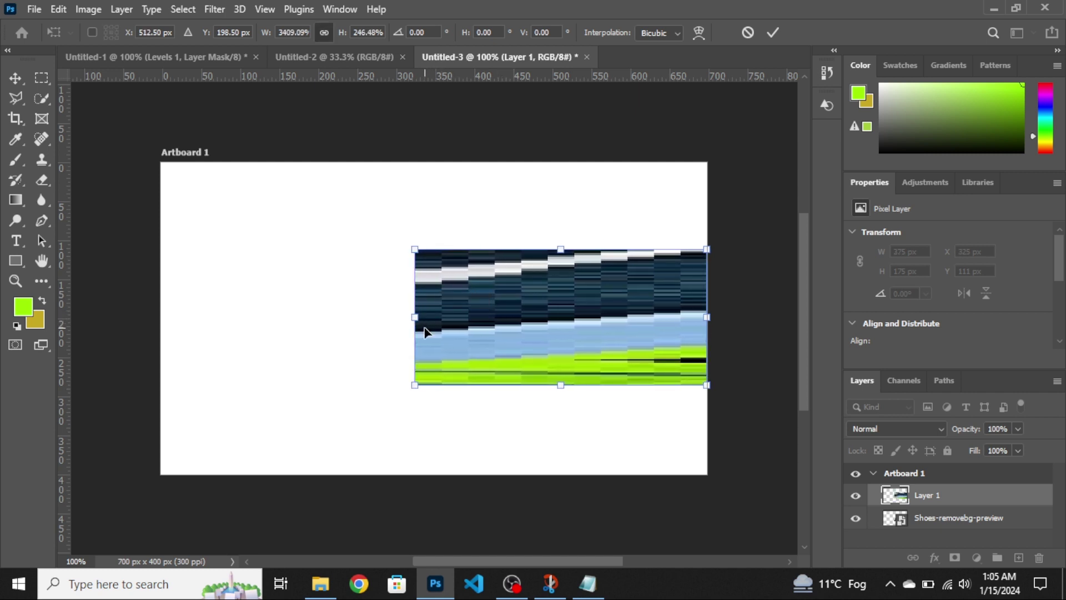
key(Return)
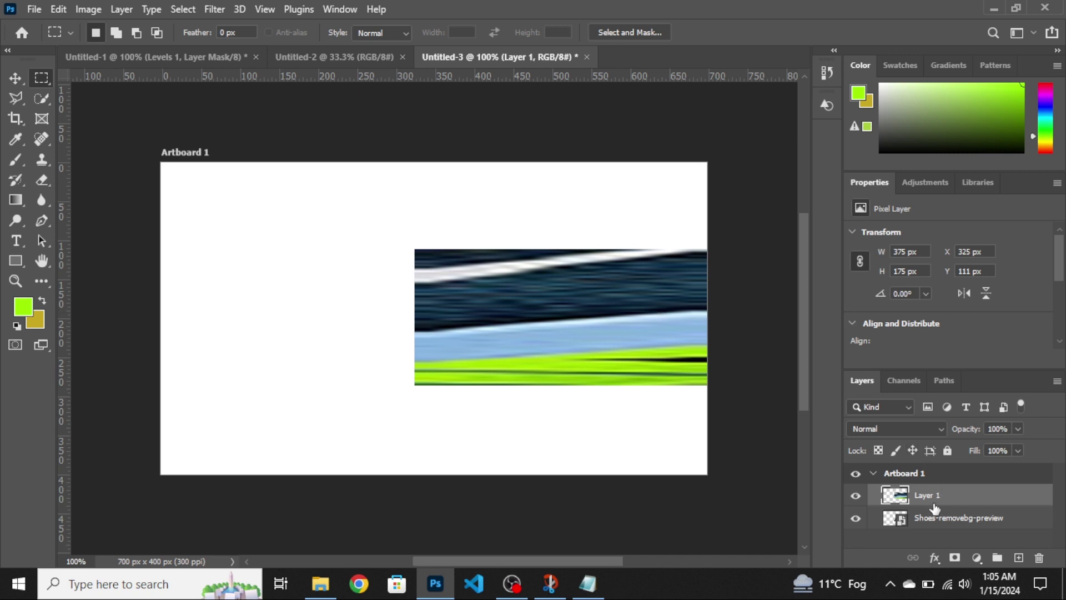
Move the shoe layer above the streak band and nudge it two pixels left and one up.
drag(933, 520, 924, 487)
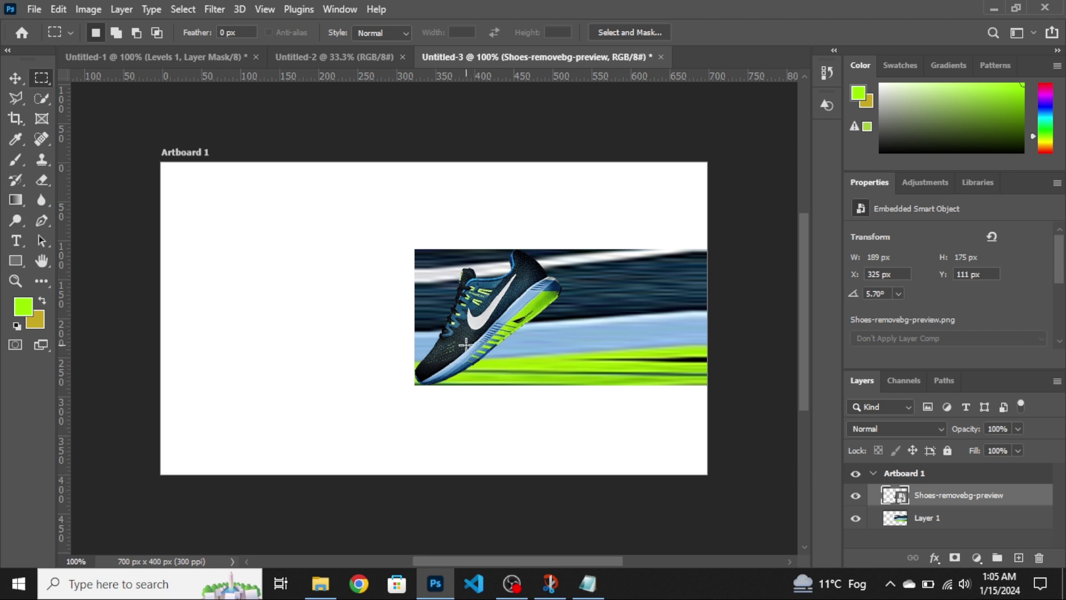
key(v)
key(Left)
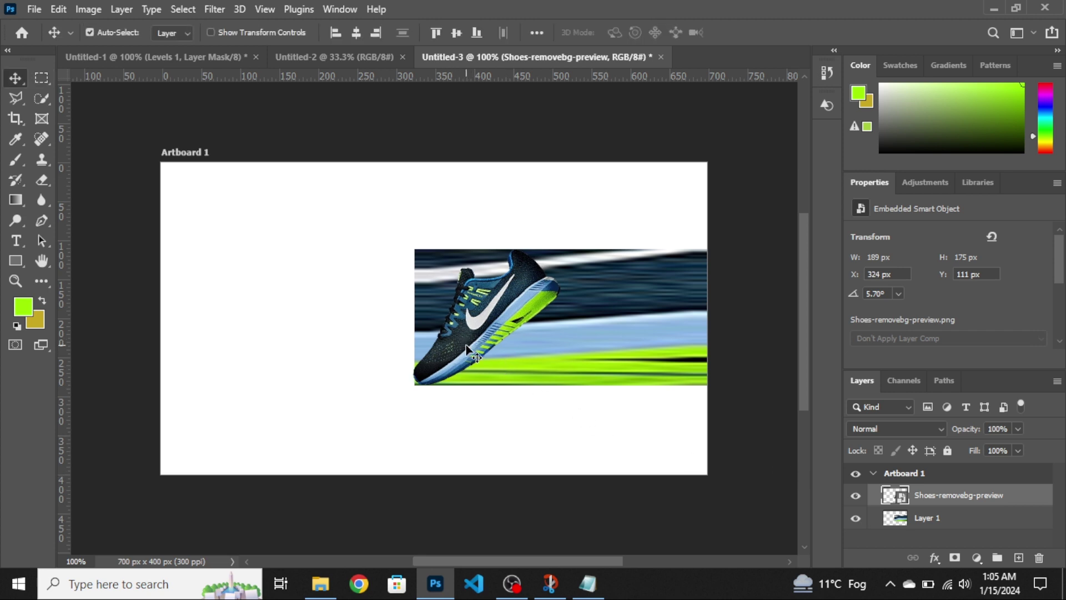
key(Left)
key(Left)
key(Left)
key(Left)
key(Up)
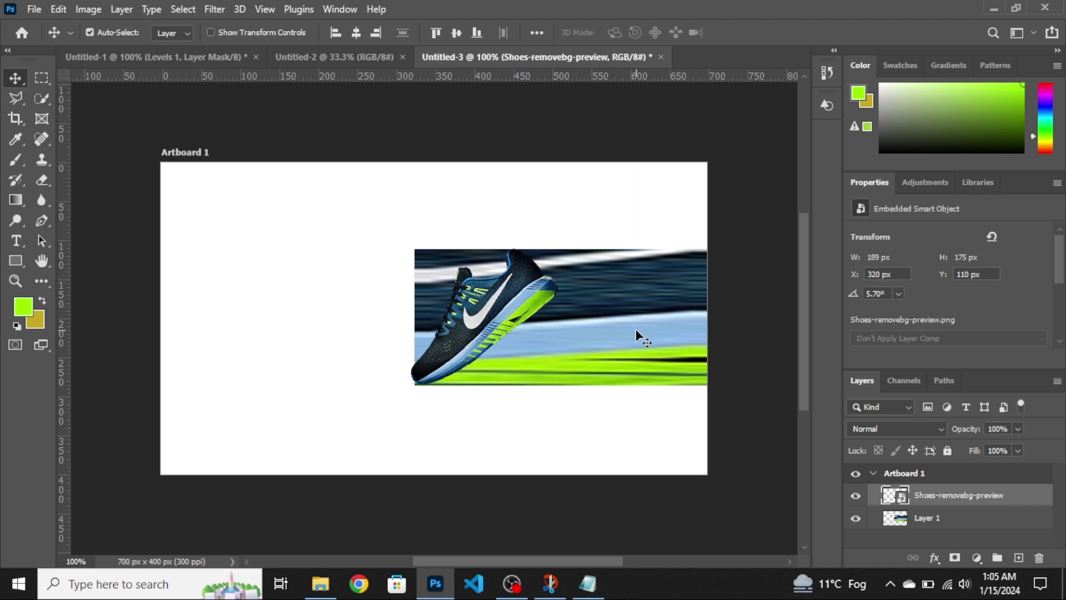
Convert the streak band layer to a smart object, then rasterize it back to pixels.
click(655, 331)
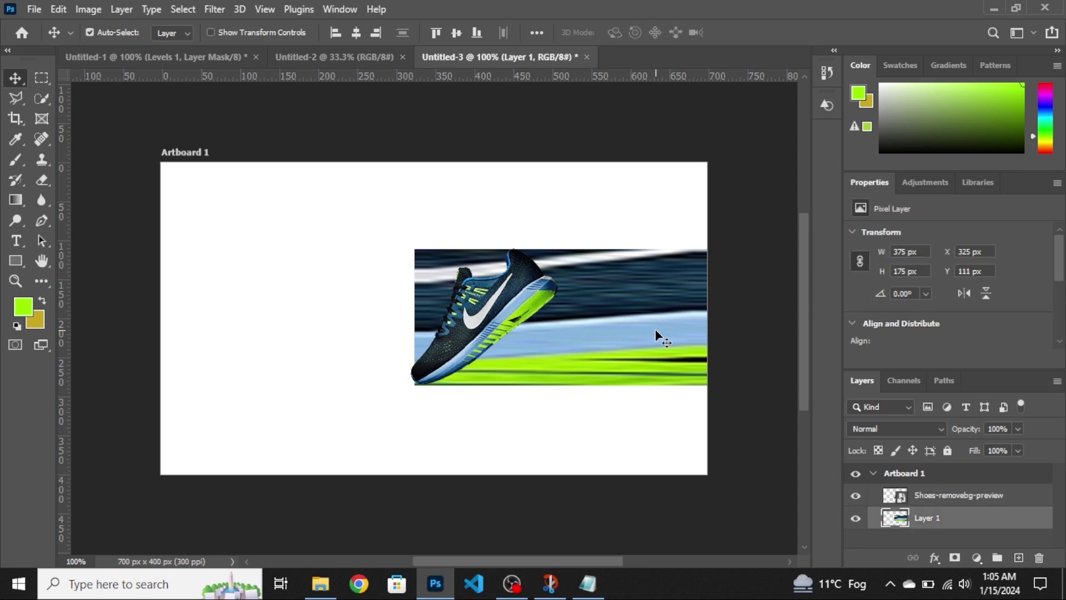
key(ctrl)
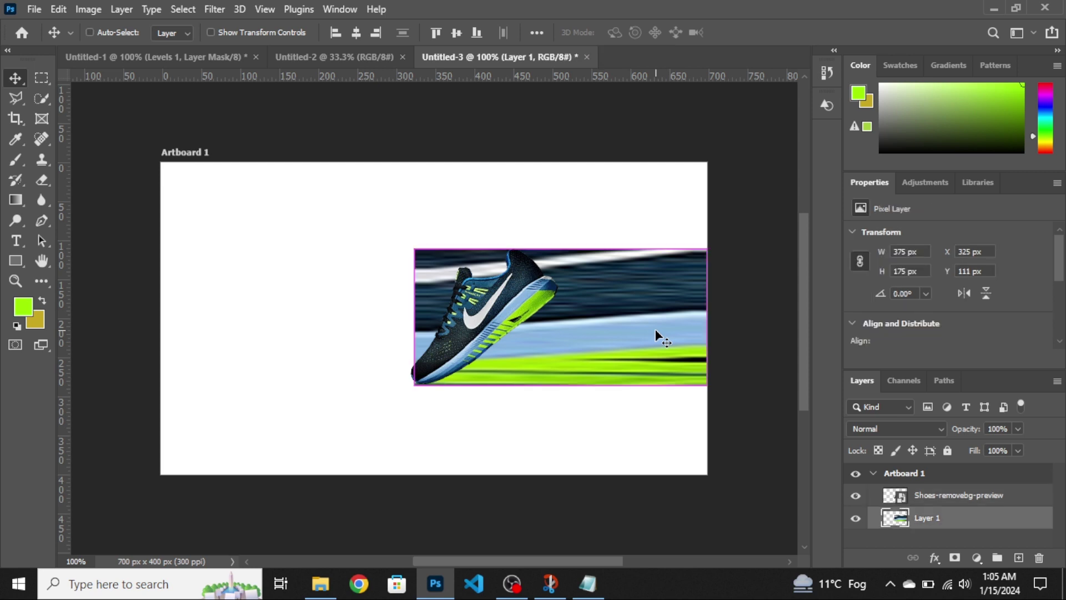
right_click(964, 518)
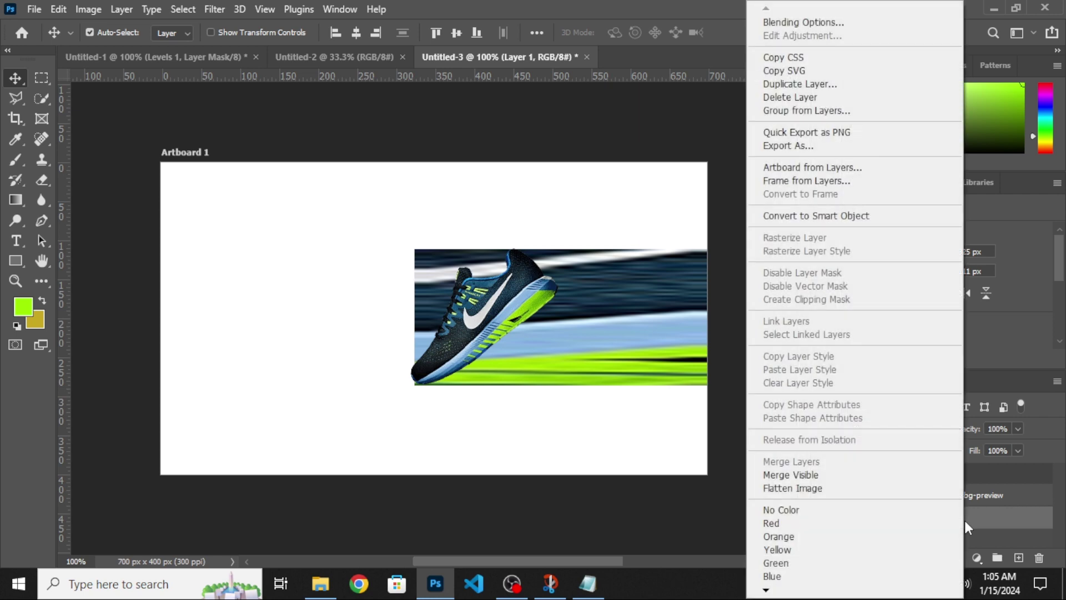
click(813, 216)
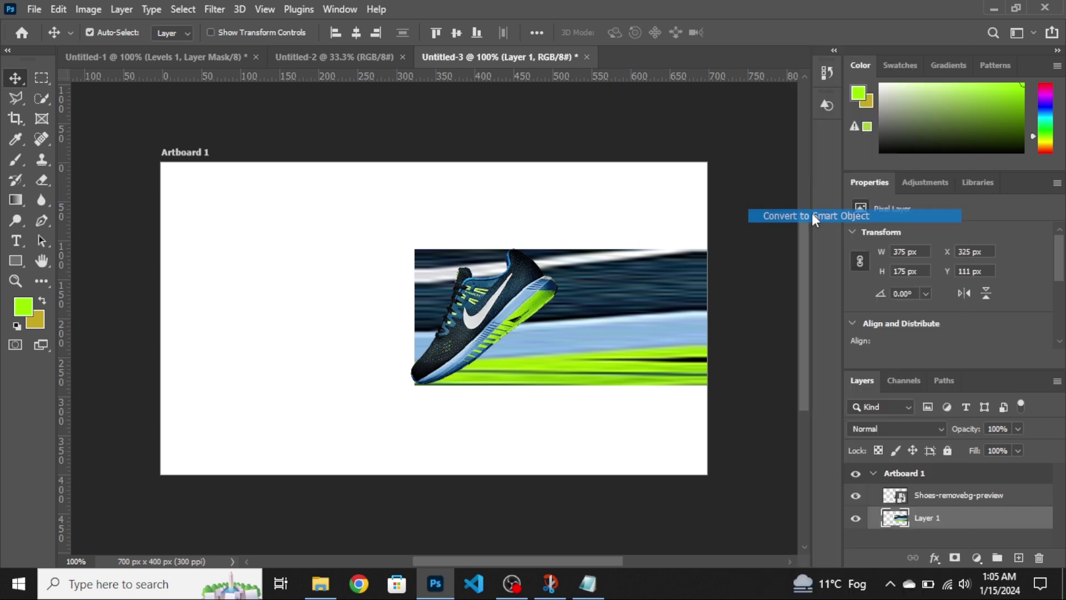
right_click(967, 518)
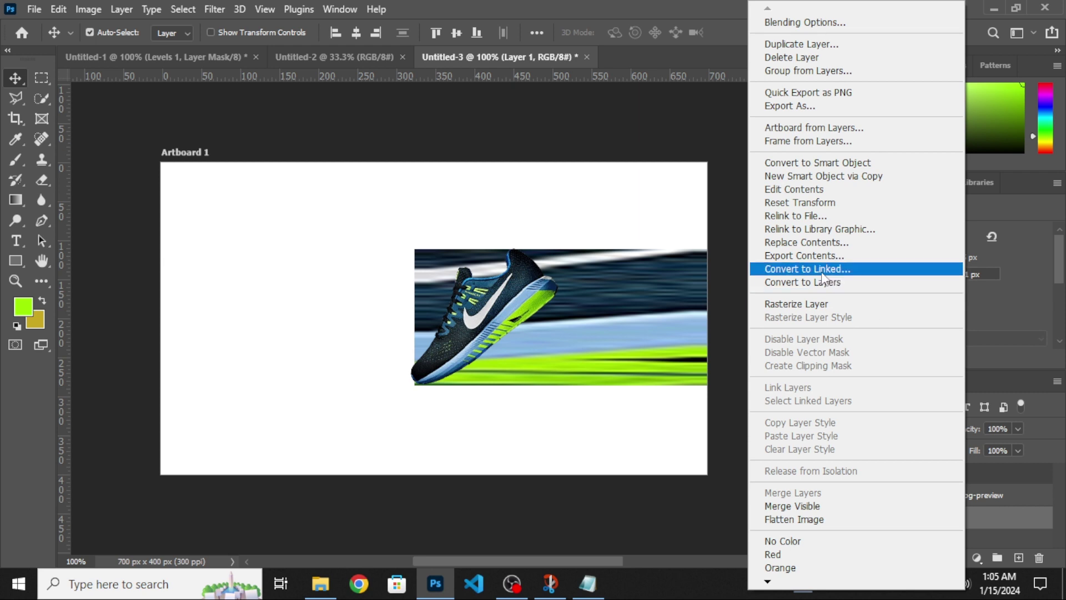
click(788, 304)
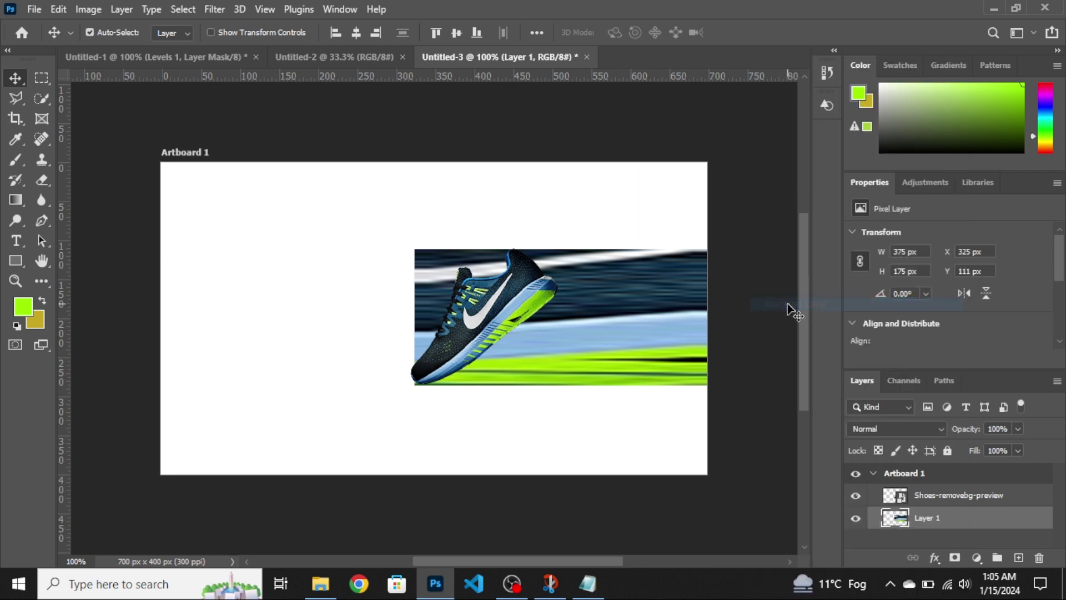
key(ctrl+t)
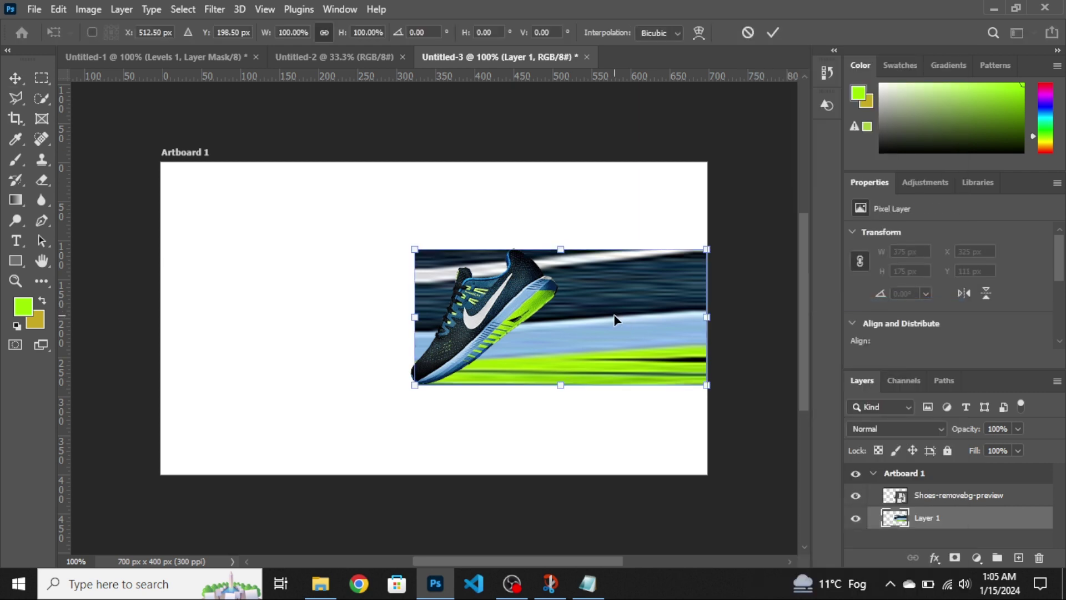
Stretch the band's right side up to the artboard top with a perspective transform.
right_click(615, 320)
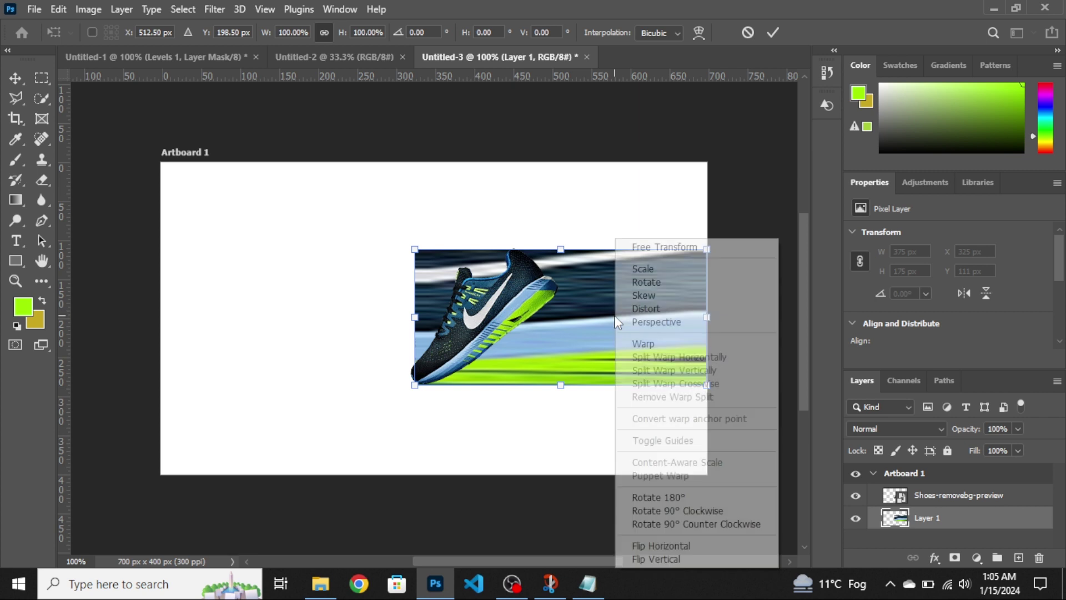
click(643, 344)
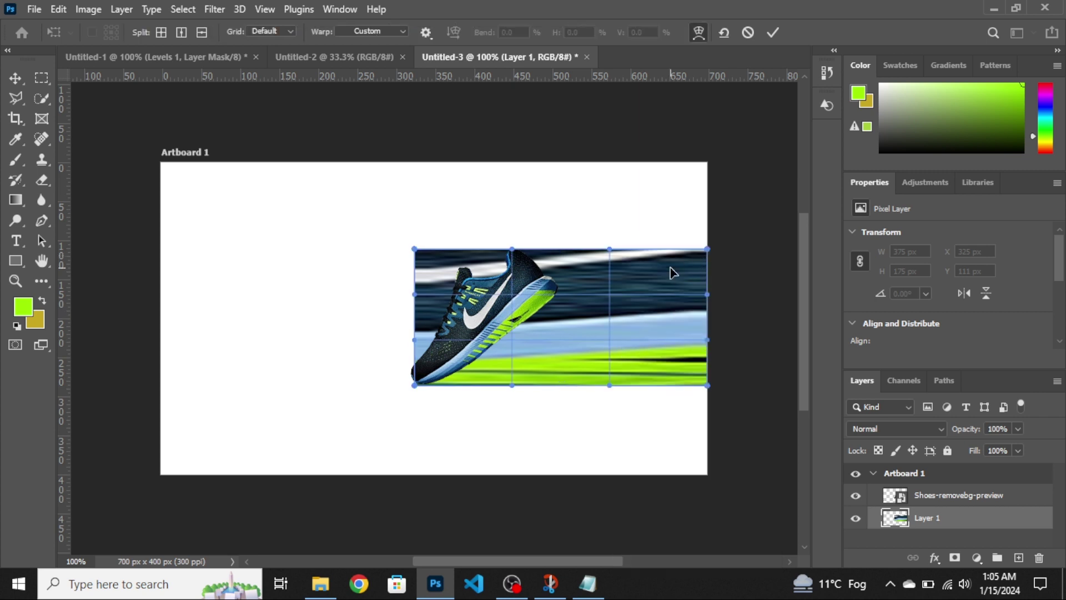
key(Escape)
key(ctrl+t)
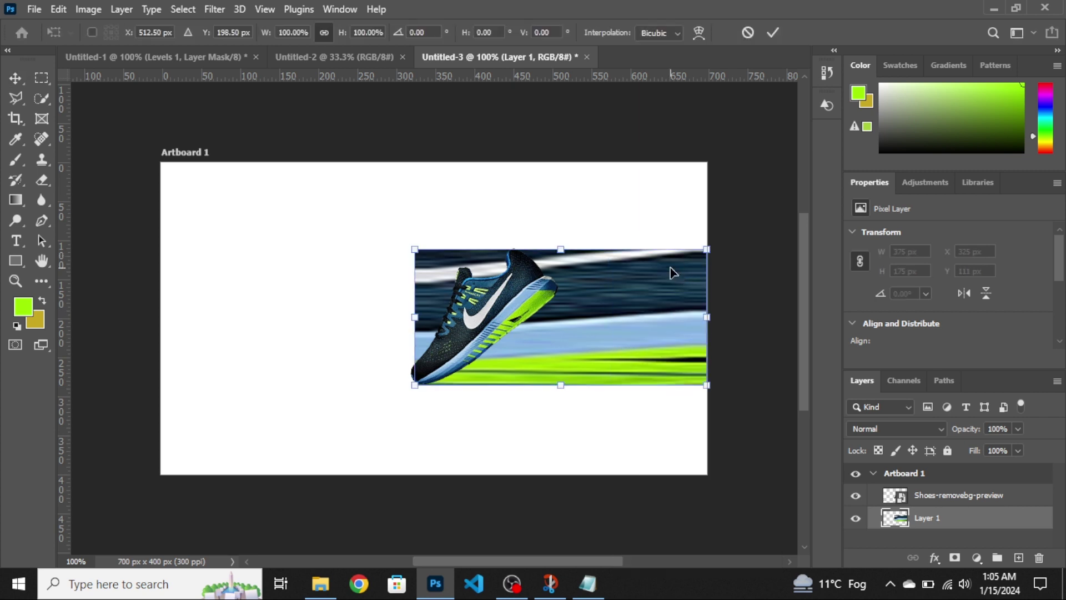
right_click(674, 272)
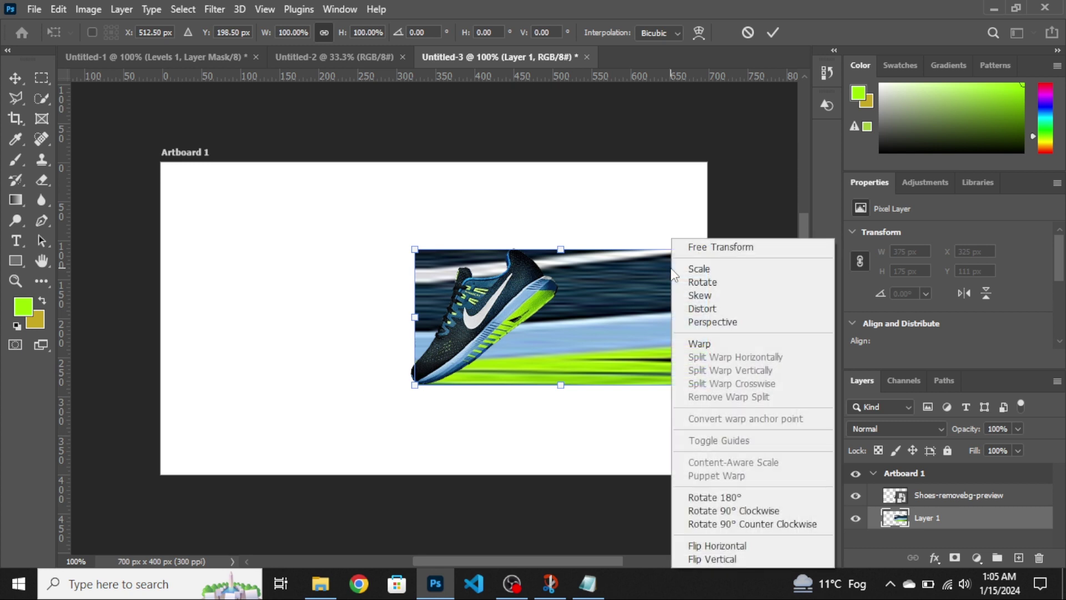
click(705, 322)
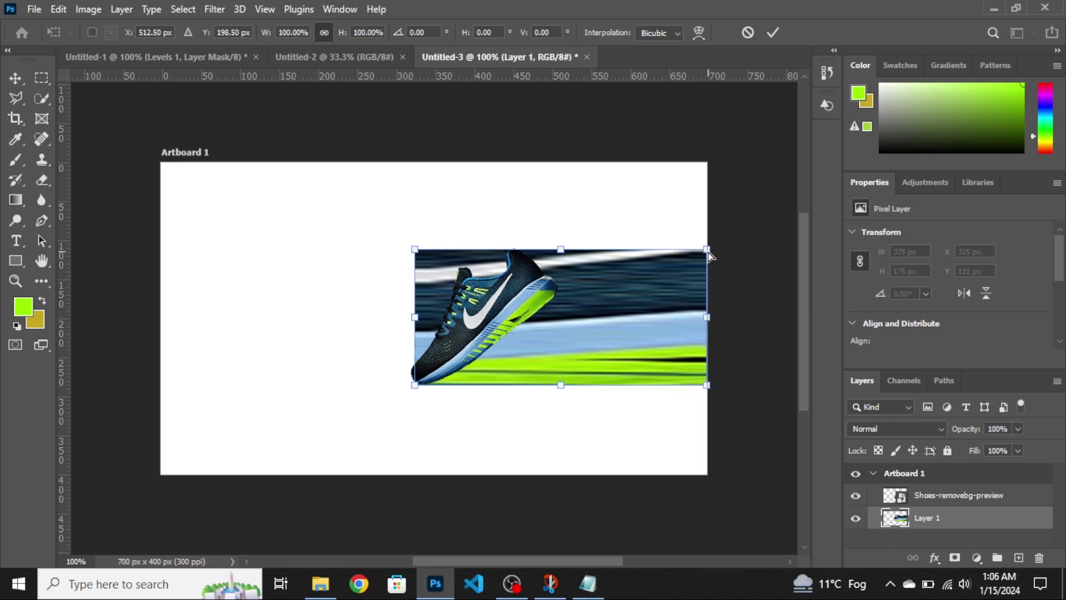
drag(710, 255, 712, 167)
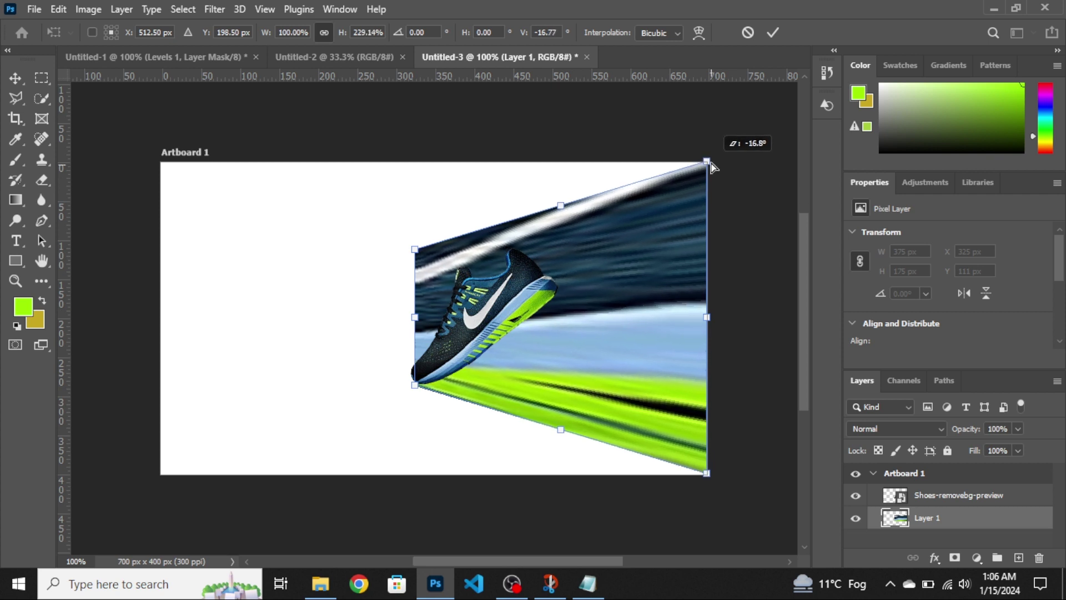
drag(711, 162, 710, 161)
text(512)
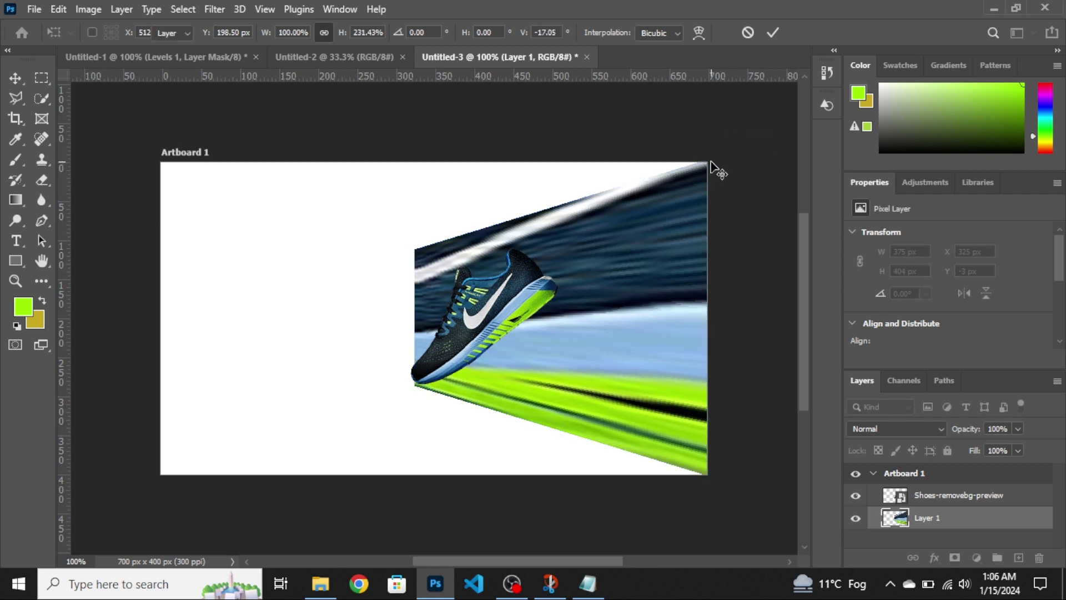
key(Return)
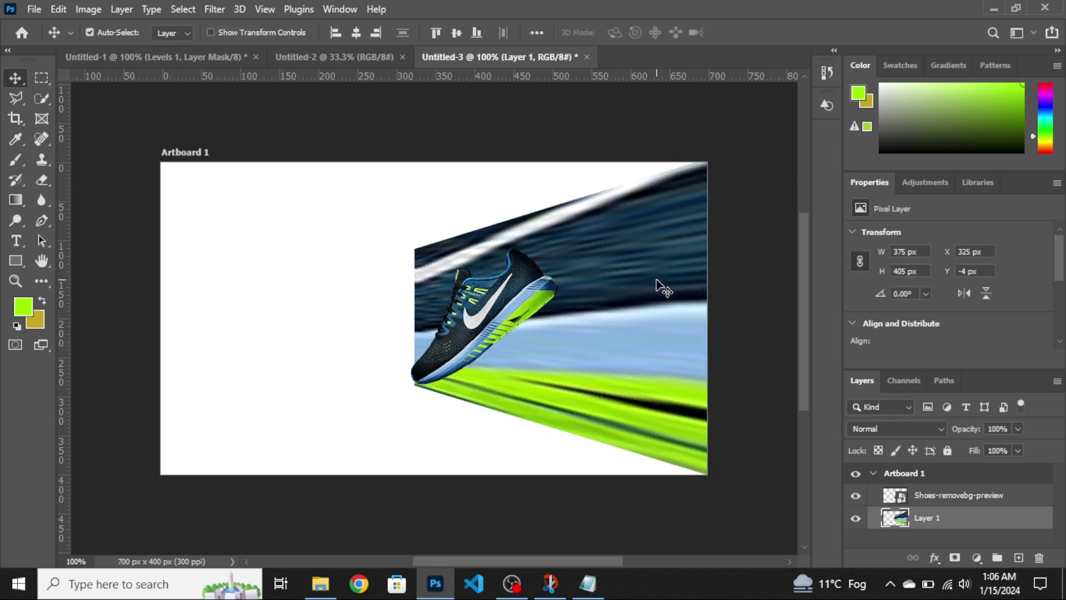
Warp the band's top and bottom edges into a sweeping curve behind the shoe.
key(ctrl+t)
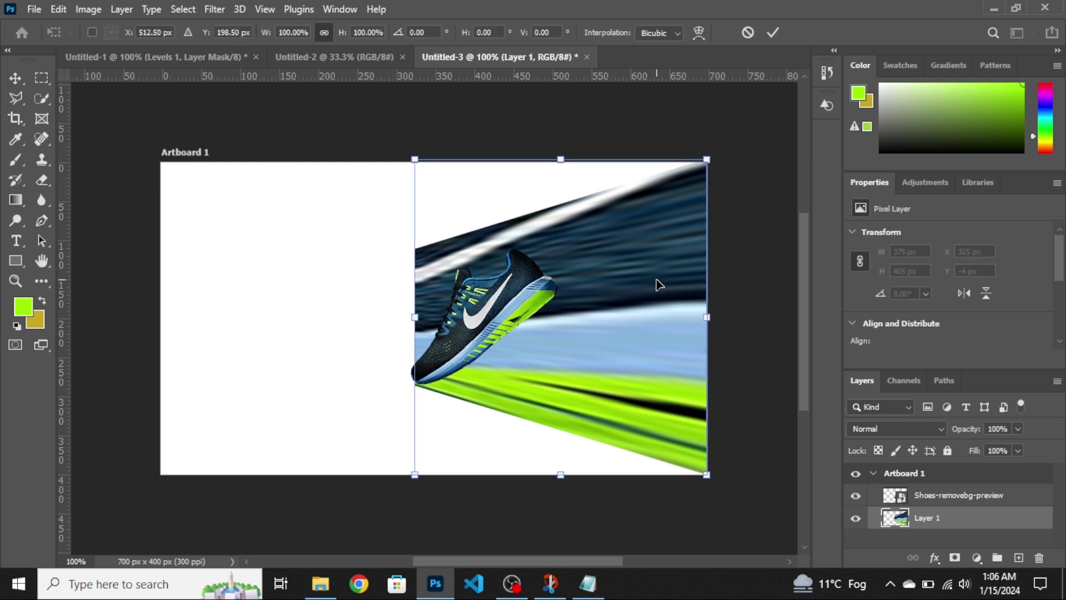
right_click(657, 279)
click(694, 341)
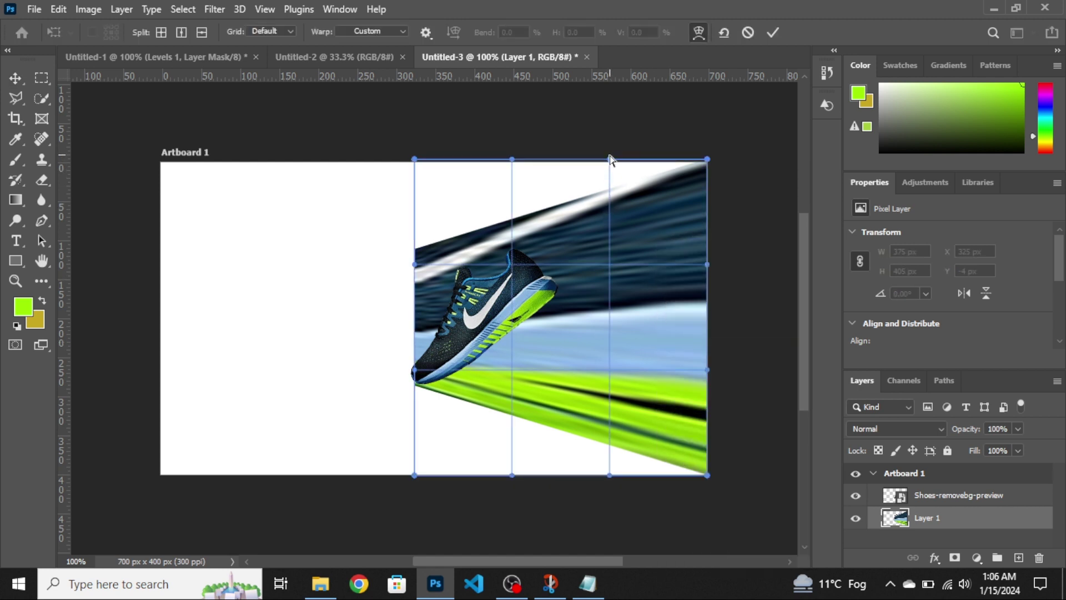
drag(611, 174, 627, 258)
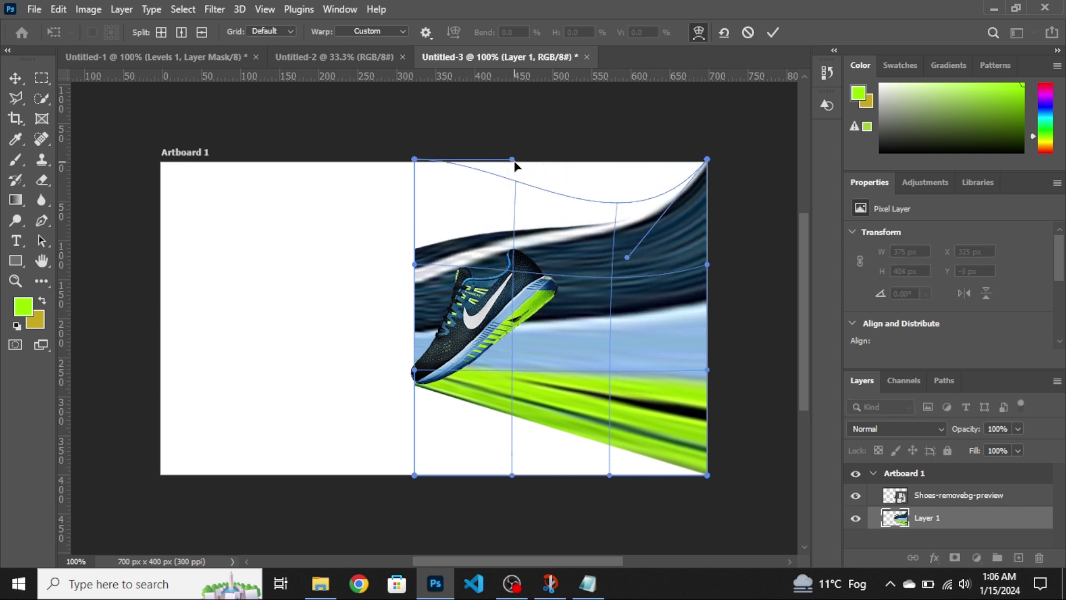
drag(512, 160, 531, 232)
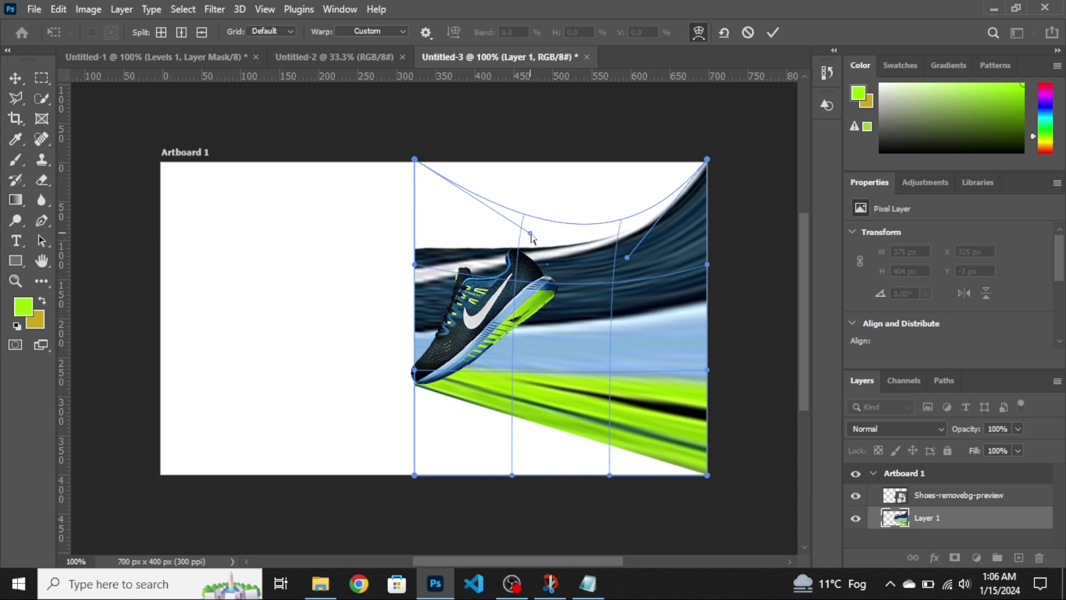
drag(627, 257, 617, 242)
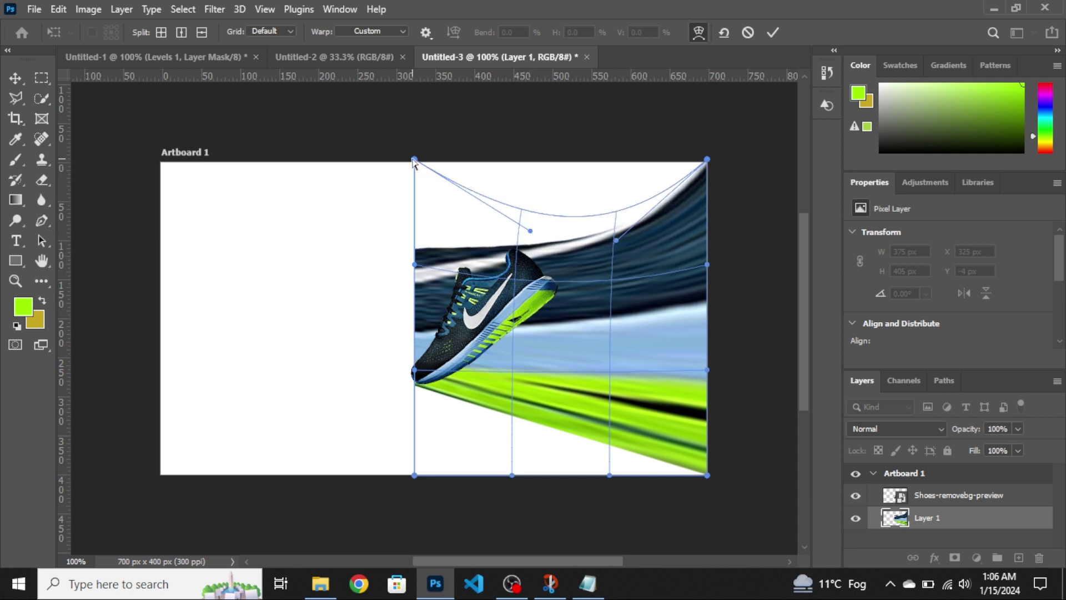
drag(414, 160, 480, 206)
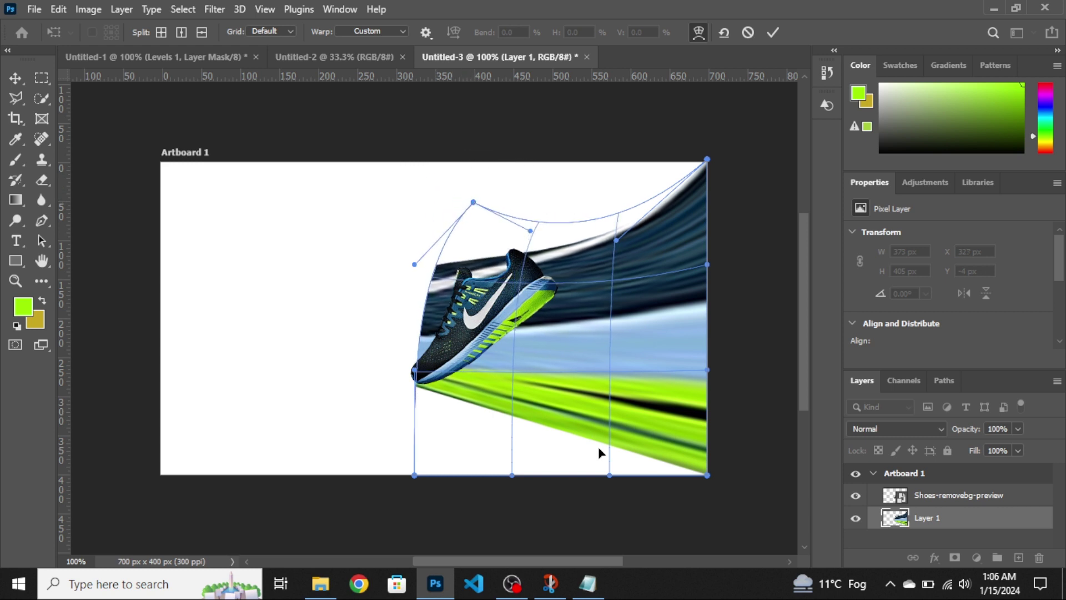
drag(611, 475, 614, 412)
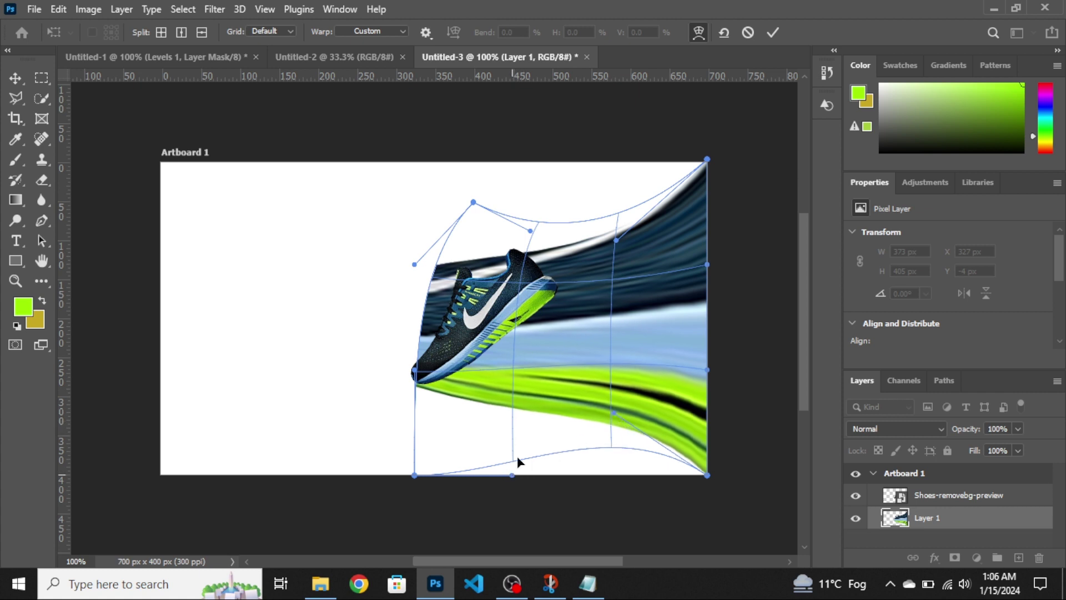
drag(512, 475, 533, 411)
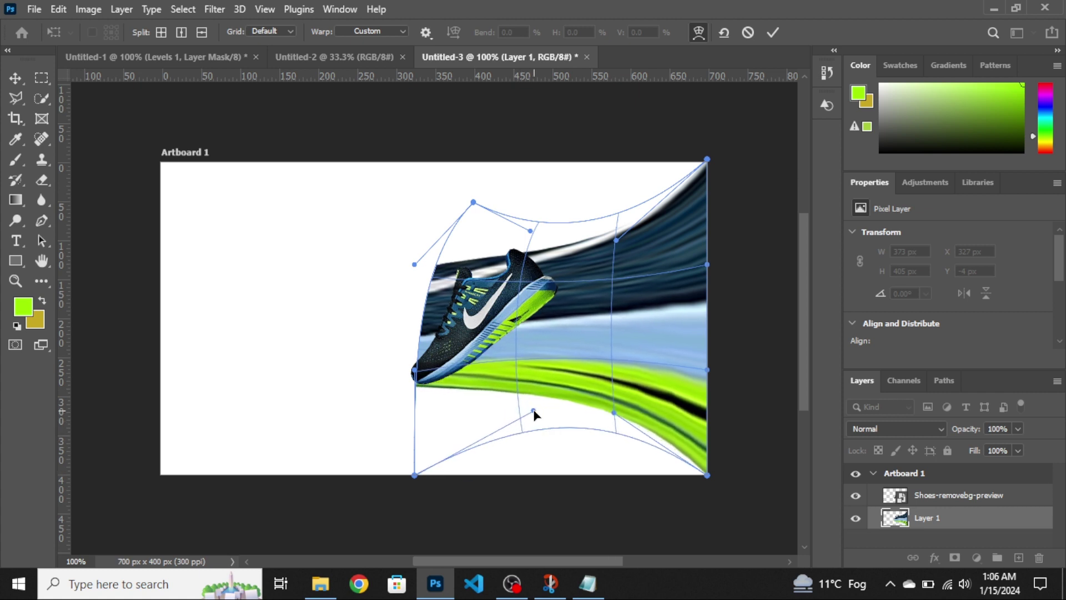
drag(530, 231, 527, 216)
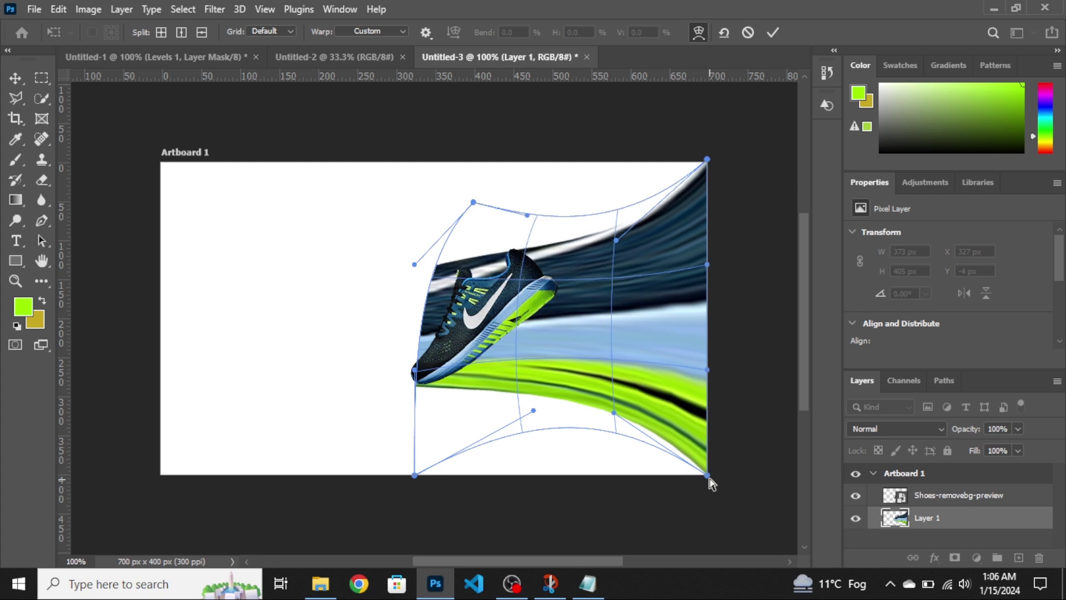
key(Return)
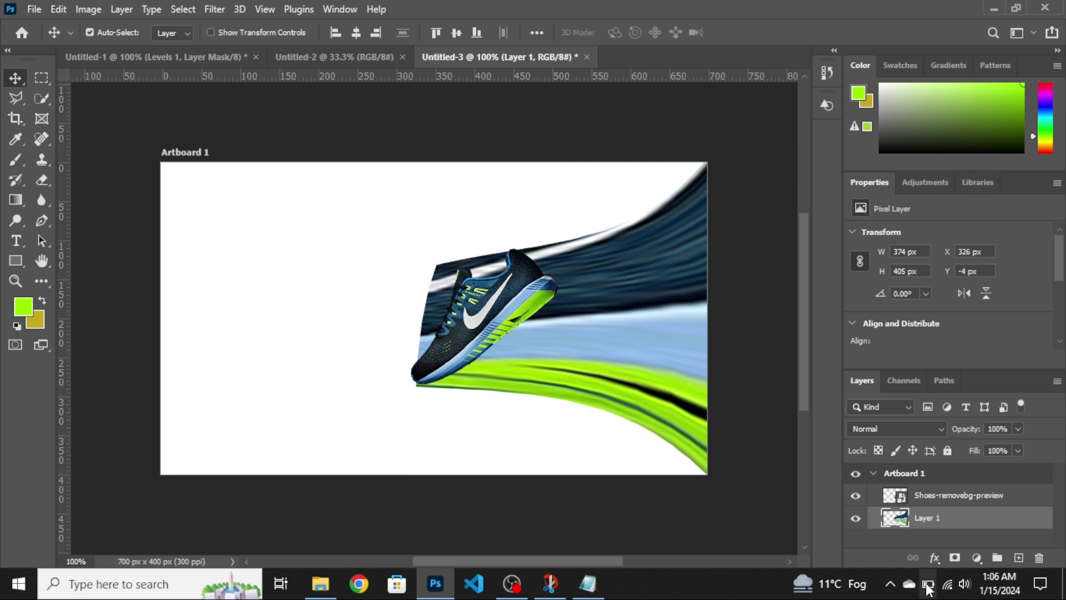
Add a Levels adjustment clipped to the shoe, raising the black input to 19.
click(975, 557)
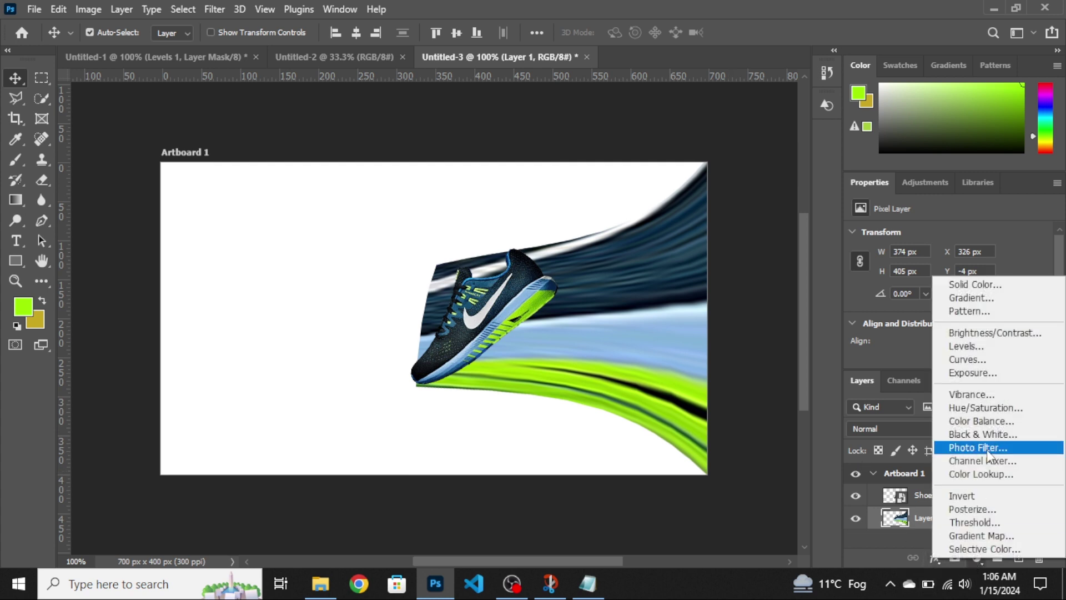
click(961, 346)
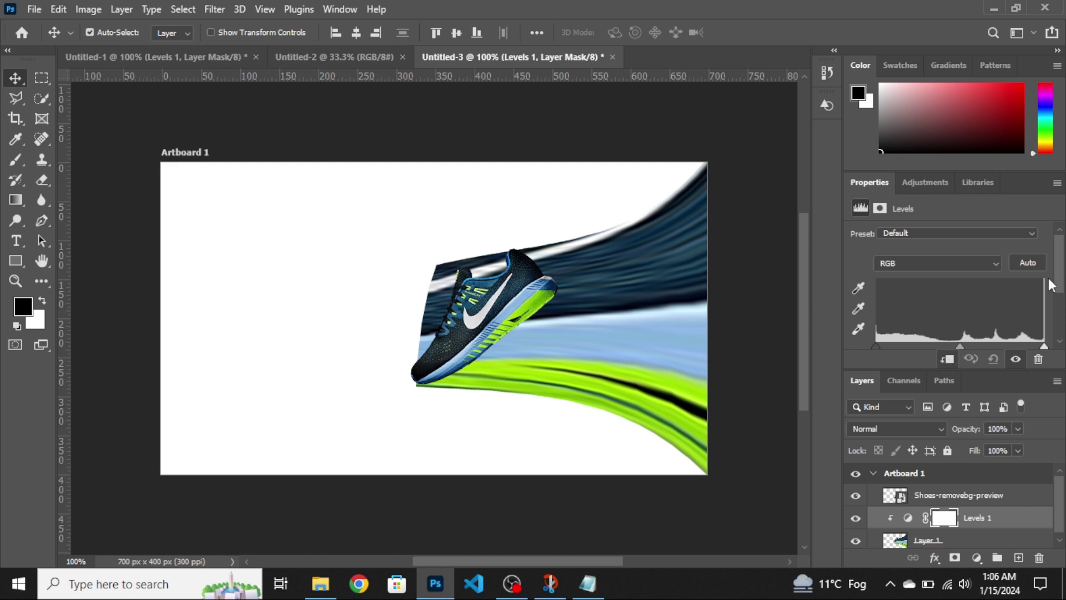
scroll(1061, 289, down, 3)
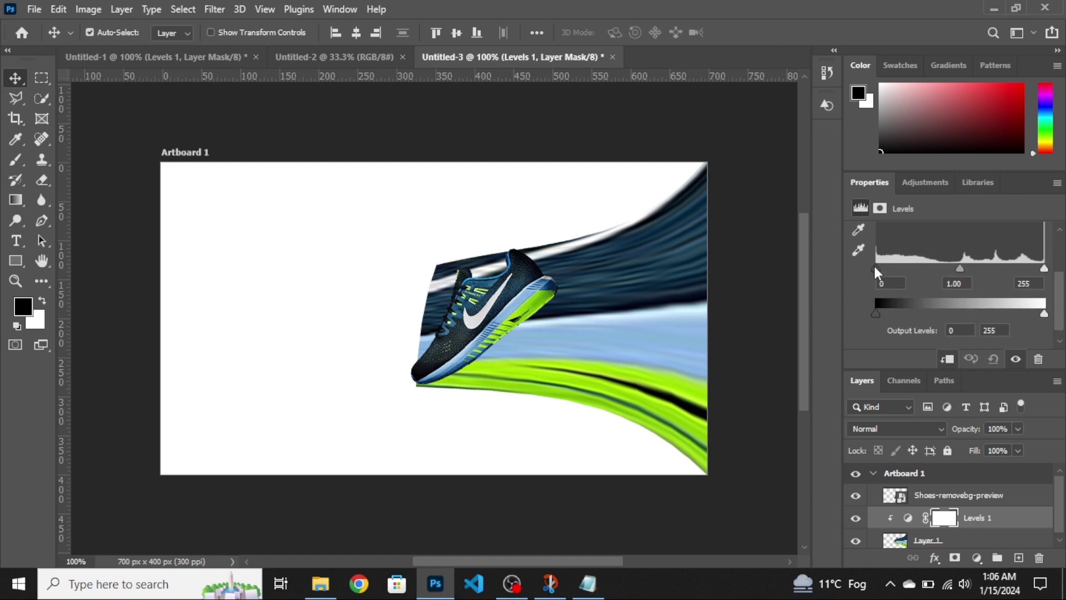
drag(875, 268, 889, 269)
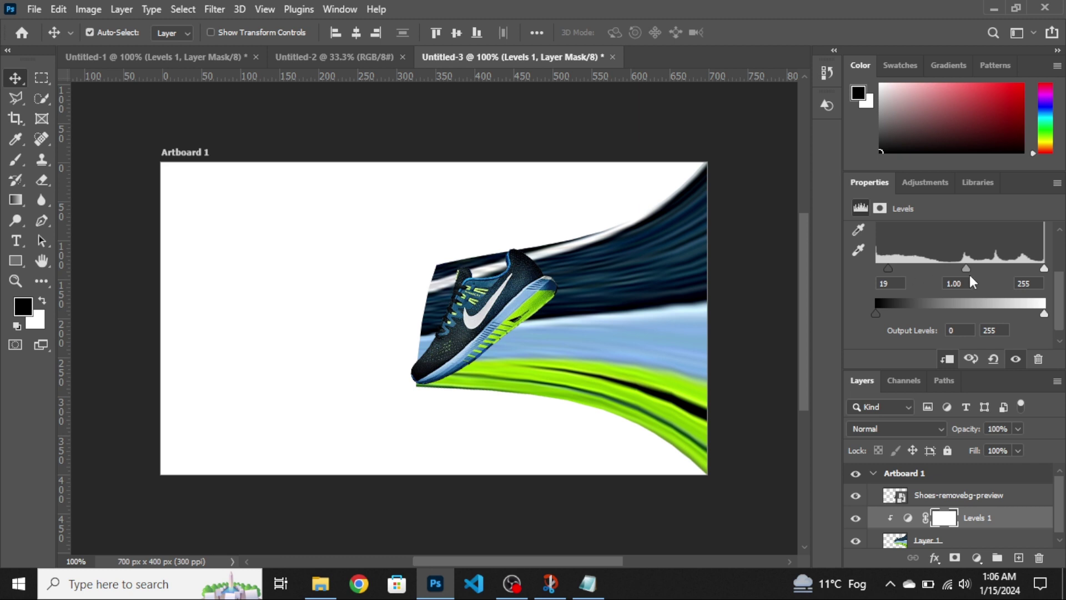
mouse_move(965, 267)
mouse_down()
mouse_move(948, 266)
mouse_move(975, 267)
mouse_move(965, 266)
mouse_up()
click(922, 539)
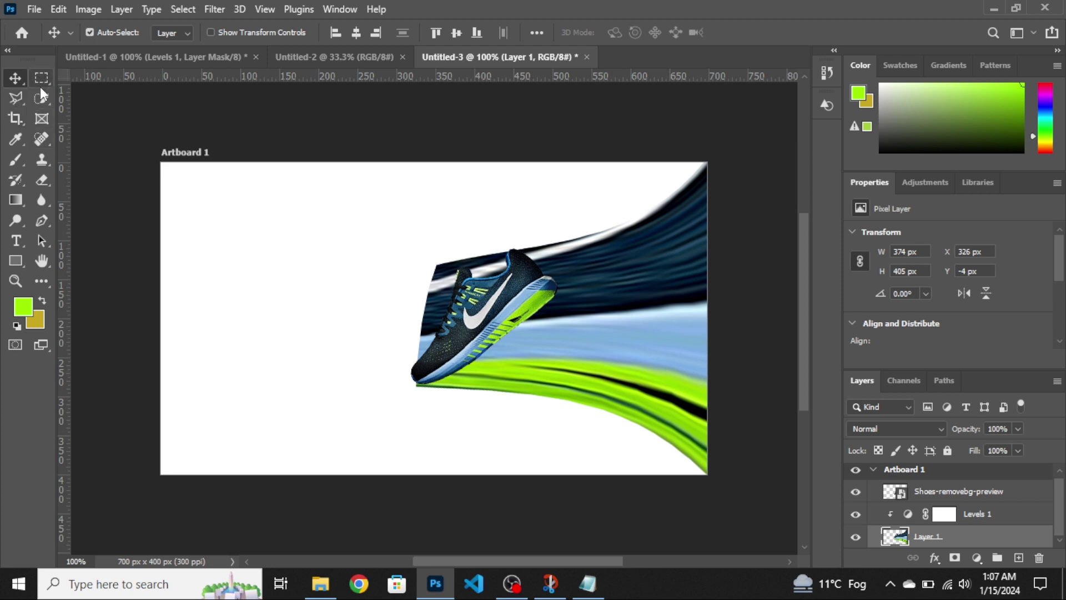
Erase the dark backdrop left of the shoe on Layer 1 with the Eraser.
click(41, 179)
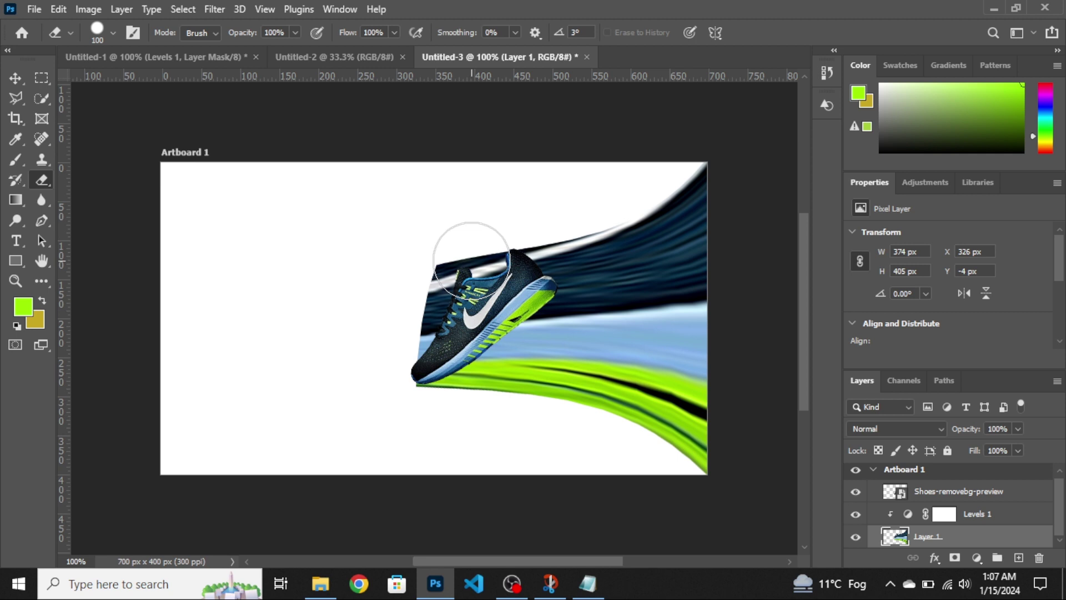
click(472, 275)
mouse_move(452, 276)
mouse_down()
mouse_move(399, 326)
mouse_move(382, 369)
mouse_move(403, 422)
mouse_up()
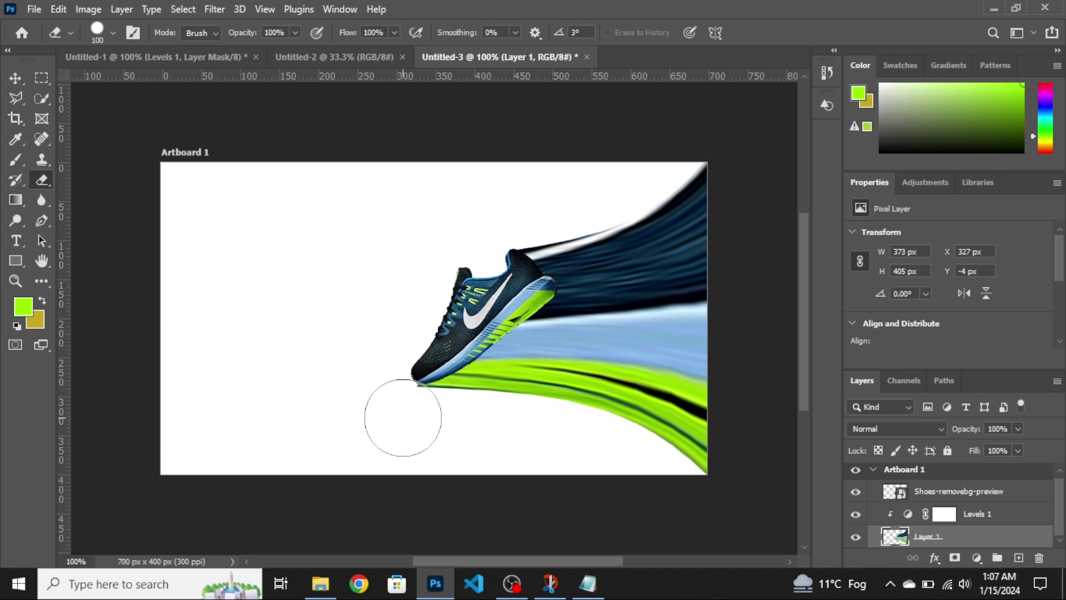
click(15, 78)
Warp the band's bottom-left corner slightly so its edge tucks under the shoe.
key(ctrl+t)
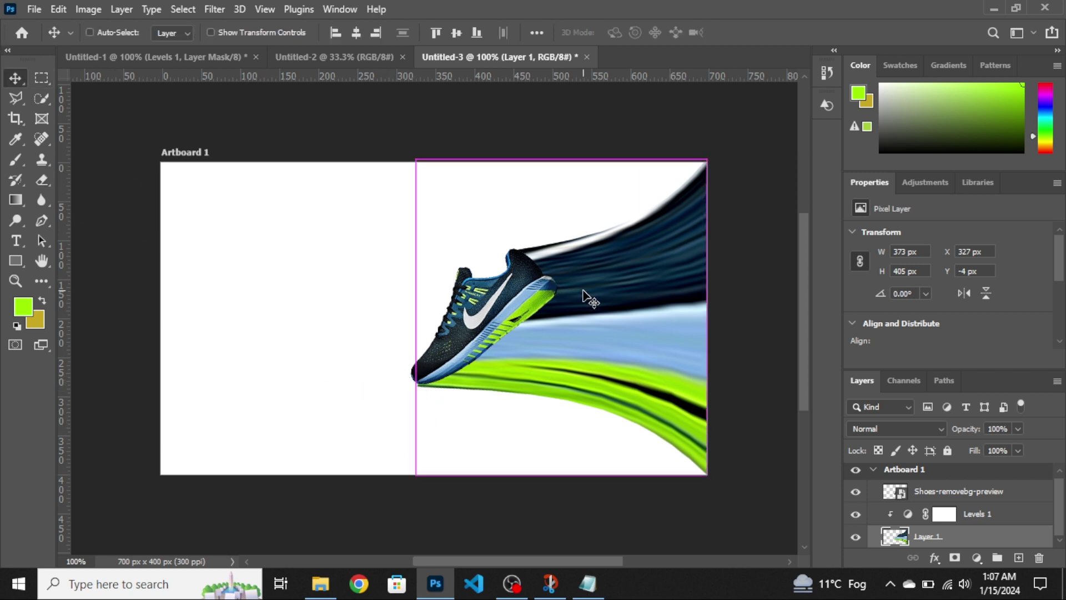
right_click(583, 295)
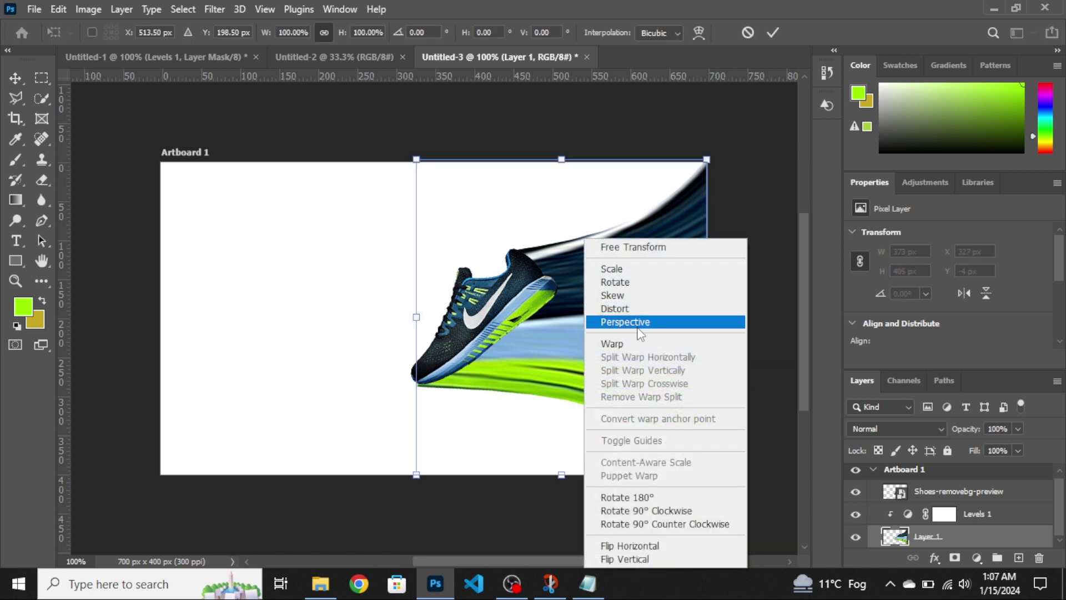
click(634, 342)
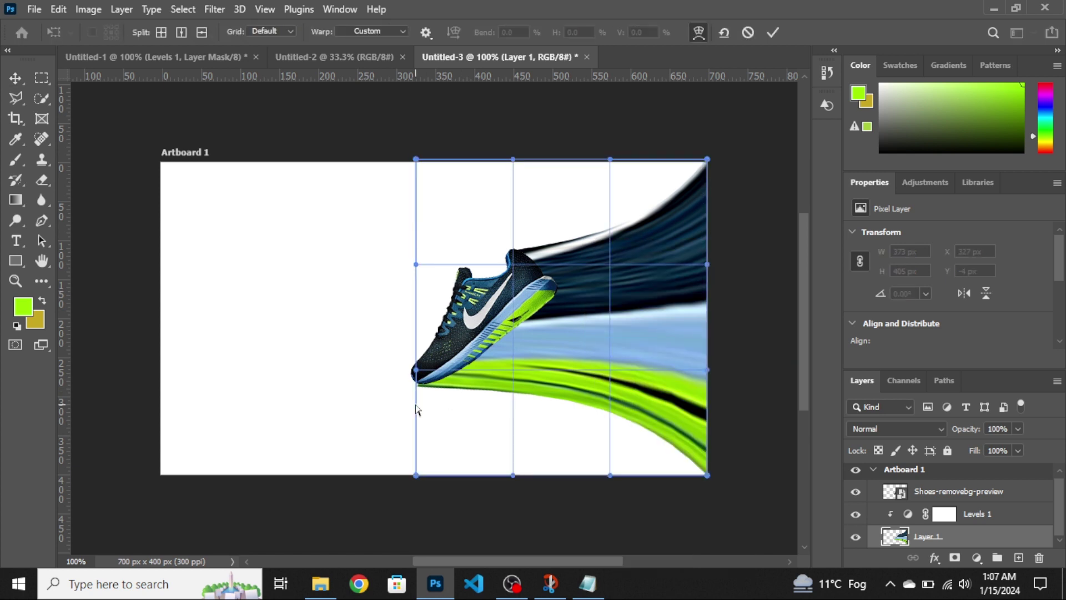
drag(422, 476, 420, 469)
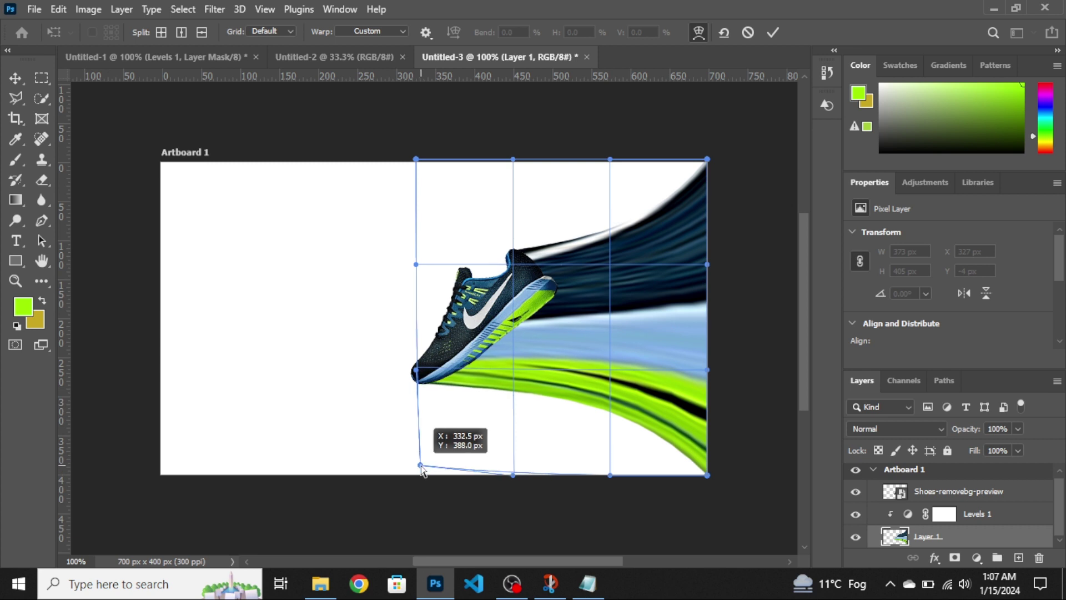
key(Return)
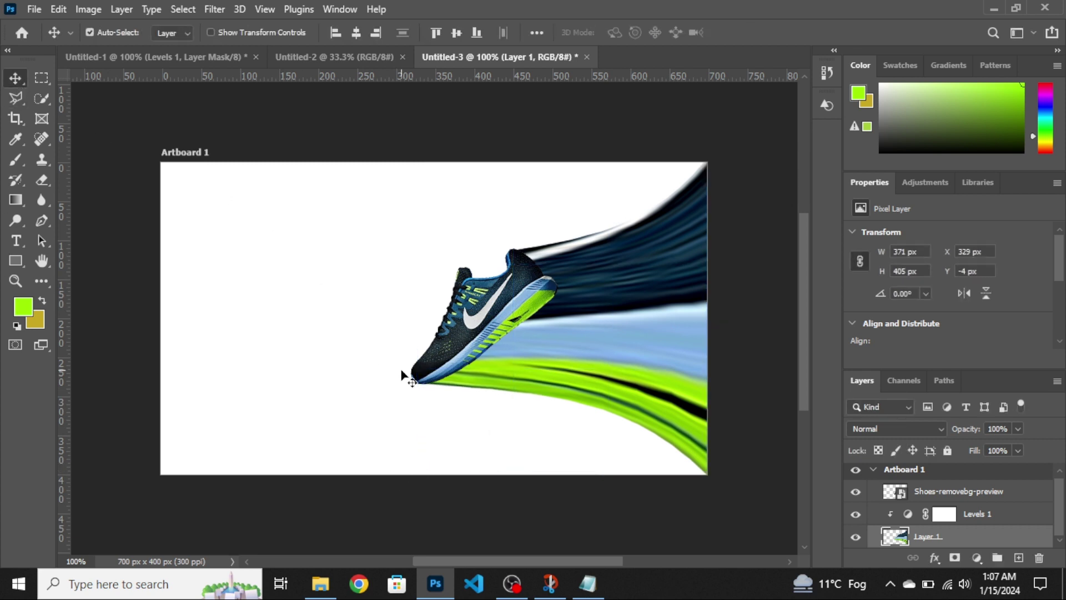
In Untitled-1, set the foreground colour to white (ffffff).
click(173, 55)
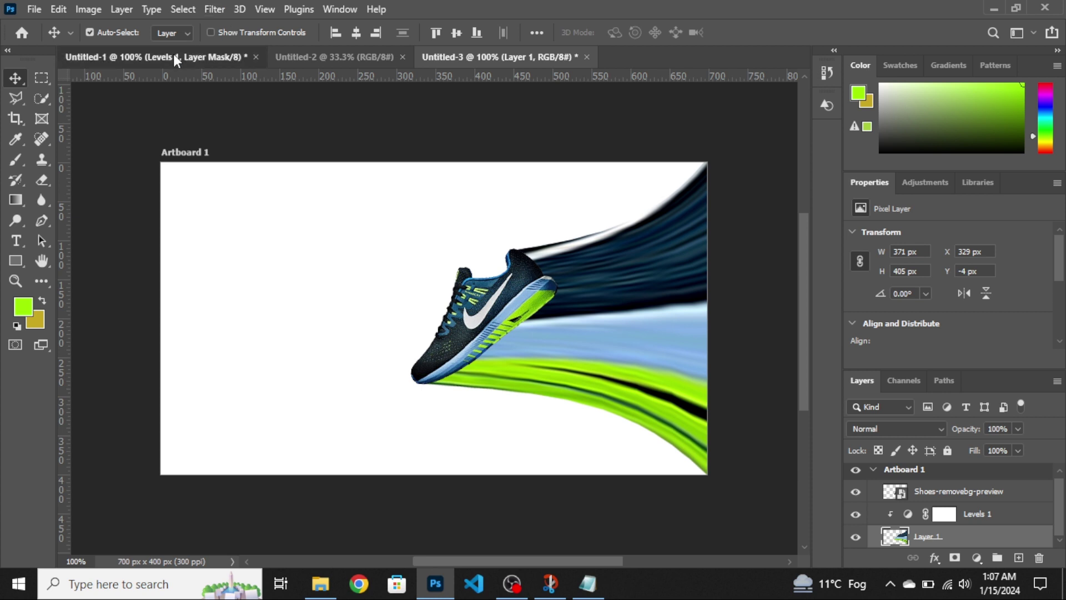
click(28, 312)
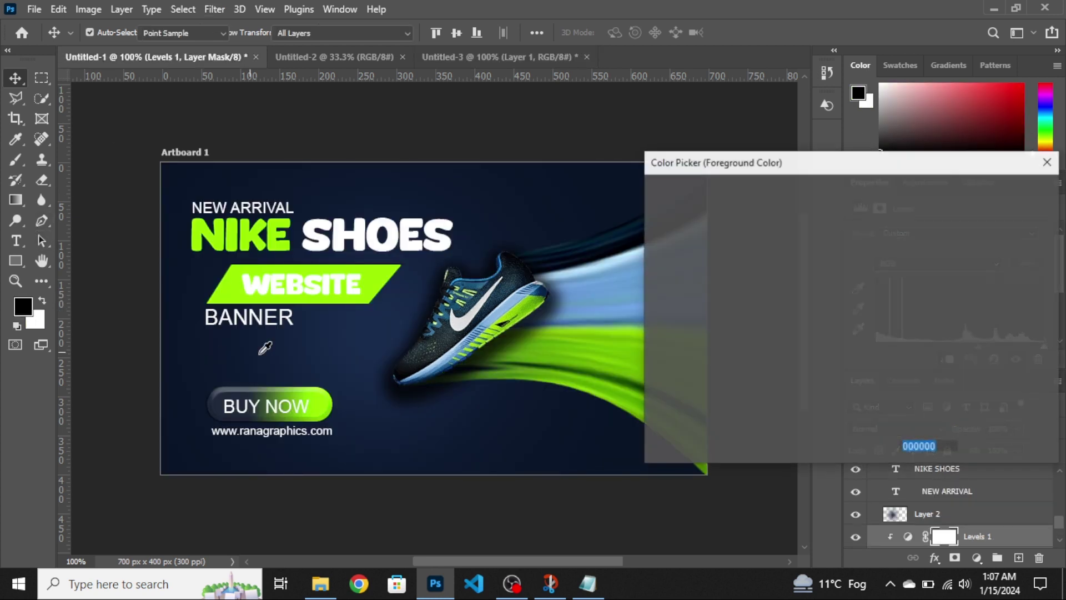
text(ffffff)
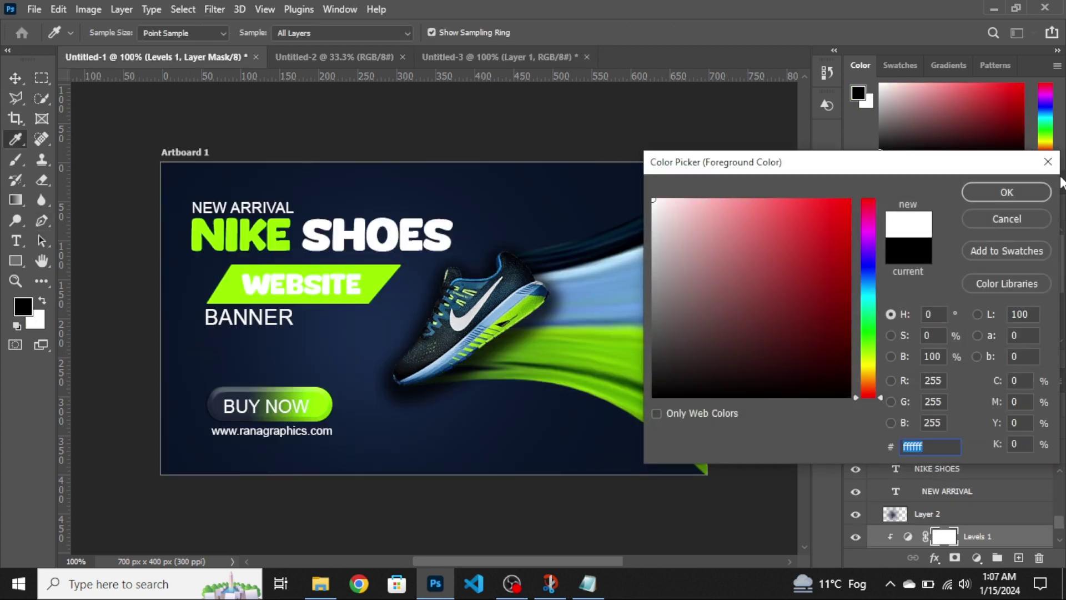
click(998, 194)
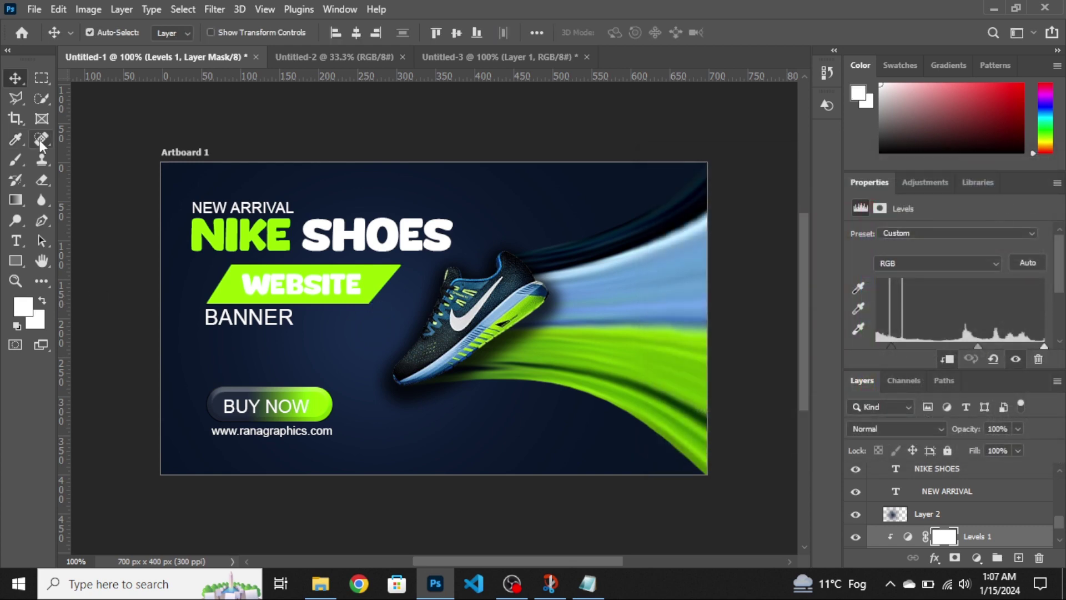
click(24, 306)
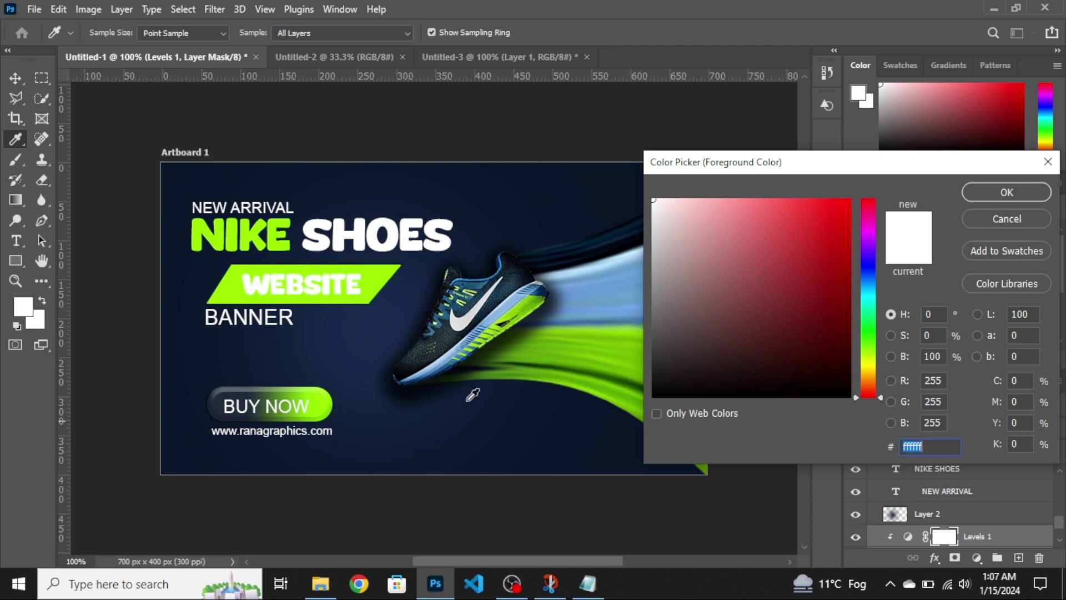
click(1048, 162)
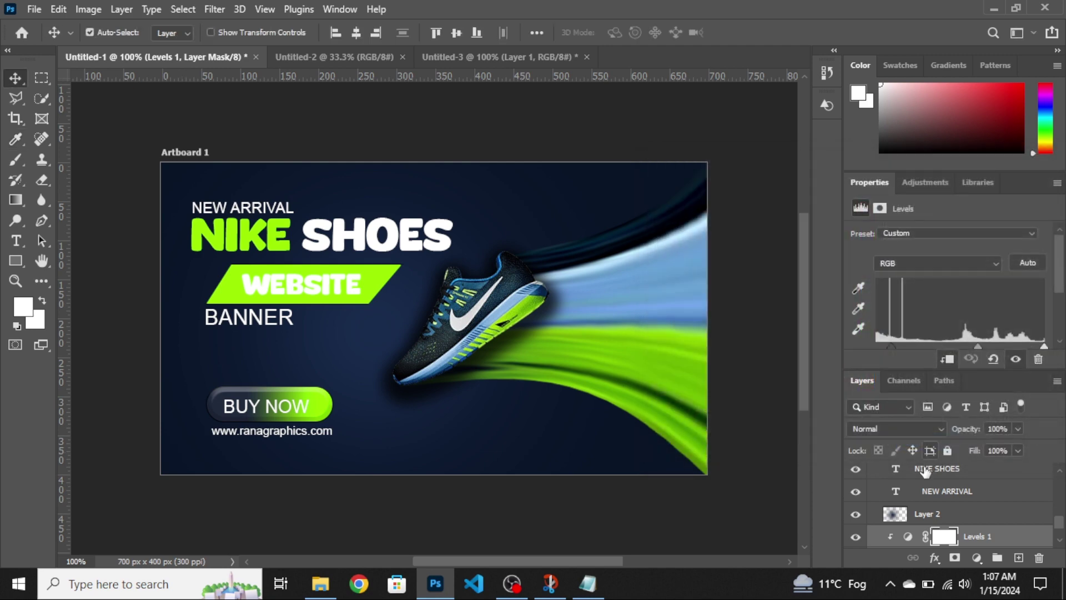
Sample dark navy as the foreground and a lighter navy as the background colour.
click(21, 310)
click(185, 459)
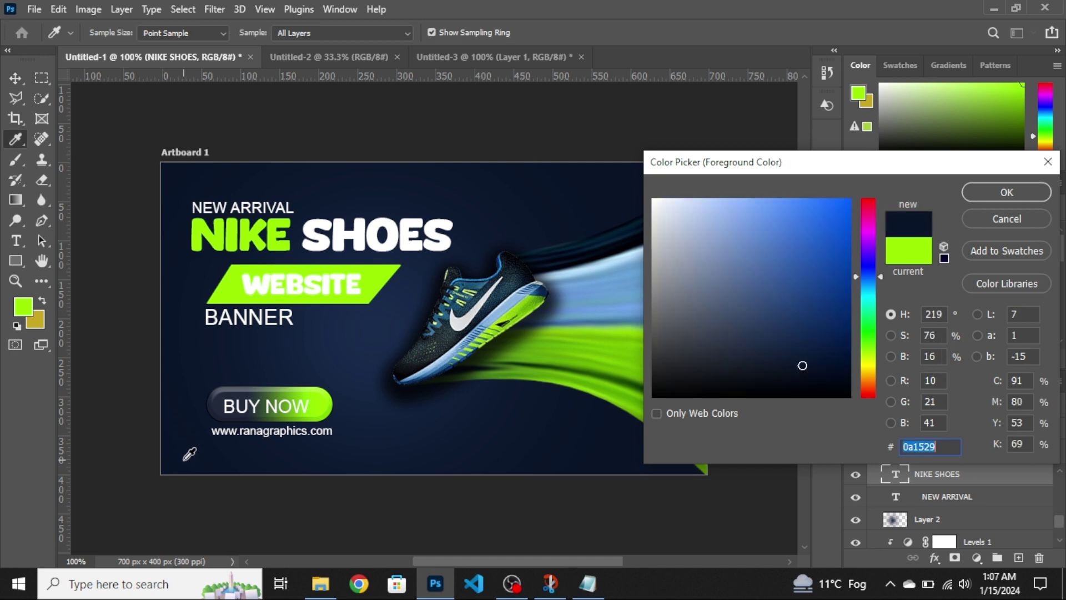
click(972, 197)
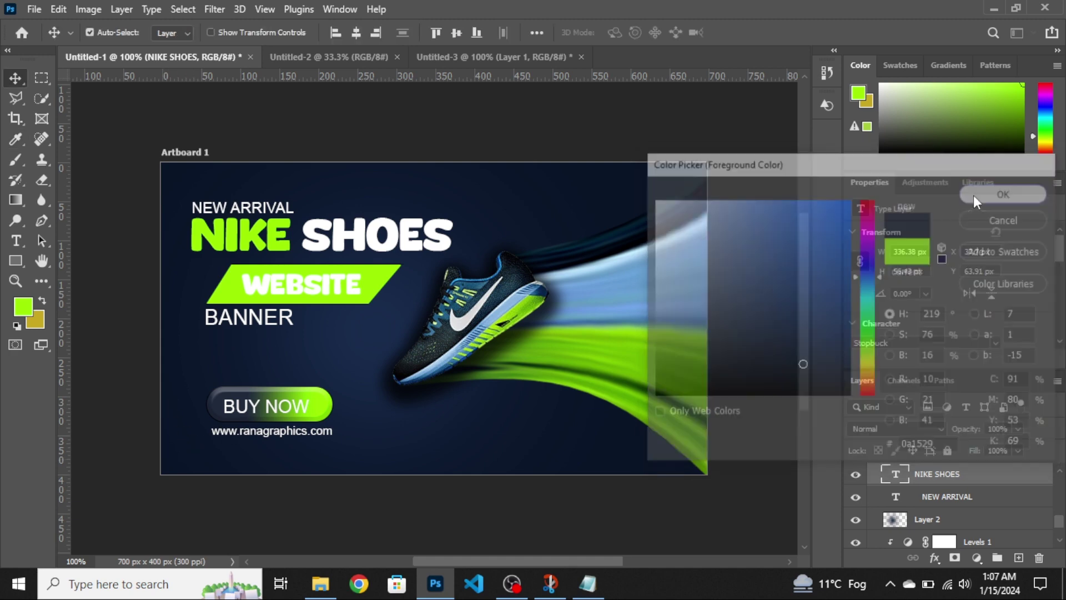
click(37, 319)
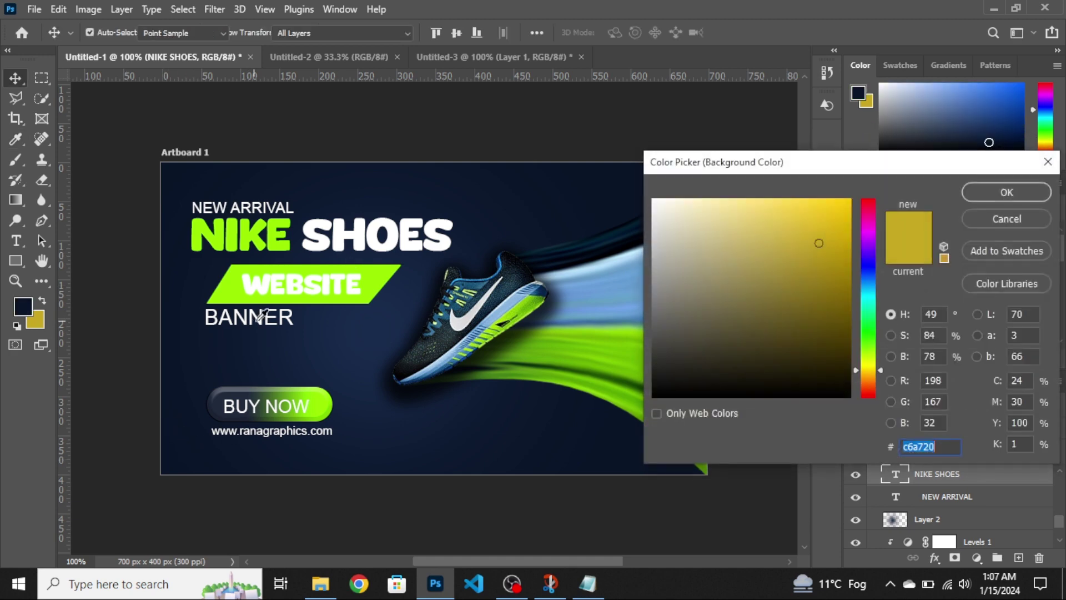
click(374, 360)
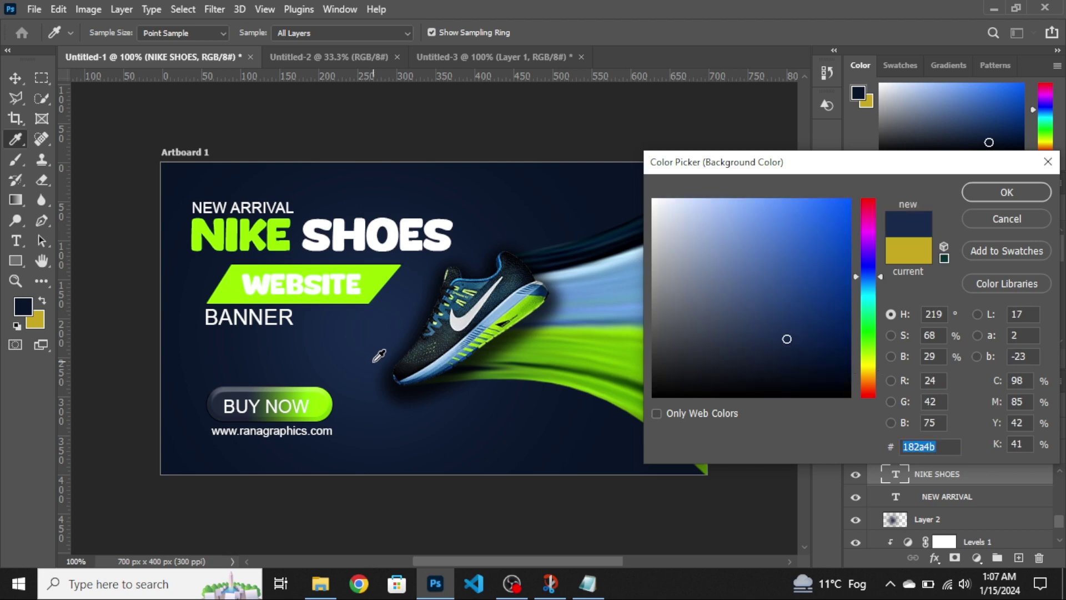
click(1002, 189)
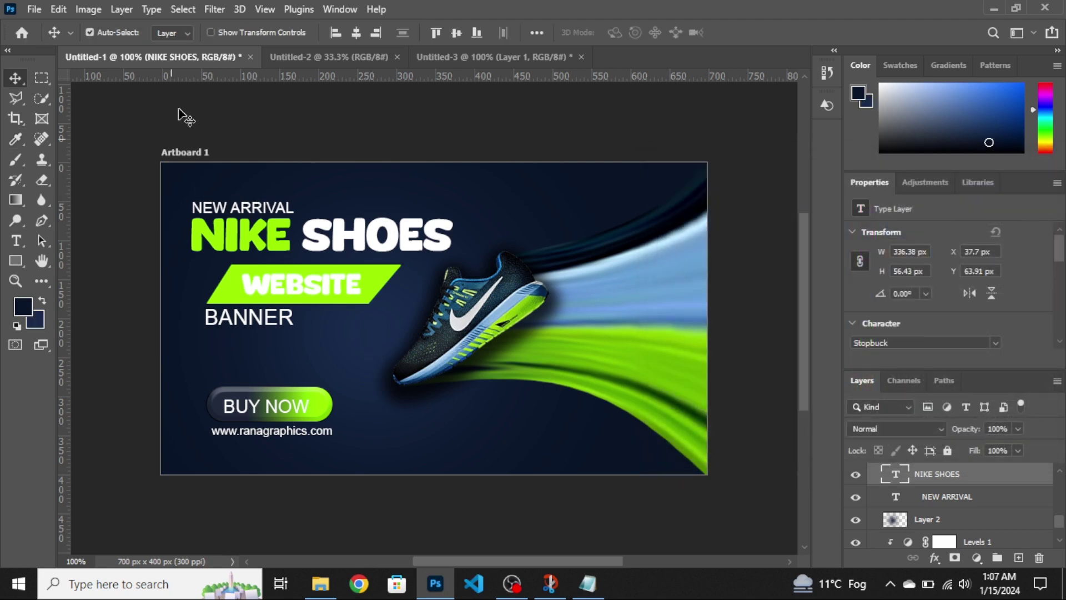
click(458, 55)
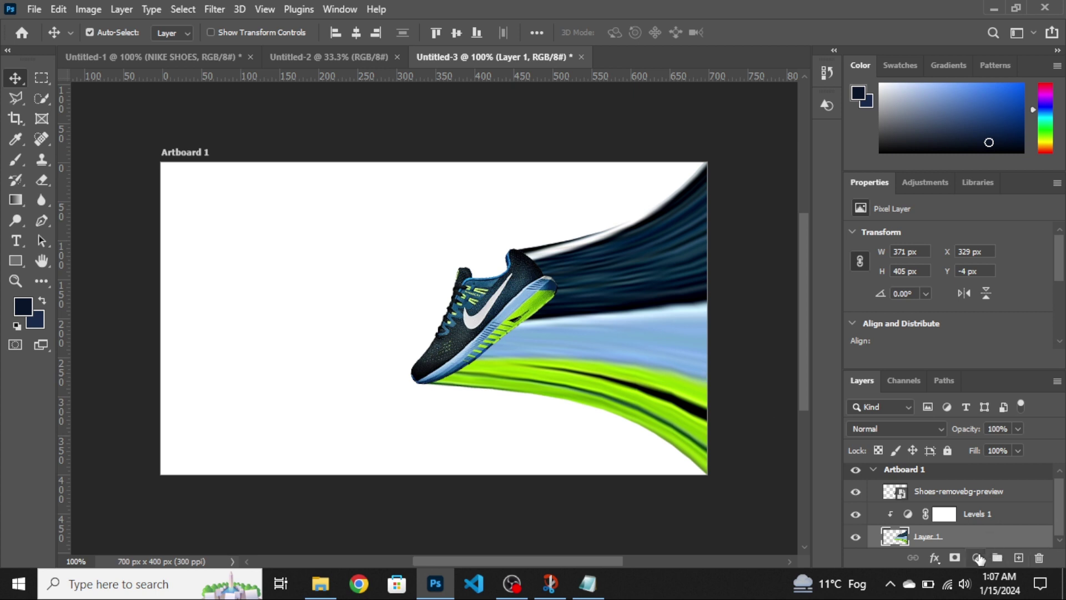
Add a #0a1529 dark navy Solid Color fill layer and move it to the bottom of the stack.
click(977, 558)
click(980, 280)
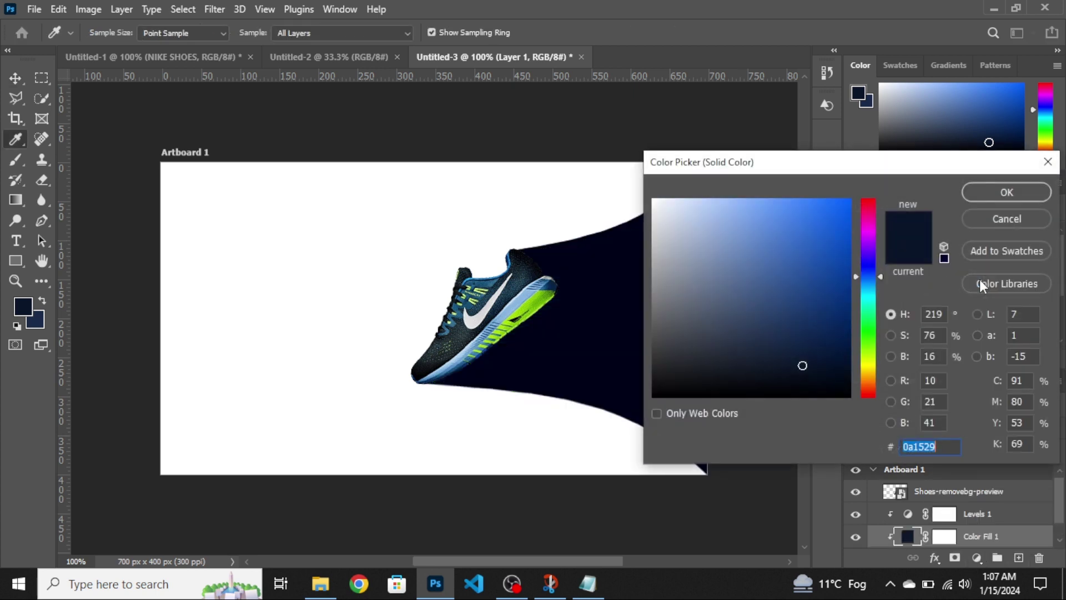
click(1047, 162)
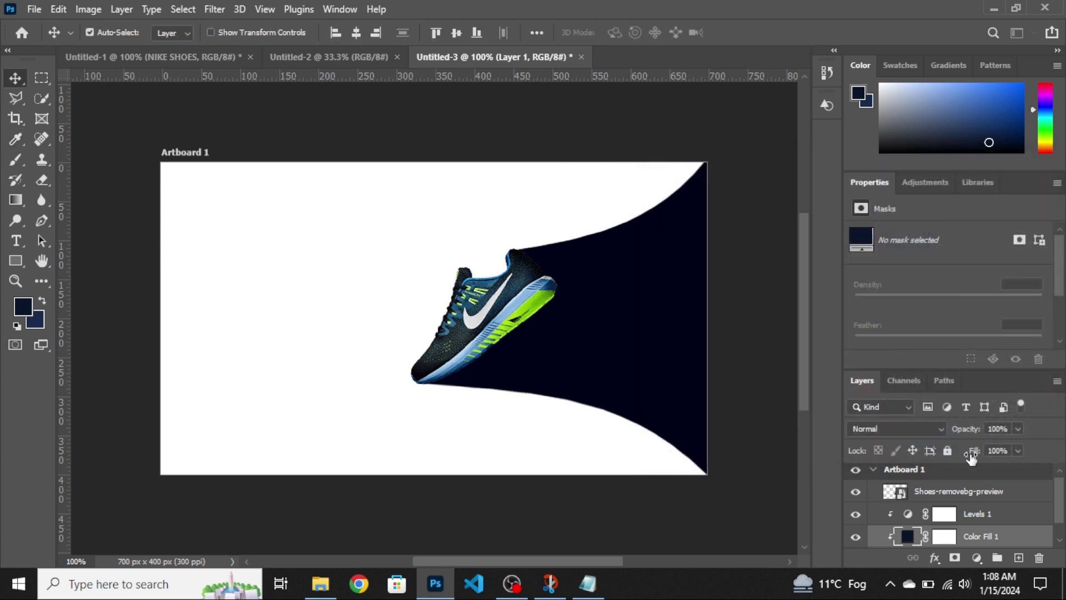
click(971, 494)
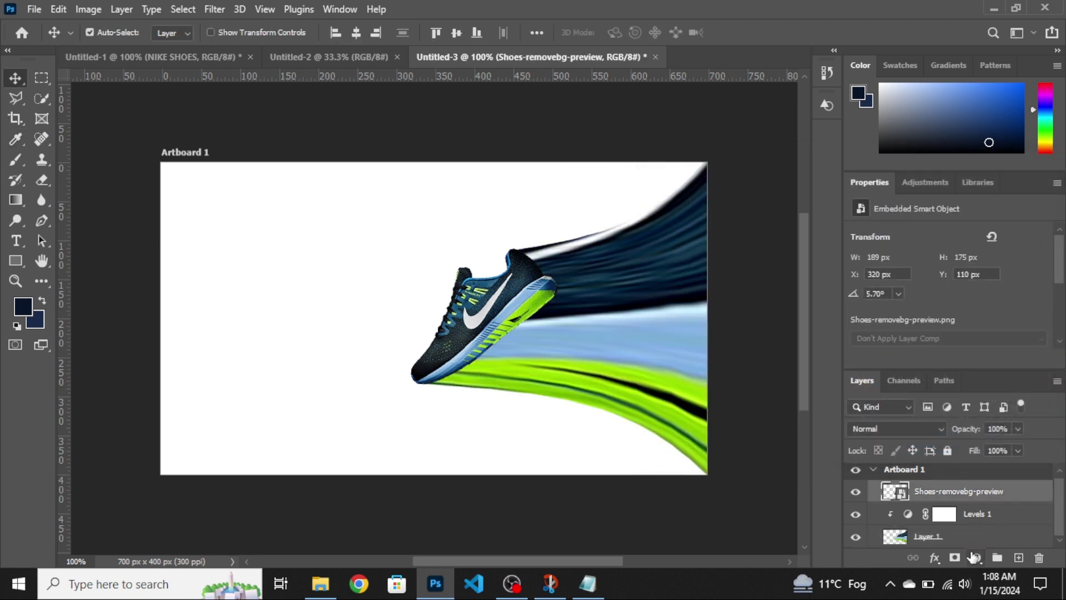
click(977, 557)
click(977, 282)
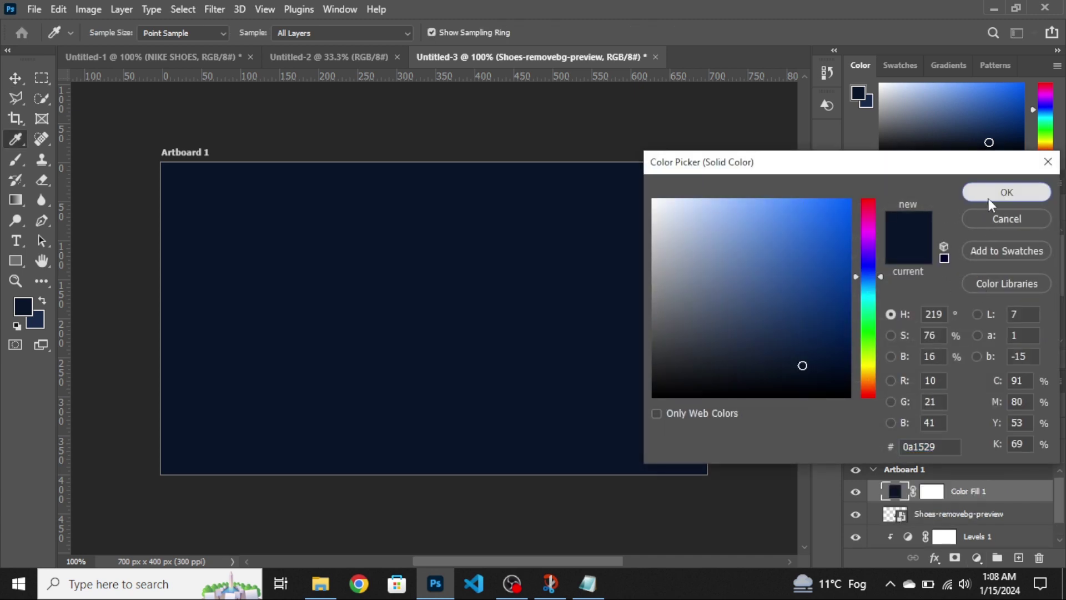
click(989, 194)
drag(983, 494, 954, 547)
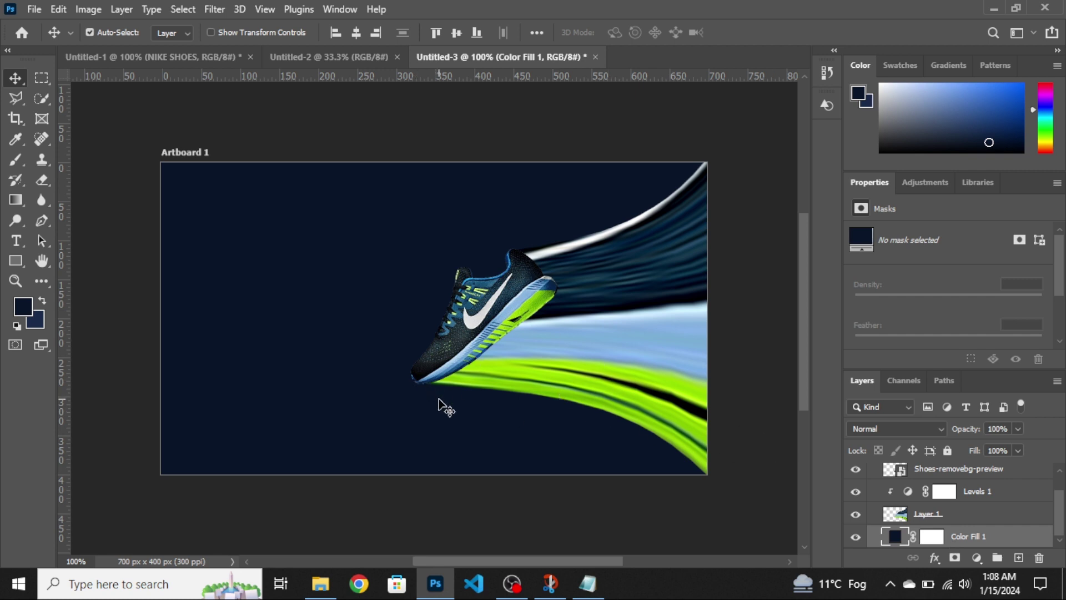
Set up a large soft brush with the lighter navy as the painting colour.
click(16, 160)
click(45, 303)
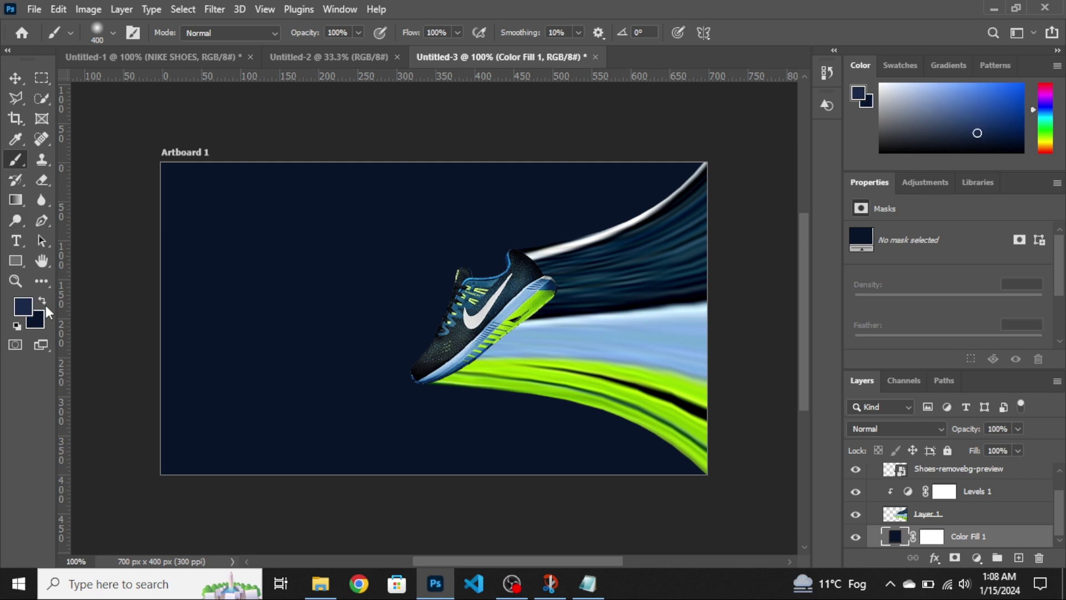
click(102, 31)
click(38, 408)
Paint a soft blue glow left of the shoe on a new layer and start transforming it.
click(1020, 558)
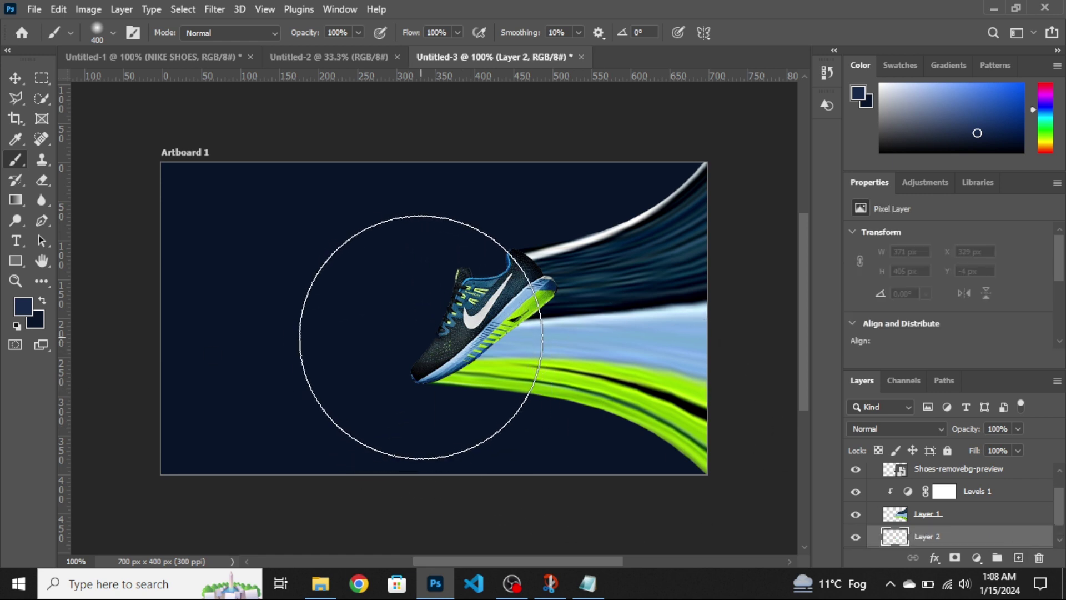
click(408, 338)
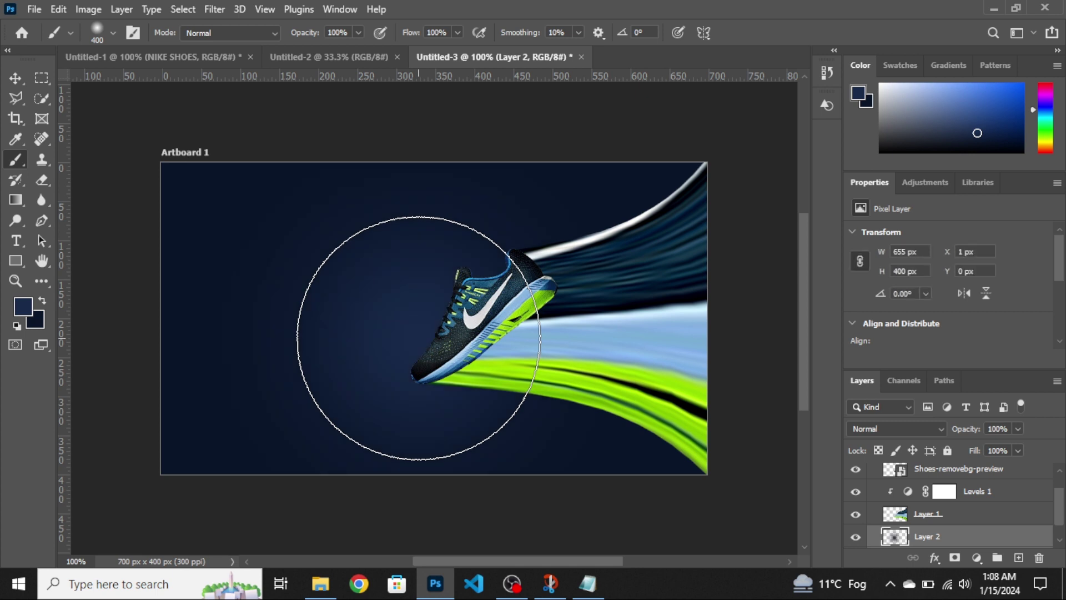
click(15, 78)
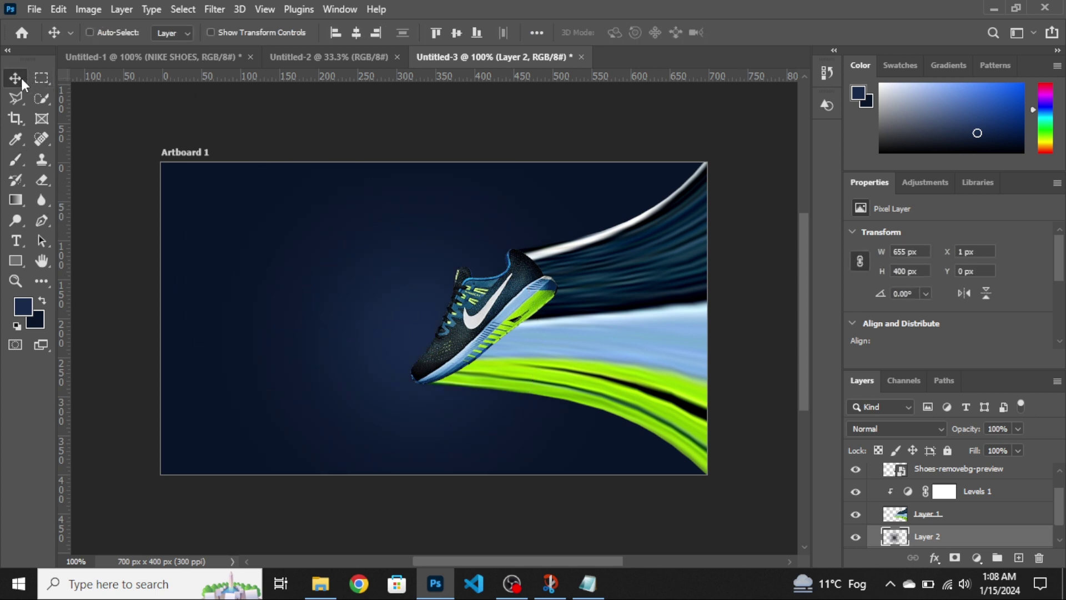
key(ctrl+t)
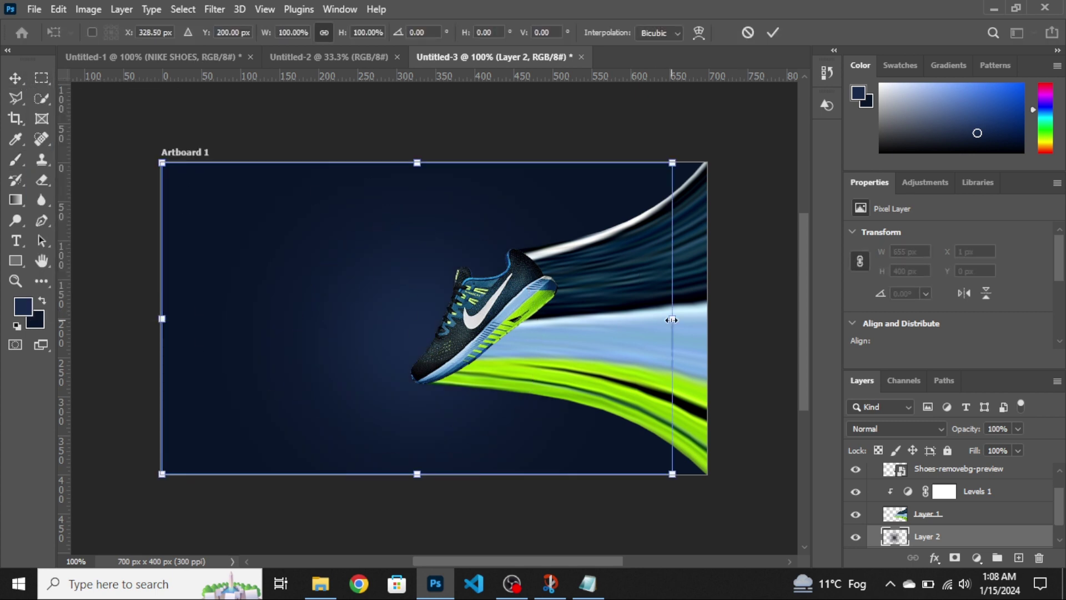
Scale the glow layer to about 715 × 437 px (~109%) and shift it up-left.
scroll(671, 319, left, 3)
scroll(671, 320, right, 4)
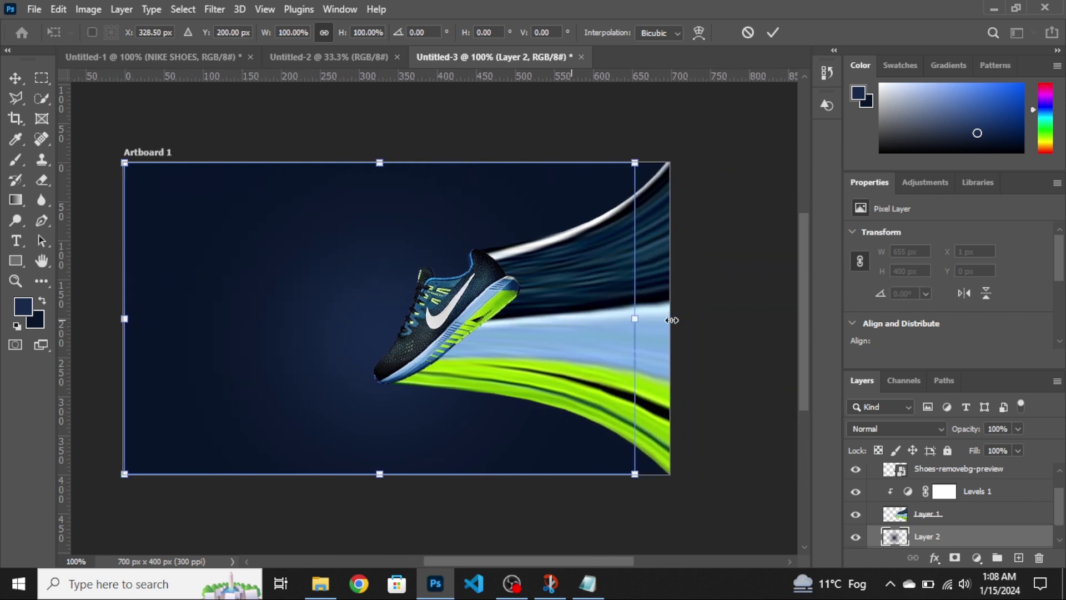
key(Return)
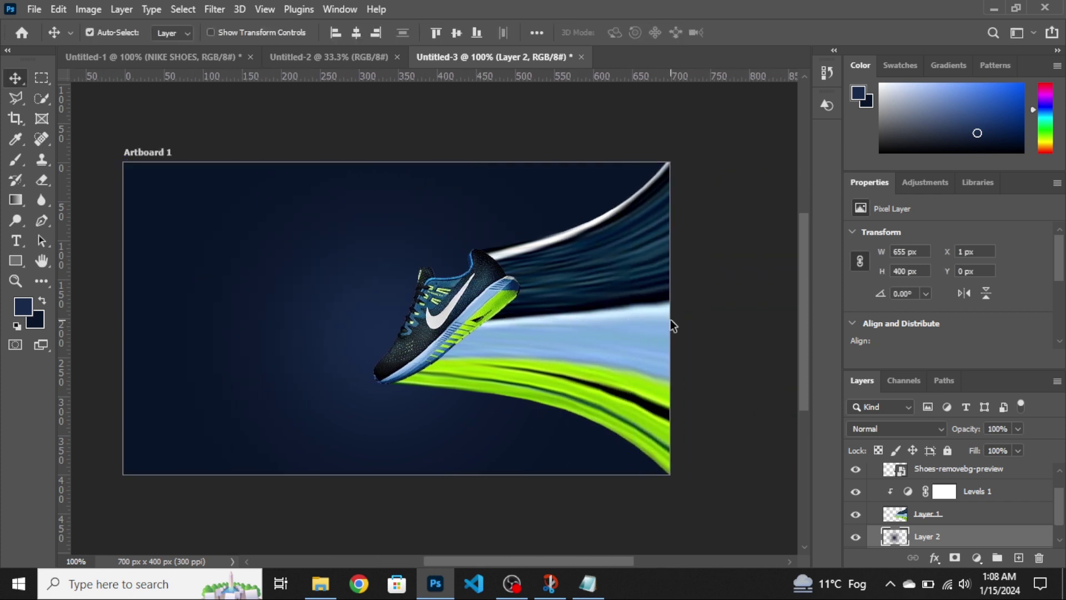
drag(522, 317, 502, 310)
key(ctrl+t)
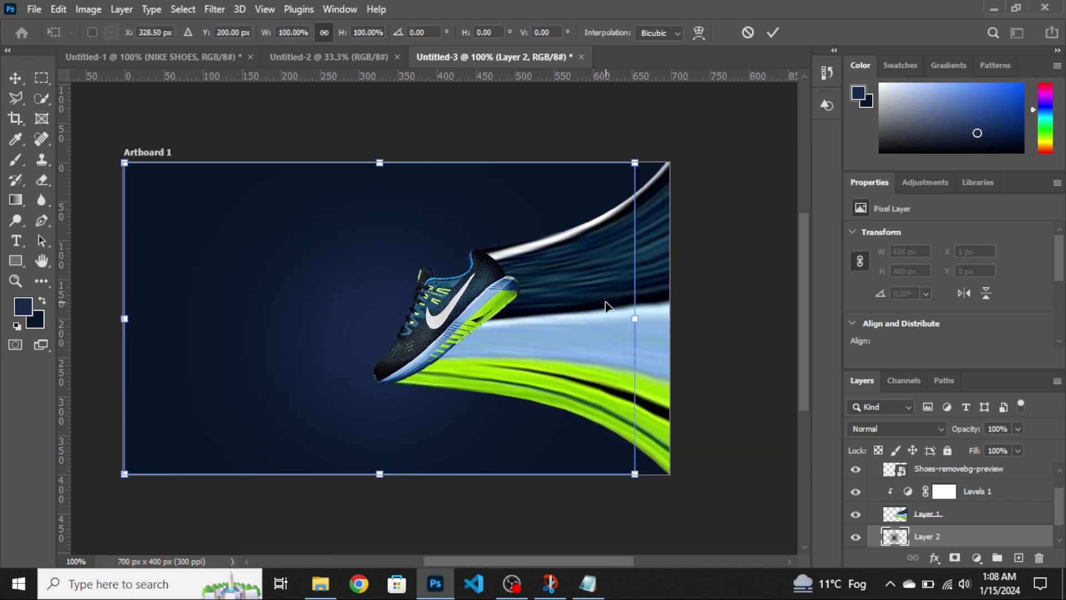
drag(634, 316, 683, 316)
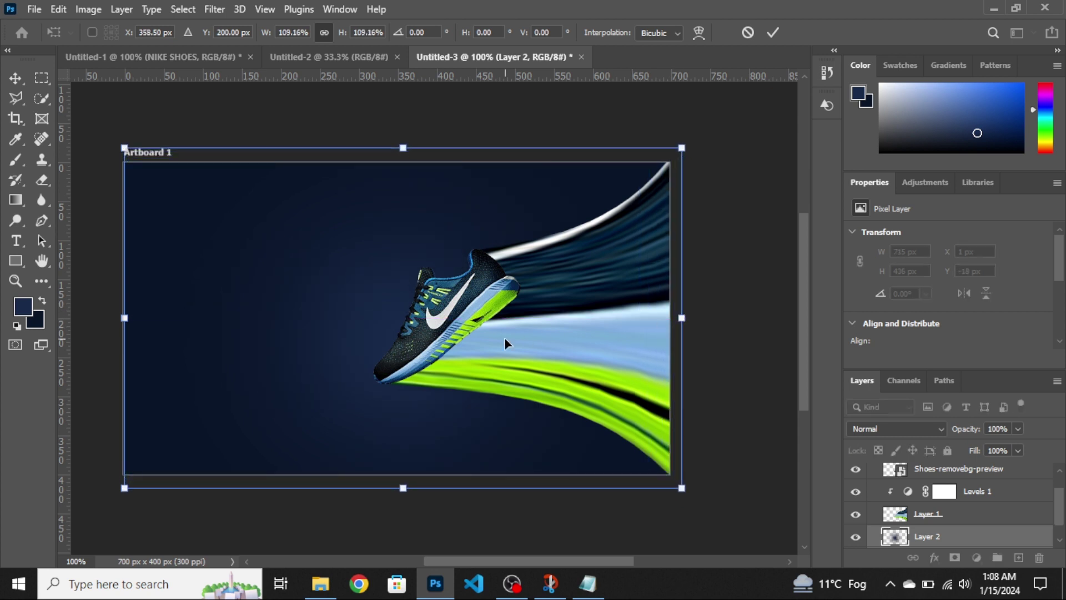
drag(505, 338, 491, 336)
key(Return)
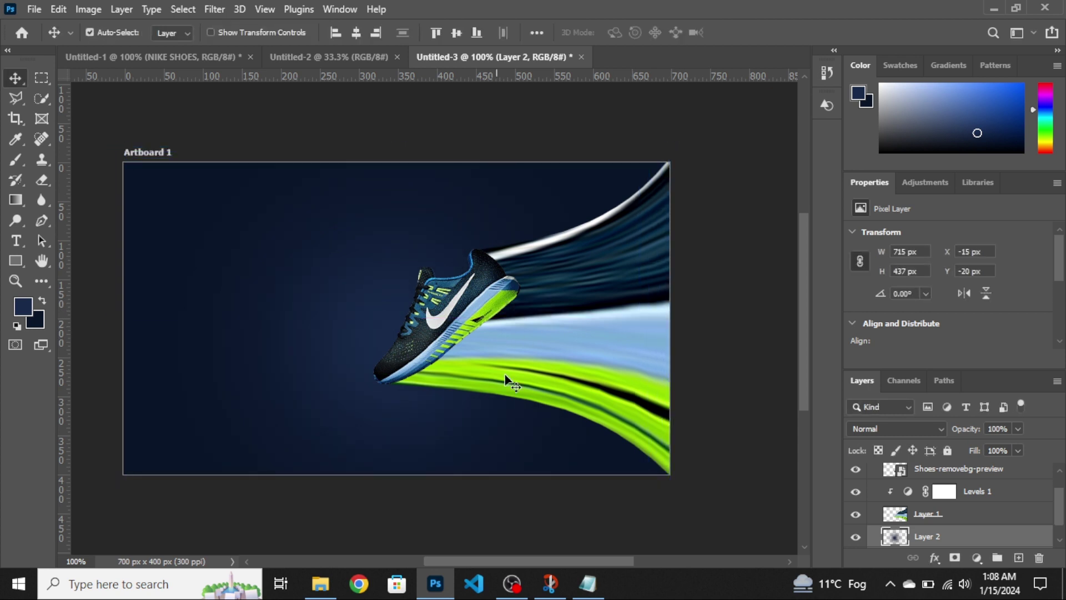
drag(558, 562, 539, 560)
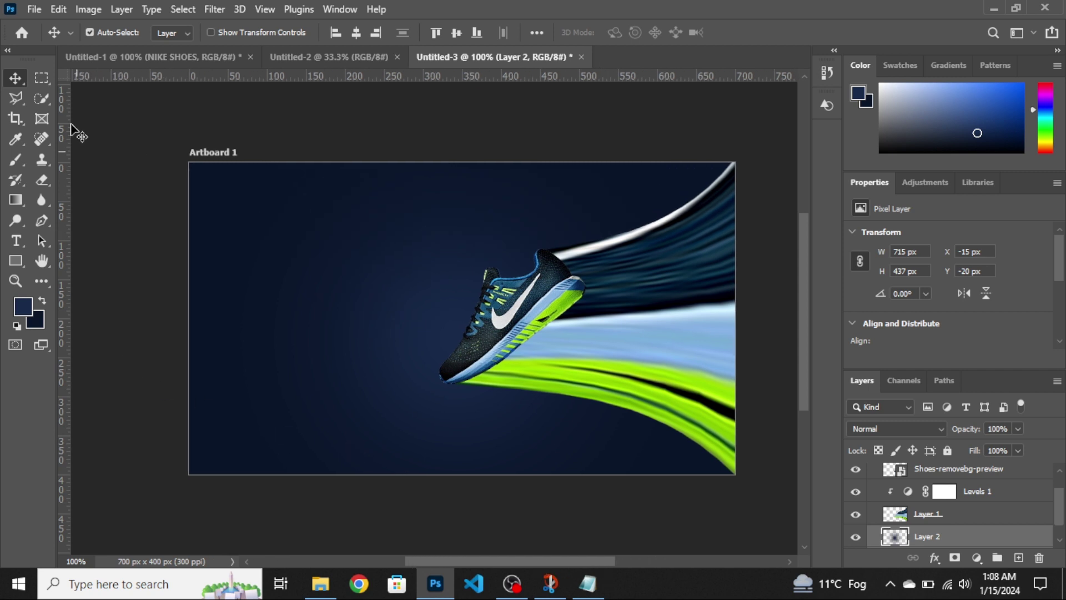
Select the NEW ARRIVAL line in the Notepad banner notes, then return to Photoshop's Type tool.
click(589, 584)
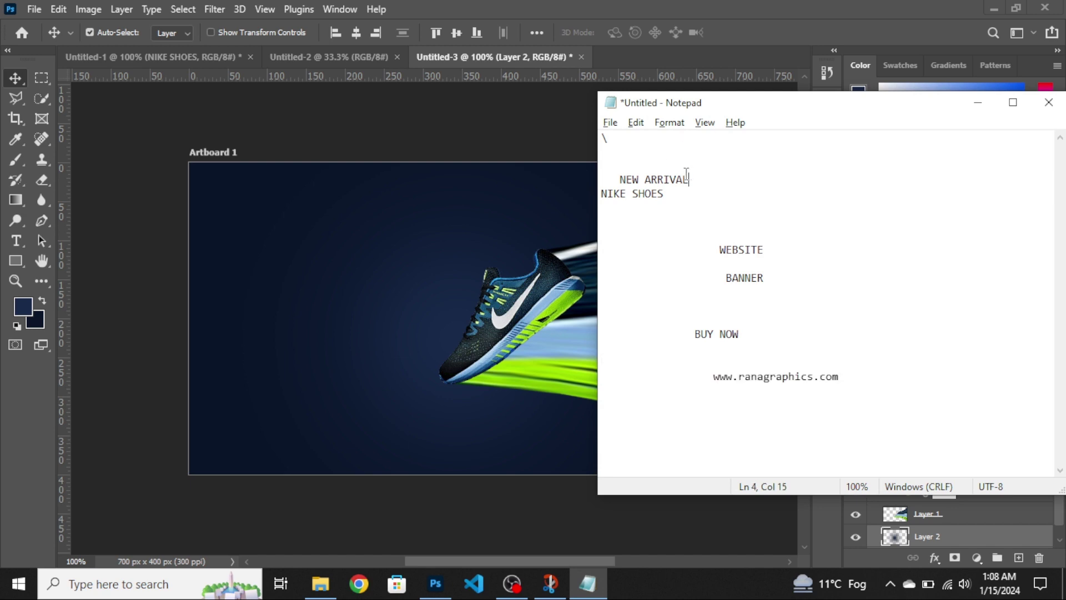
drag(689, 179, 620, 166)
key(ctrl+c)
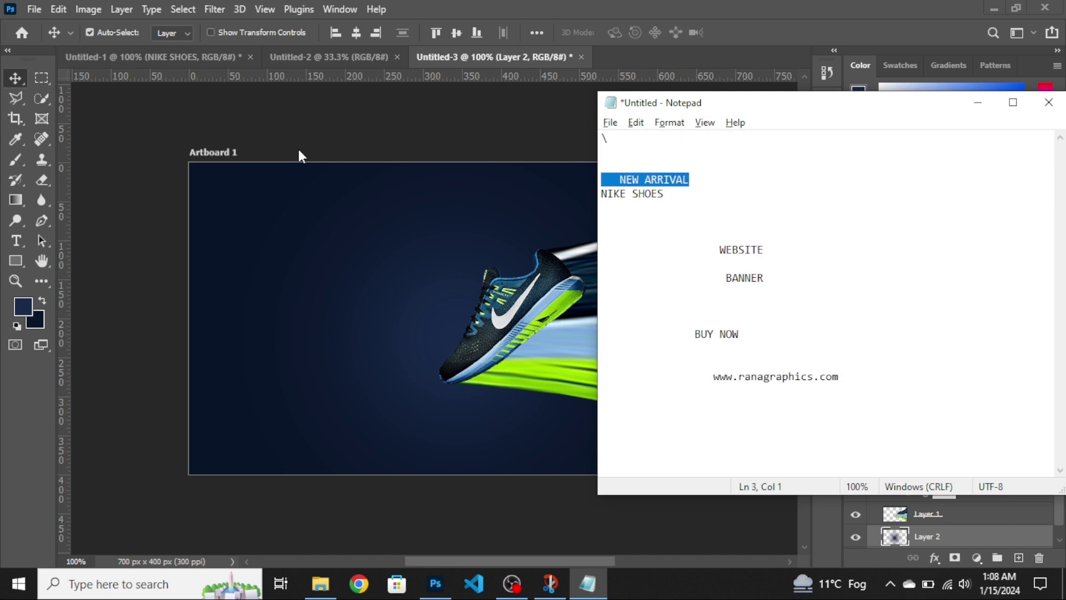
click(22, 81)
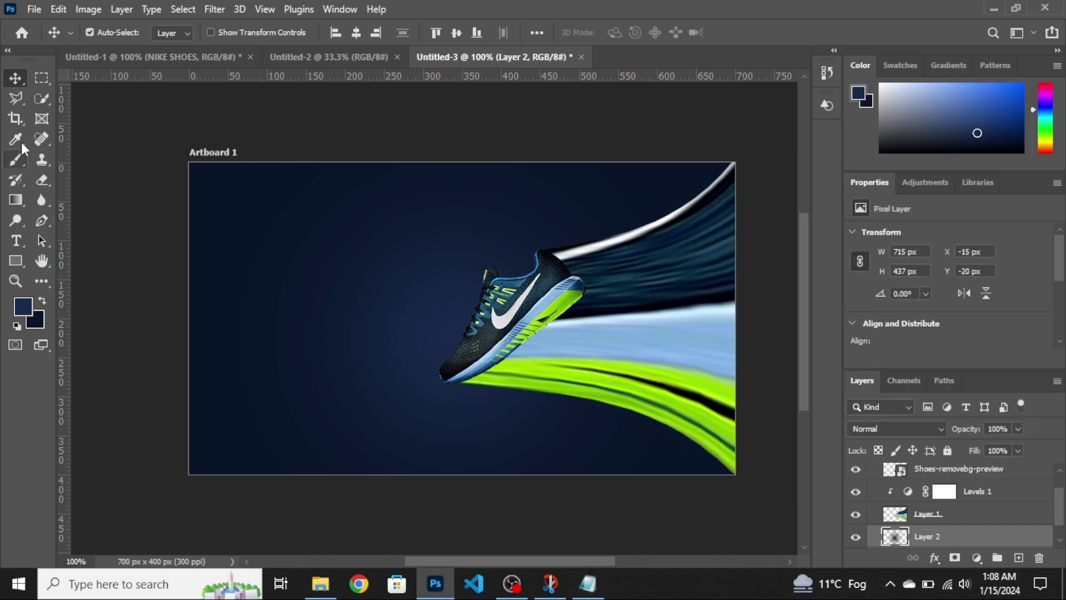
click(22, 239)
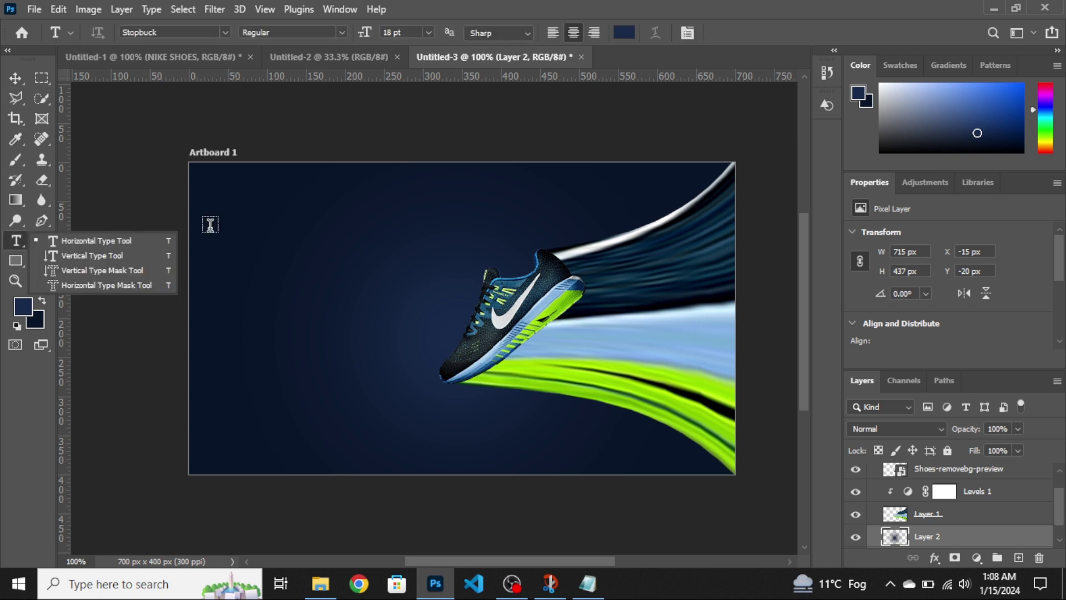
Paste NEW ARRIVAL as a text layer and colour it white (#ffffff).
click(254, 221)
key(Delete)
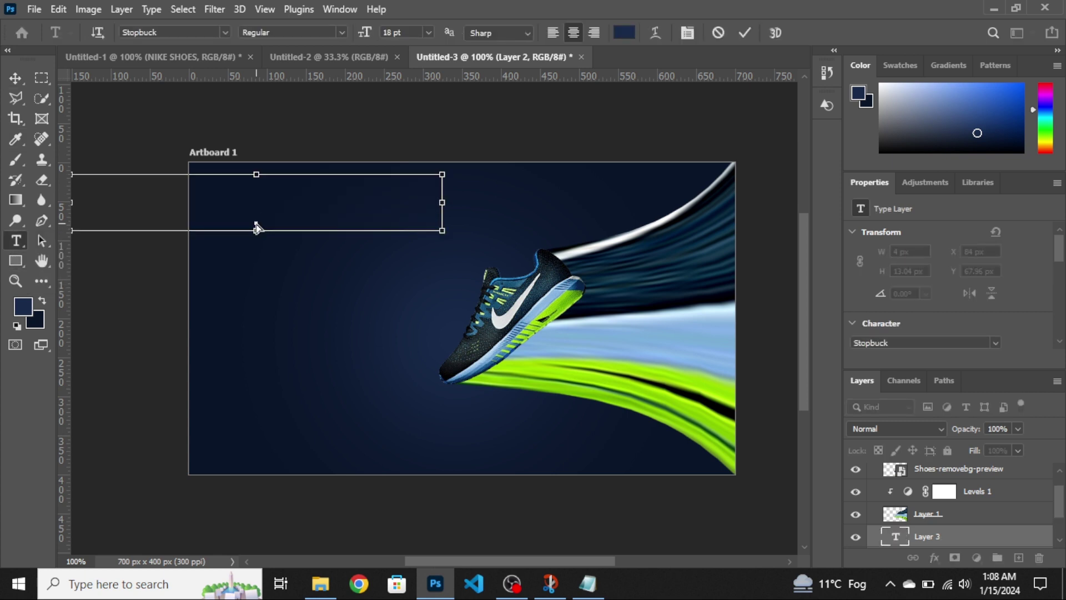
key(ctrl+v)
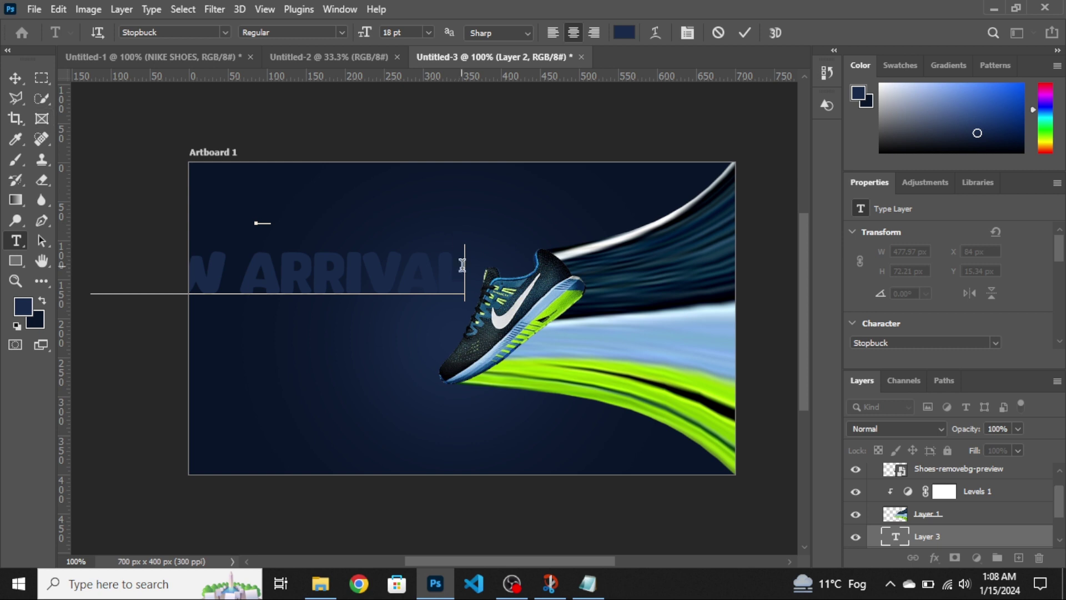
drag(463, 271, 159, 234)
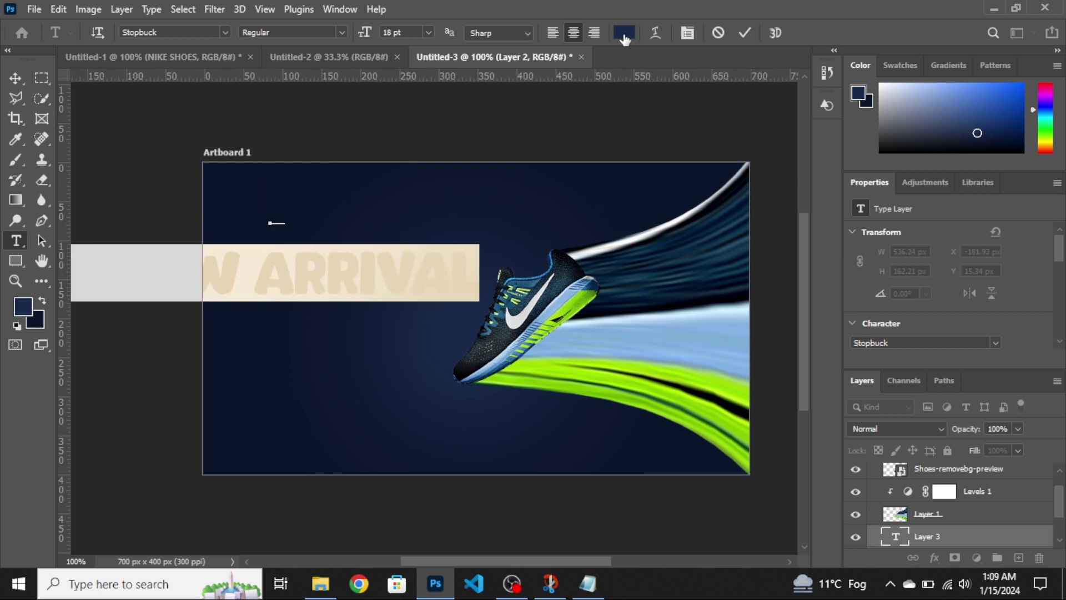
click(624, 33)
text(ffffff)
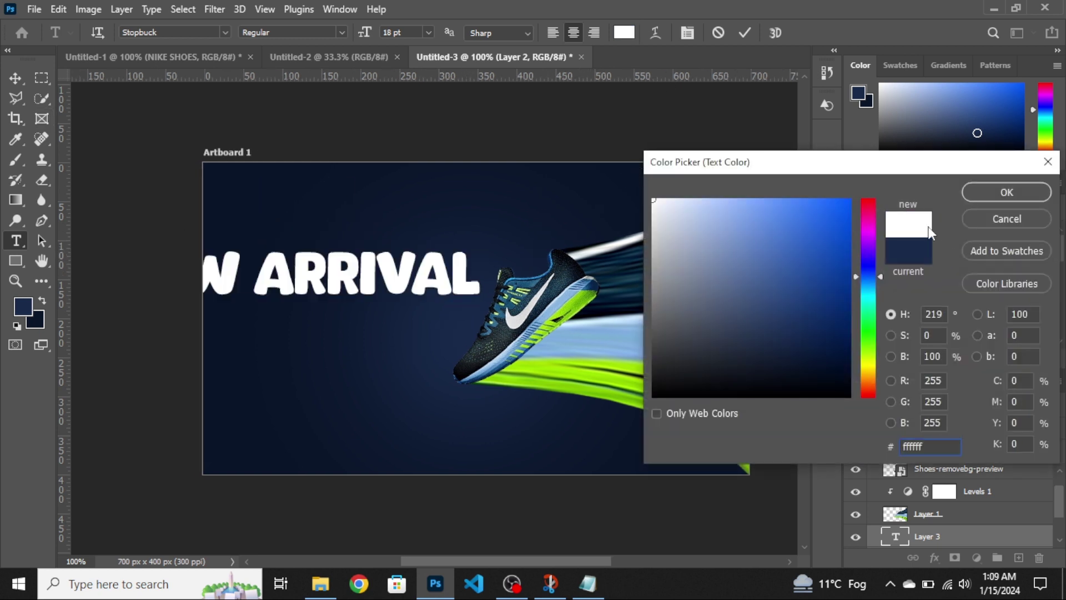
click(1005, 195)
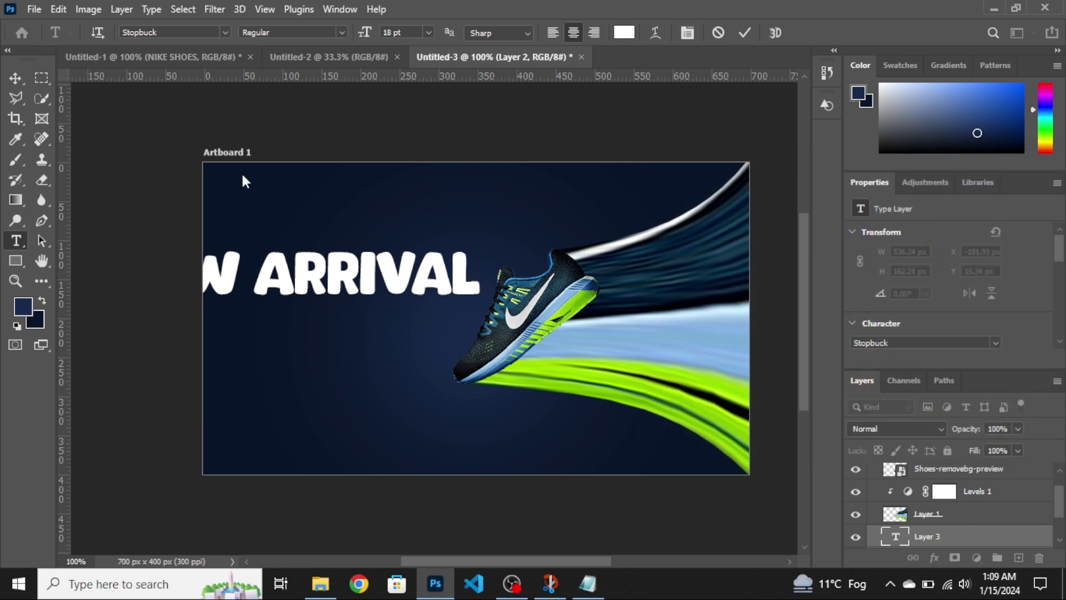
Scale the NEW ARRIVAL heading to about 55% and place it near the top centre.
click(12, 83)
drag(338, 280, 398, 236)
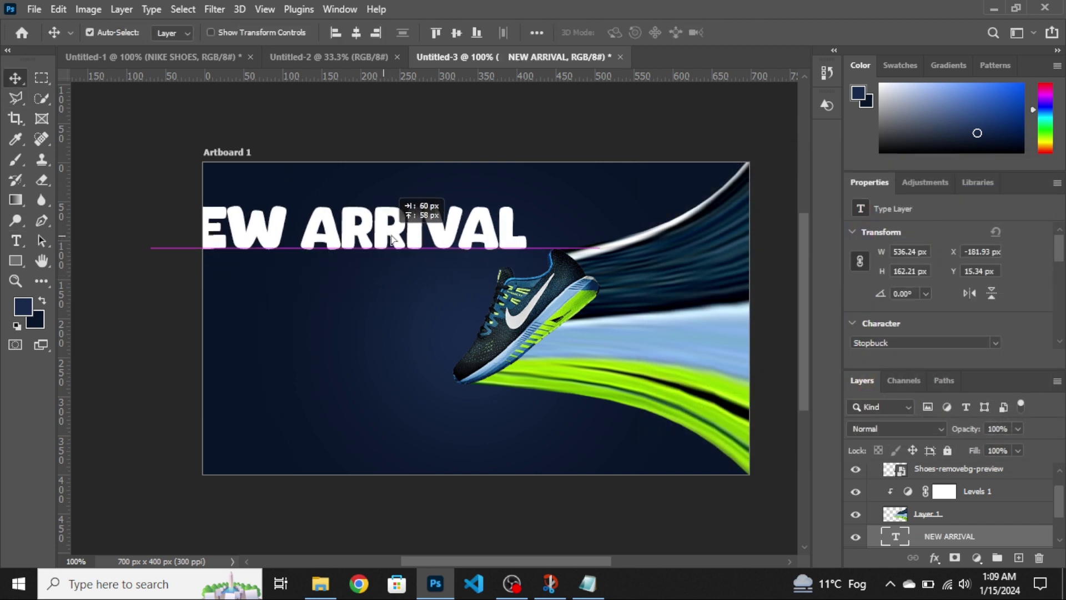
key(t)
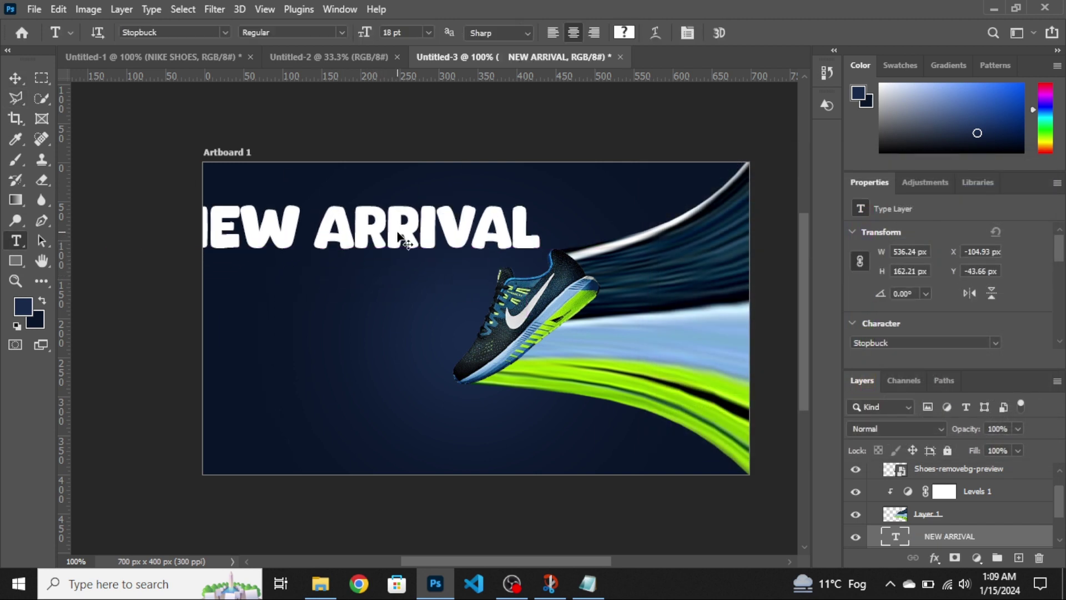
key(ctrl+t)
drag(539, 191, 353, 191)
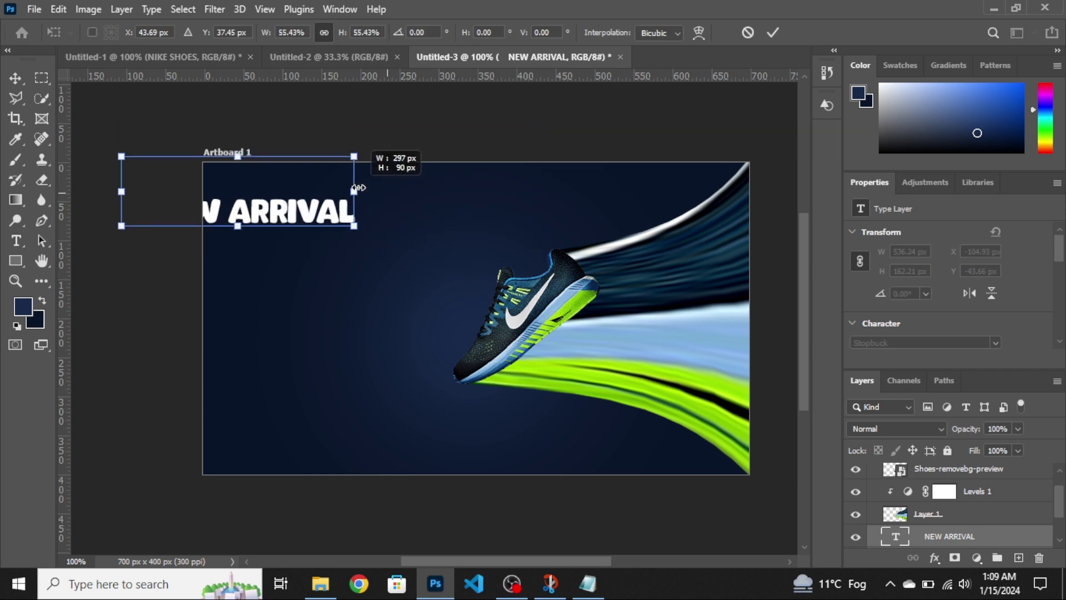
drag(277, 210, 469, 206)
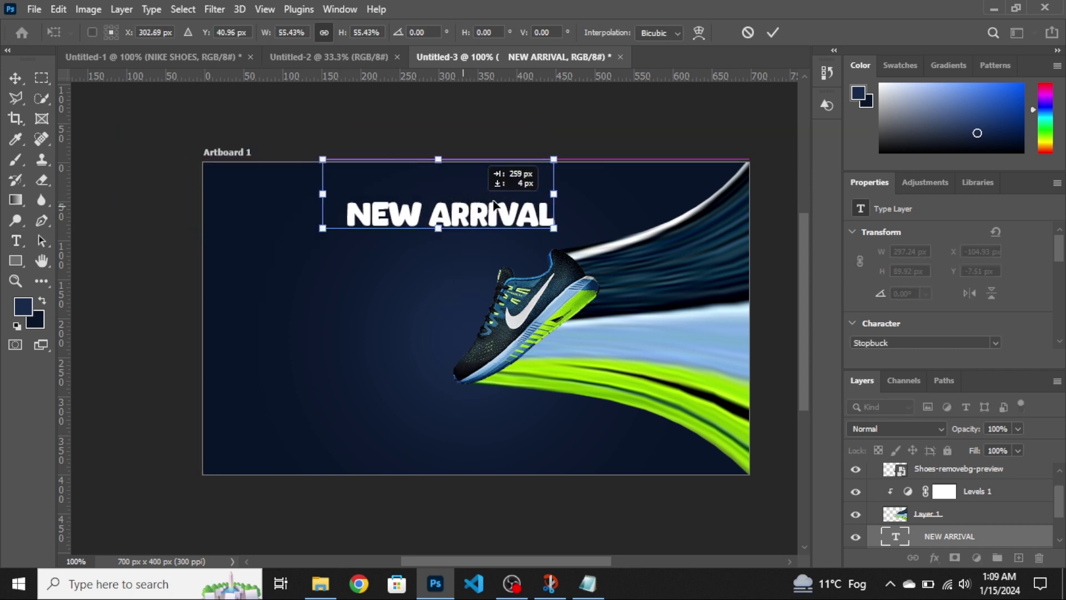
key(Return)
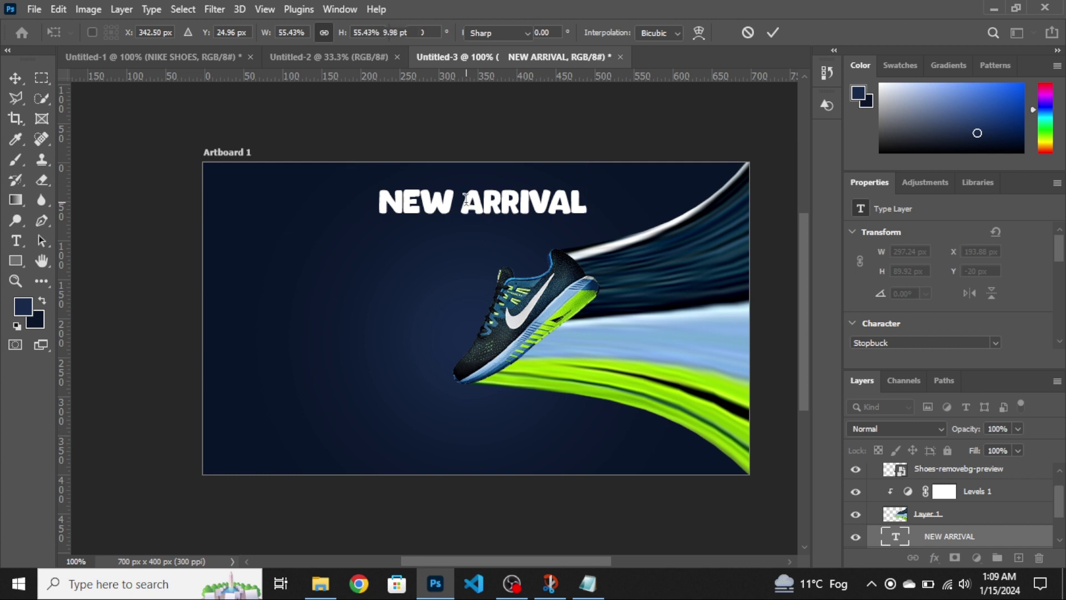
Select the whole NEW ARRIVAL heading text for restyling.
key(t)
click(472, 203)
double_click(472, 203)
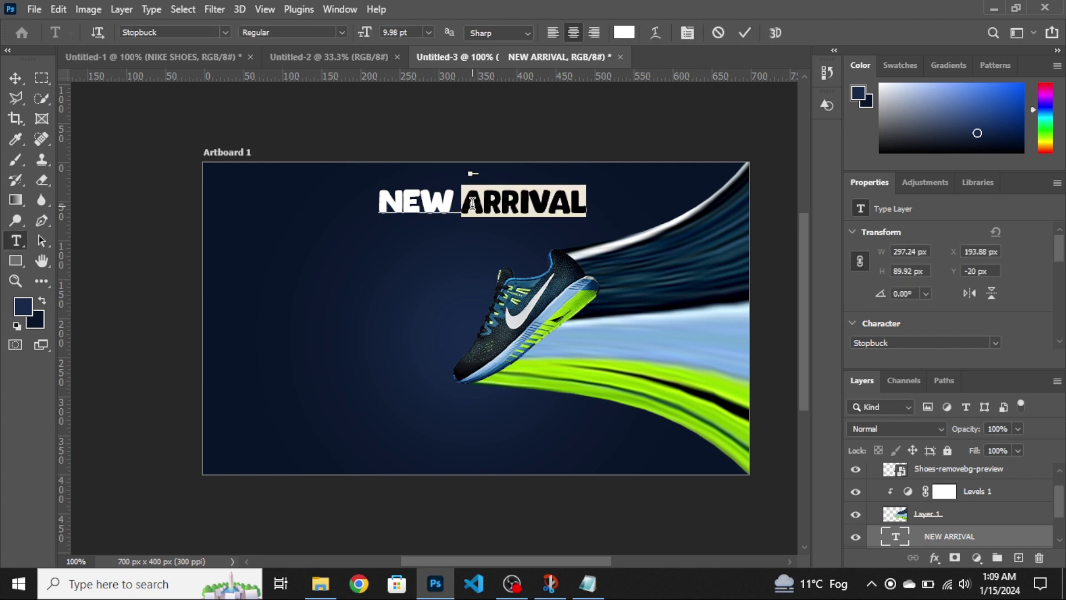
click(433, 199)
double_click(433, 199)
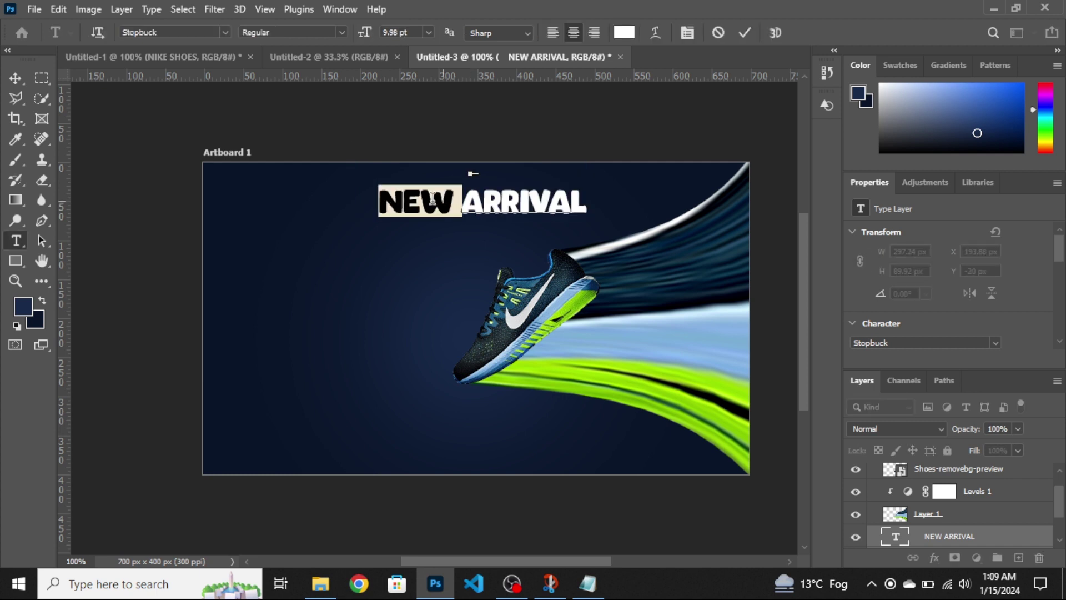
click(379, 199)
drag(393, 198, 628, 200)
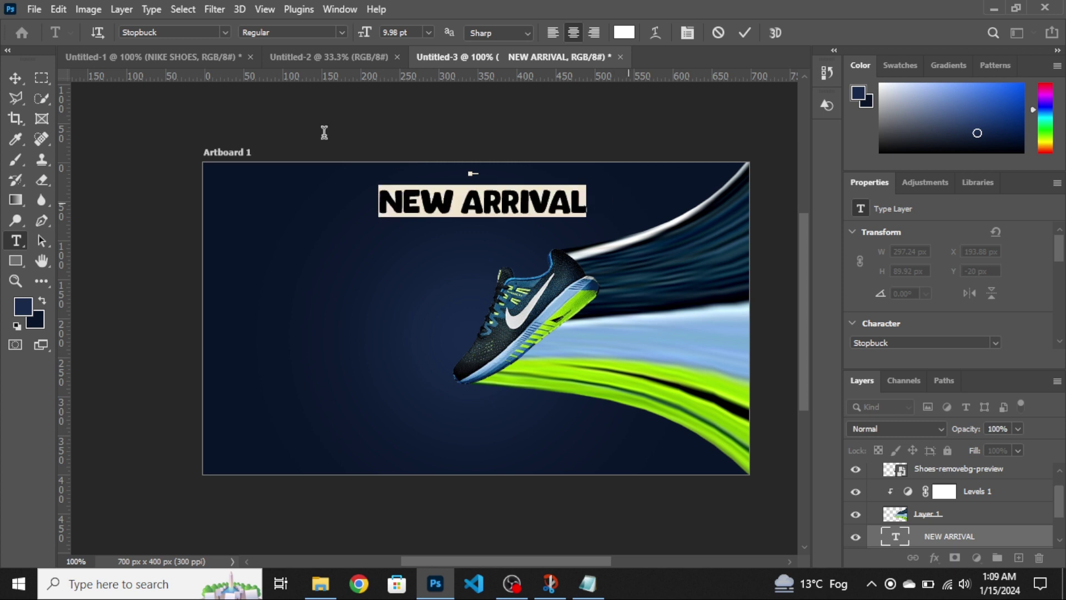
Set the NEW ARRIVAL heading font to Arial.
click(225, 28)
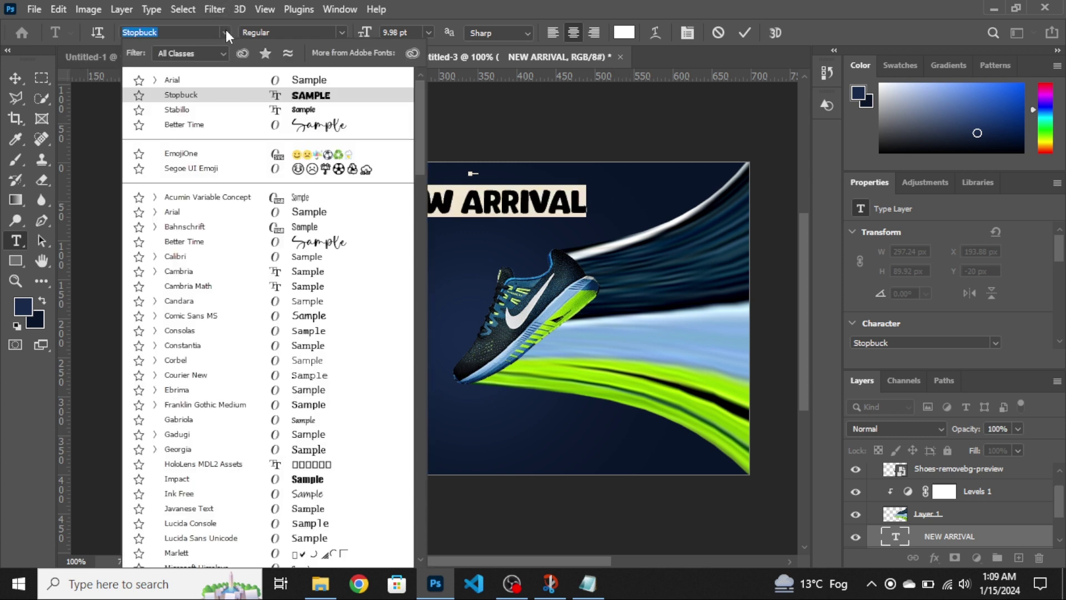
click(222, 86)
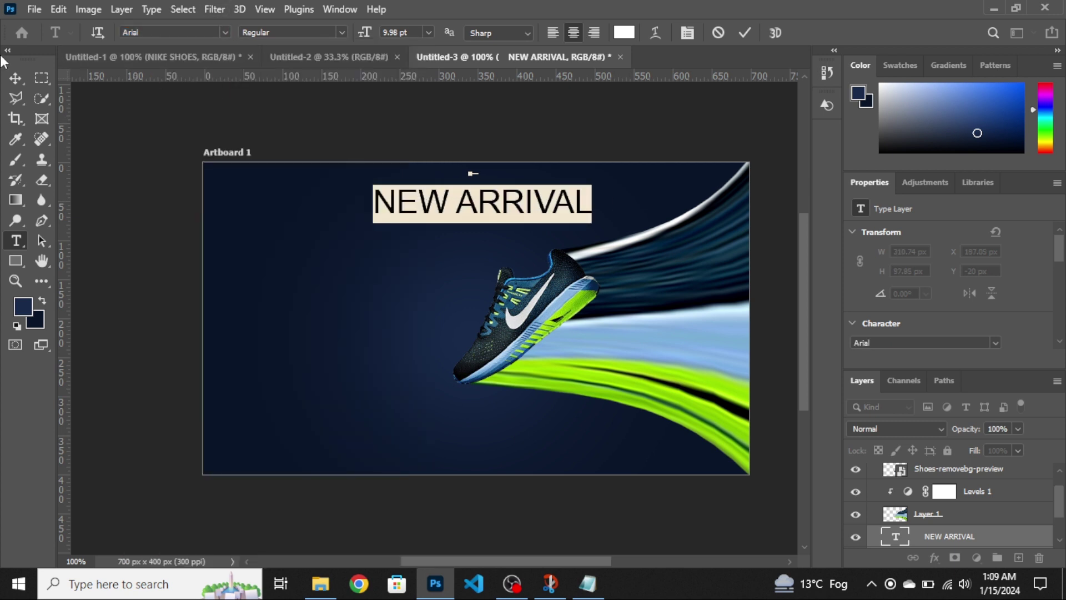
click(15, 80)
Shrink the heading to about 53% and place it in the top-left corner.
key(ctrl+t)
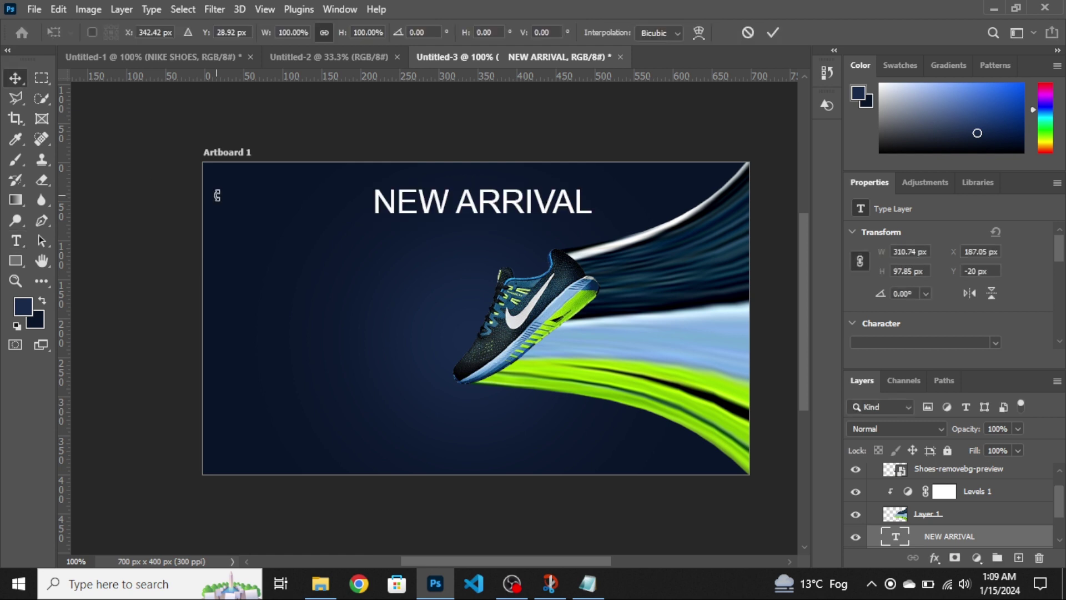
drag(592, 193, 318, 198)
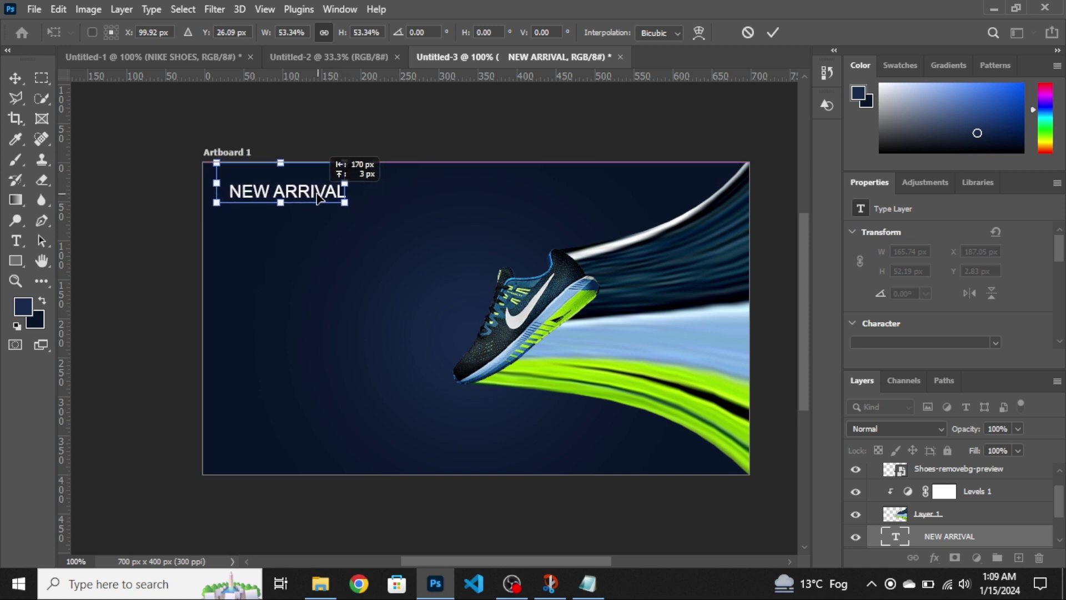
key(Return)
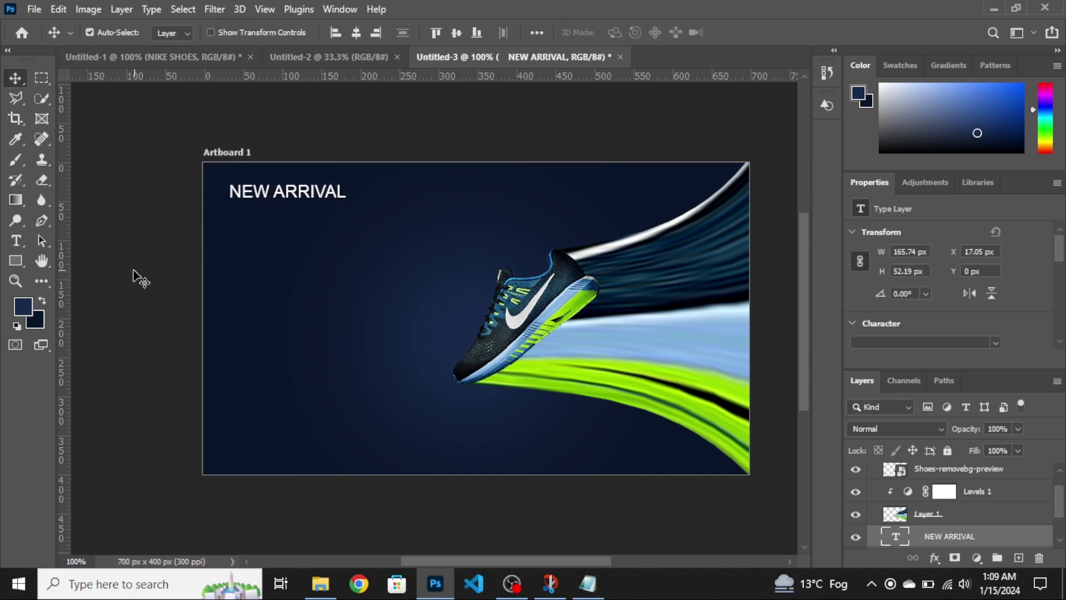
click(588, 583)
drag(666, 196, 600, 200)
key(ctrl+c)
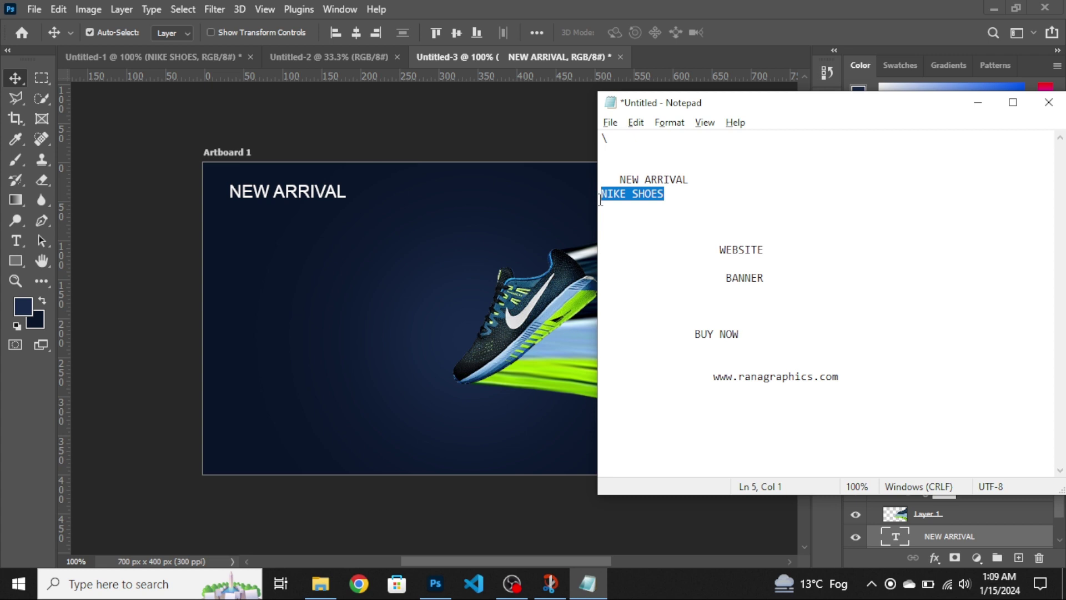
click(978, 102)
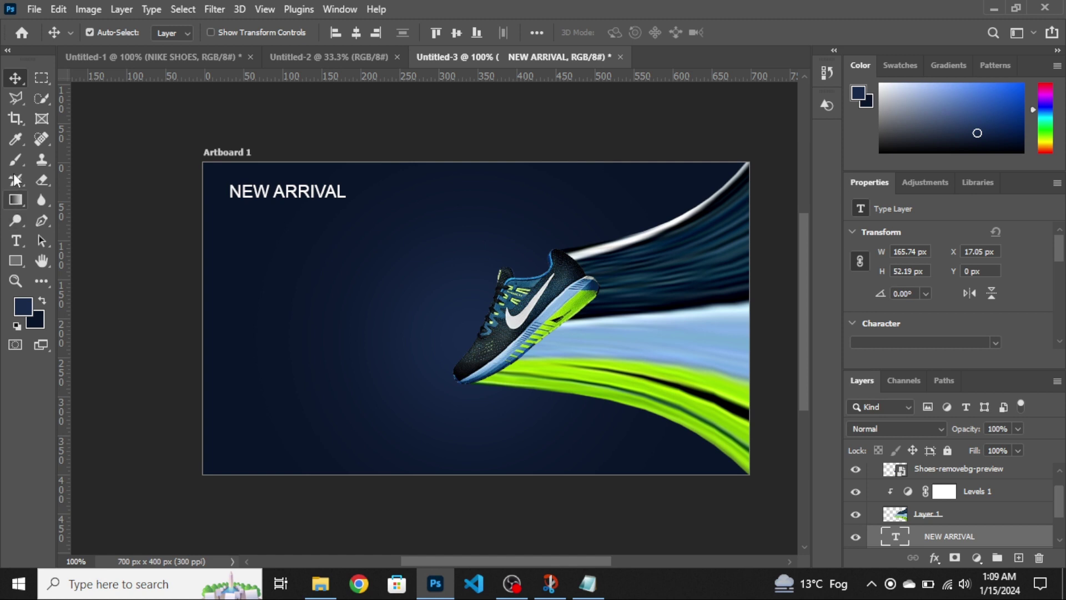
Paste NIKE SHOES as a new text layer and move it below the heading.
click(15, 242)
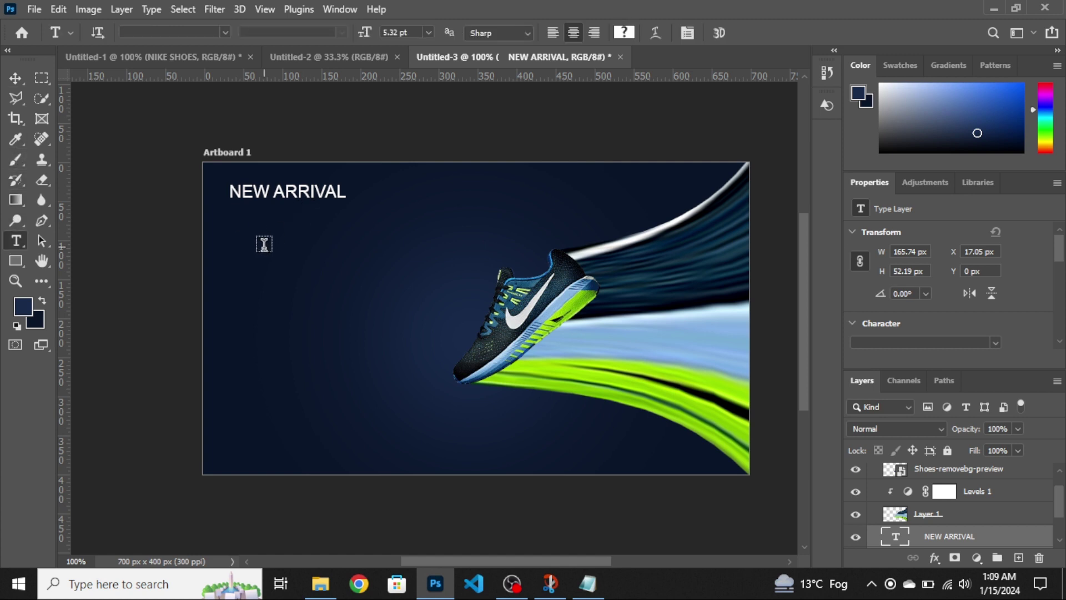
click(276, 261)
key(ctrl+v)
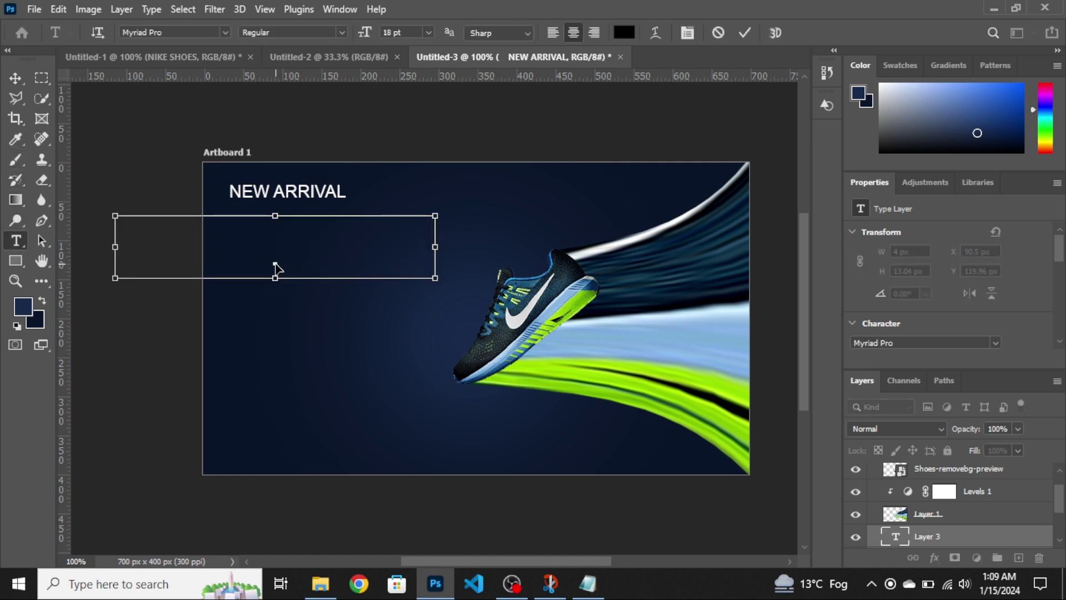
click(15, 76)
mouse_move(273, 243)
mouse_down()
mouse_move(384, 243)
mouse_move(235, 257)
mouse_up()
Set the word NIKE in Stopbuck with lime green colour #b3ff00.
click(16, 241)
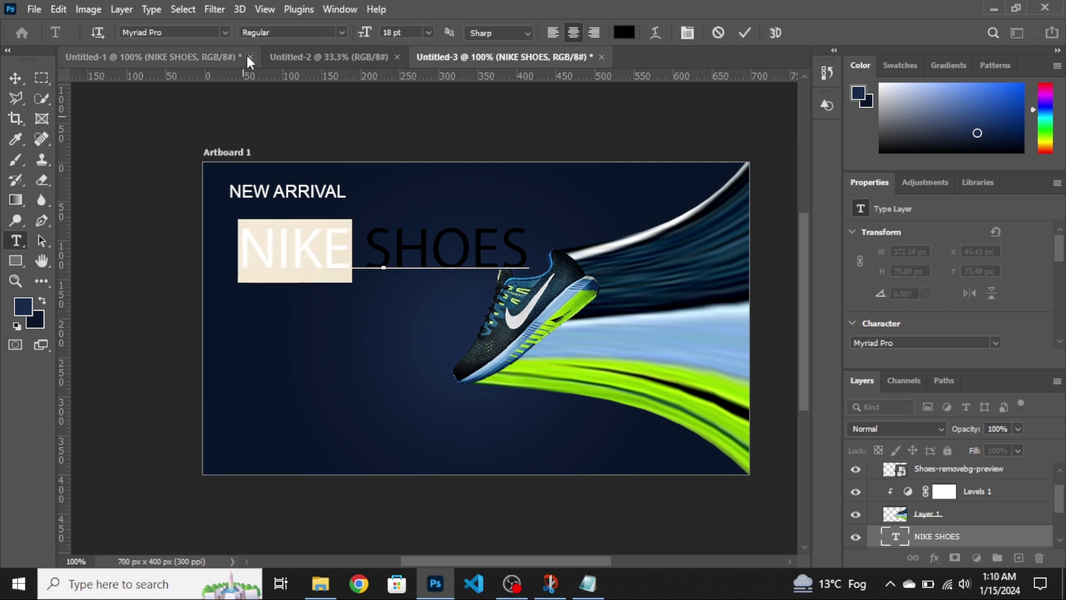
click(224, 31)
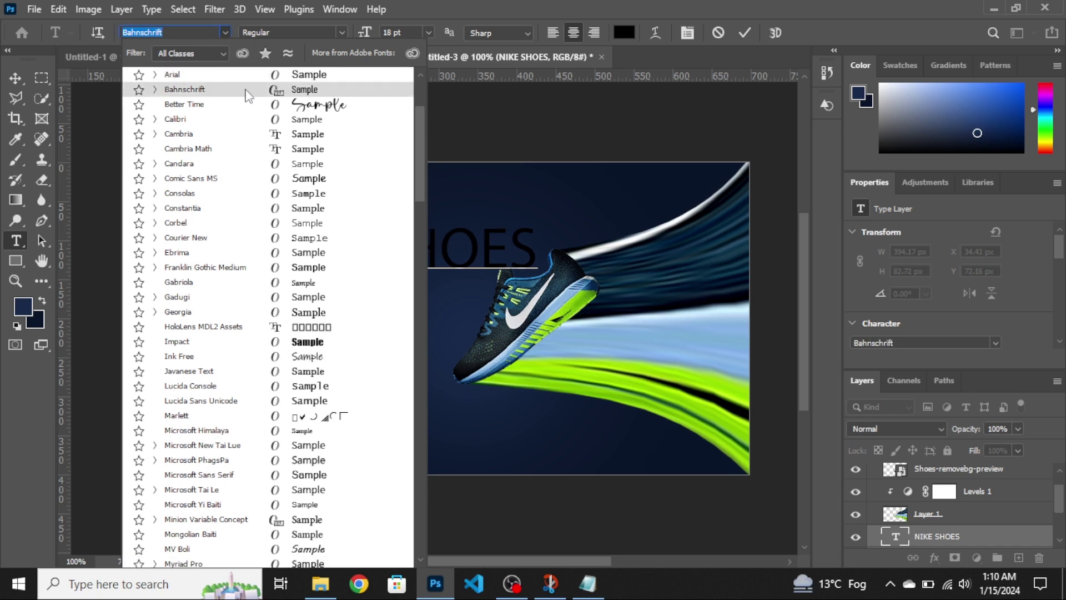
drag(419, 132, 421, 87)
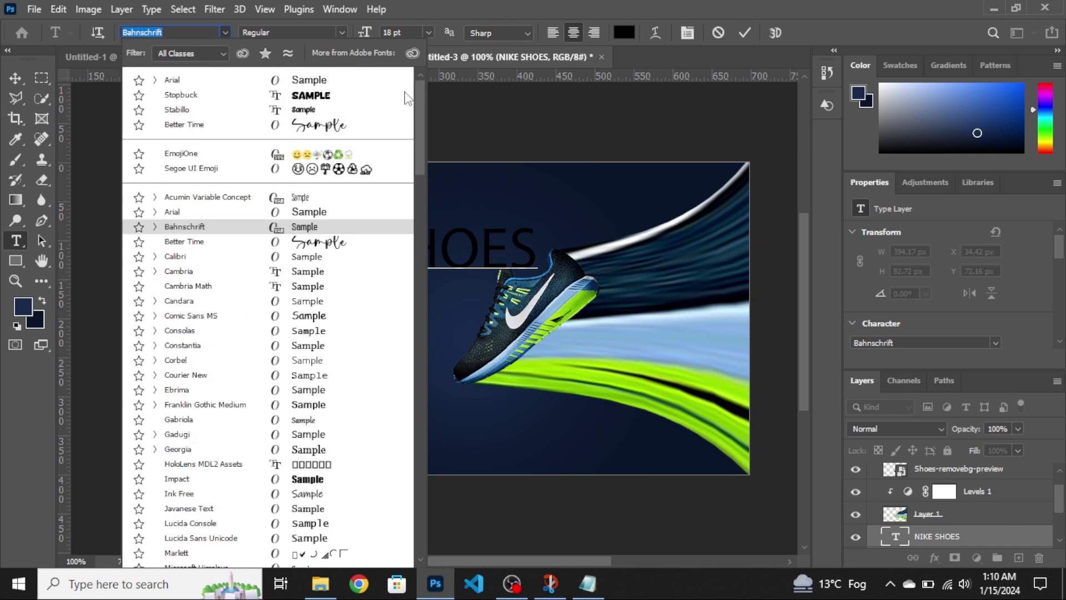
click(325, 98)
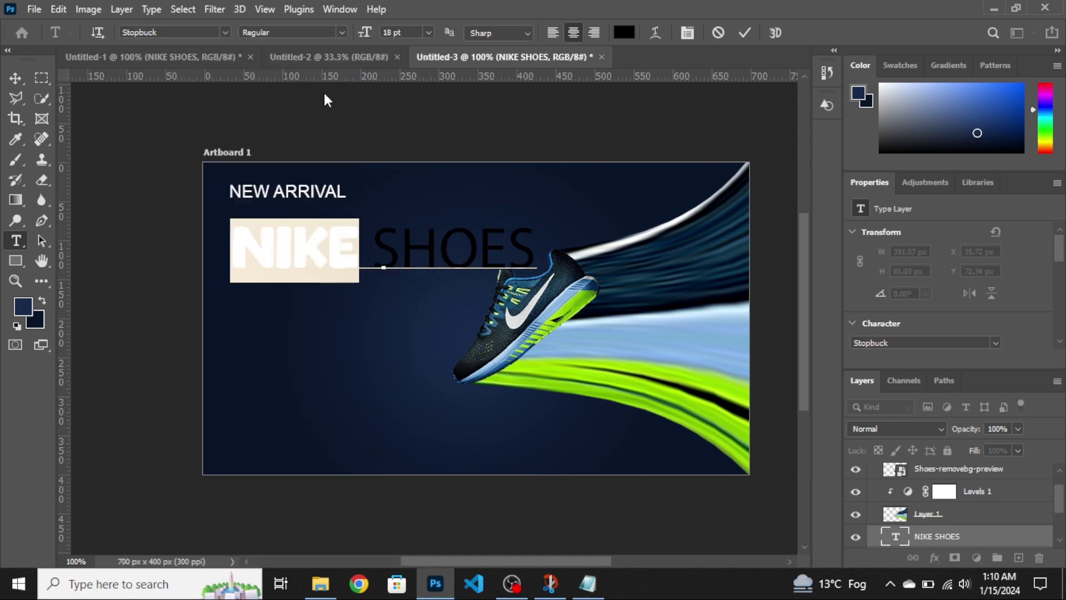
click(624, 32)
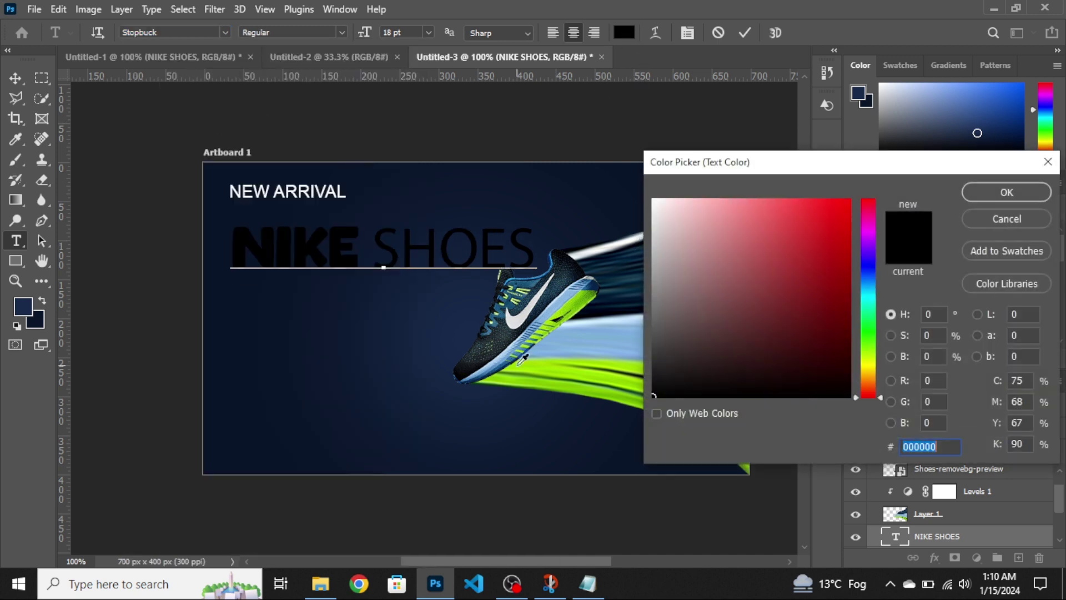
text(b3ff00)
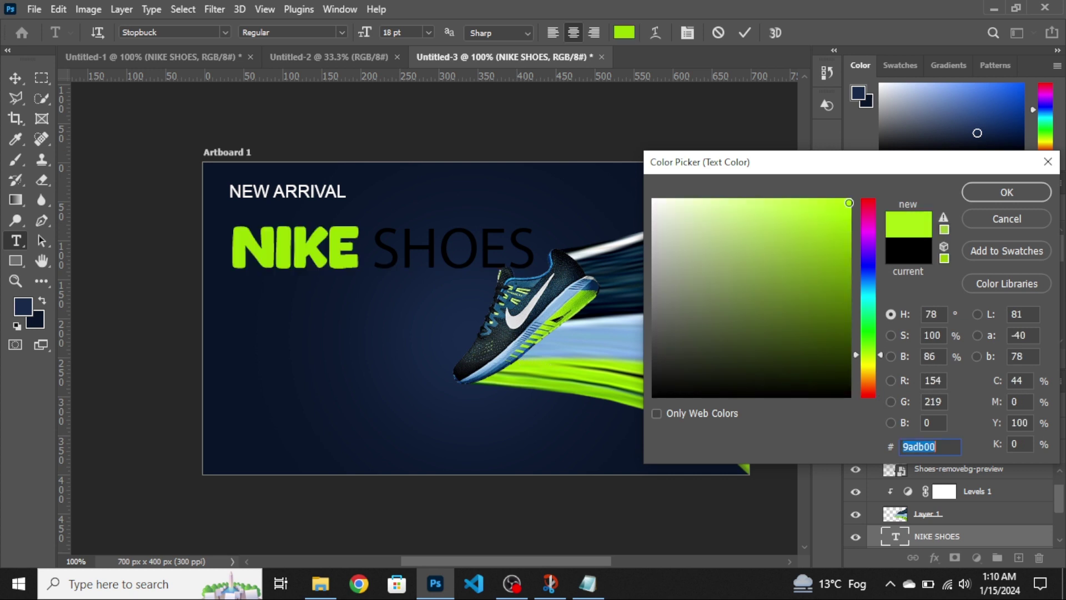
click(987, 194)
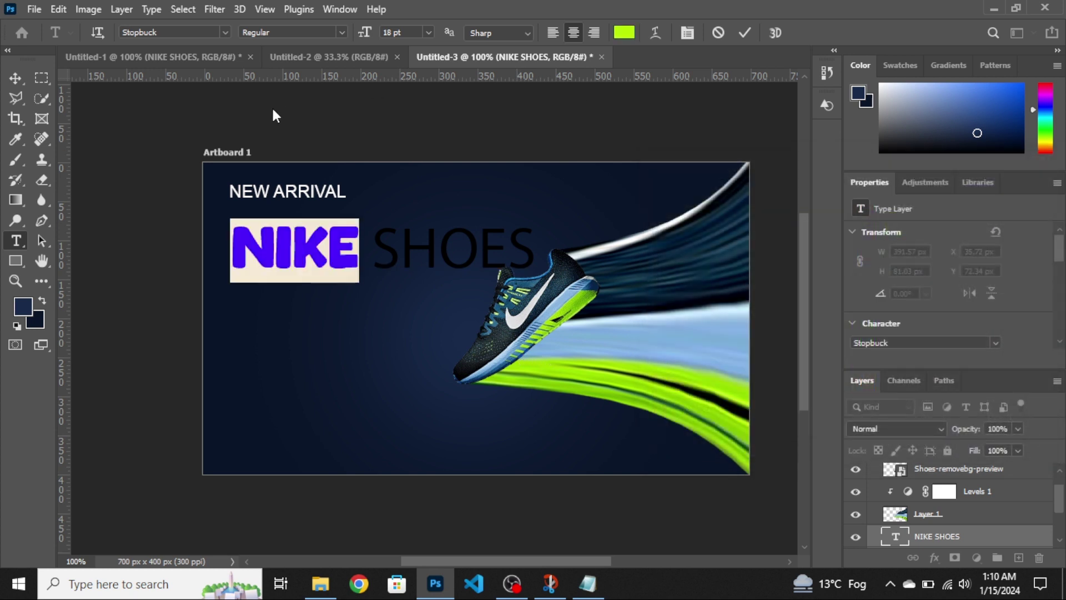
click(18, 82)
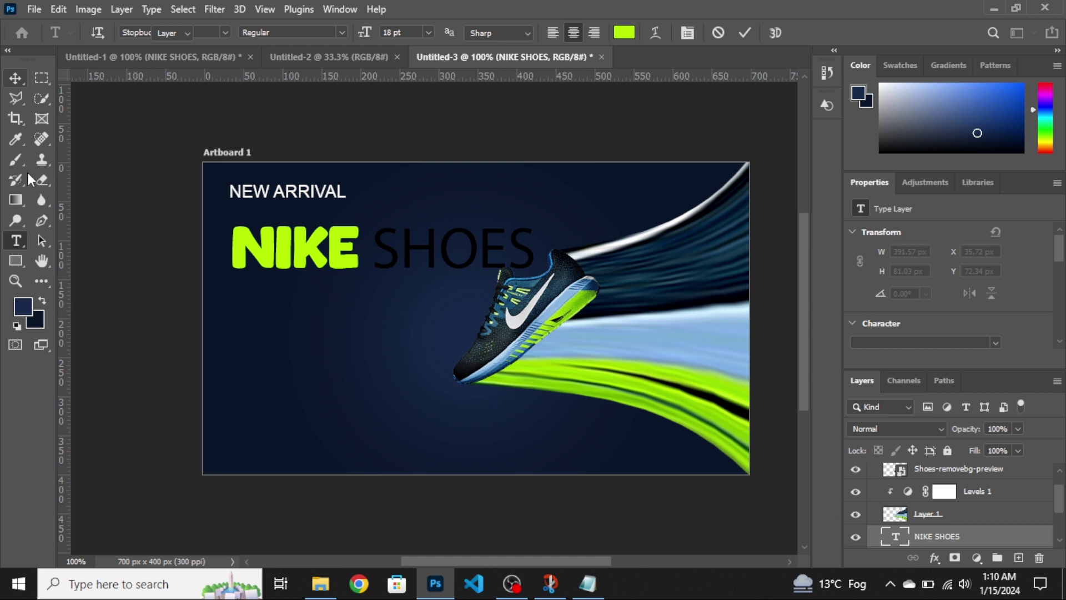
Make the word SHOES white and set it in Stopbuck.
right_click(18, 240)
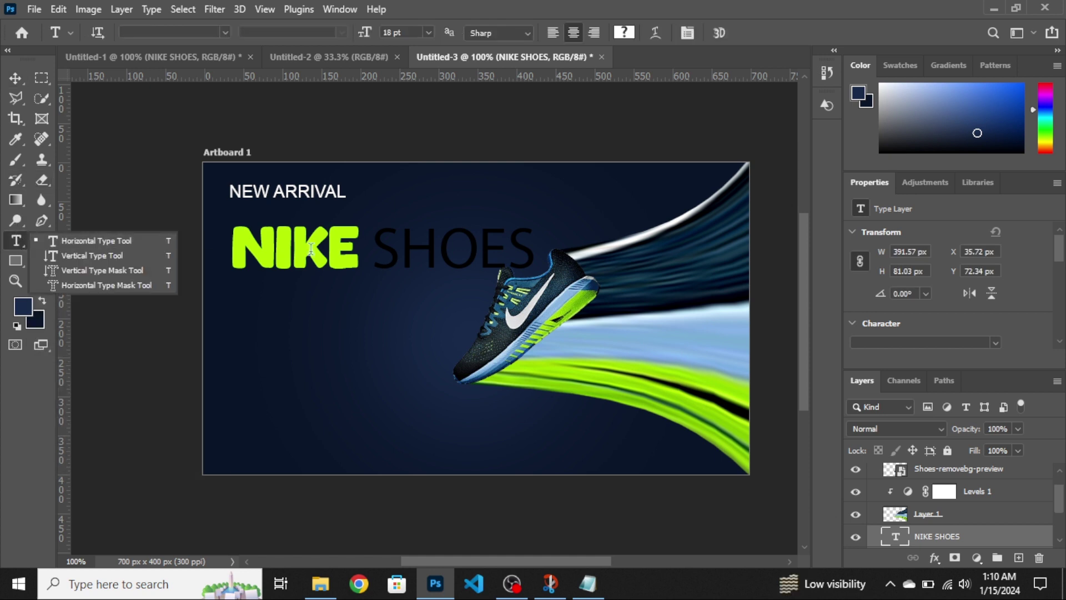
drag(535, 256, 371, 256)
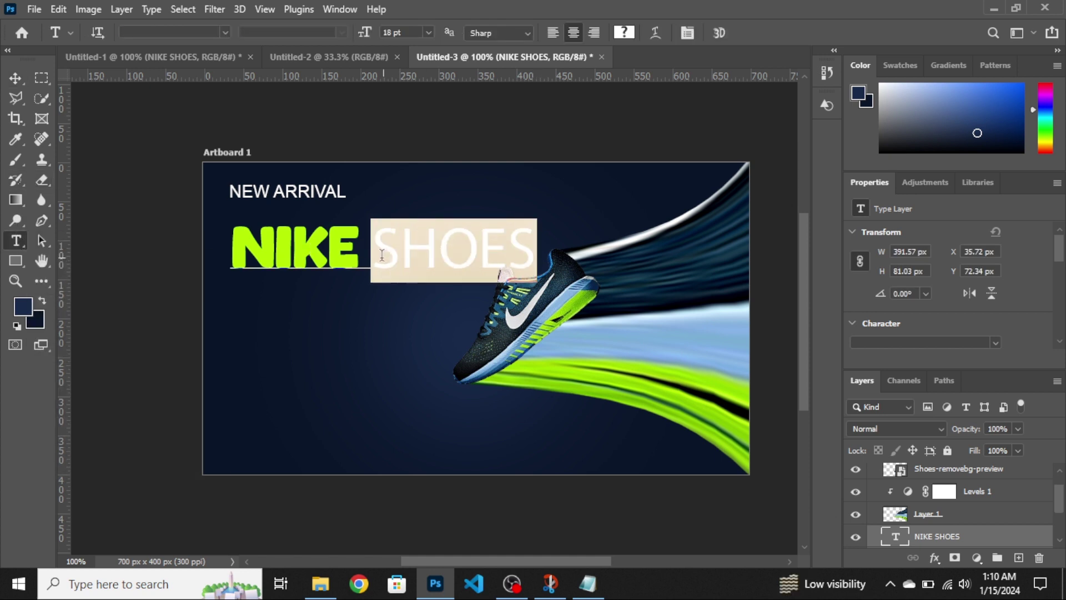
click(625, 33)
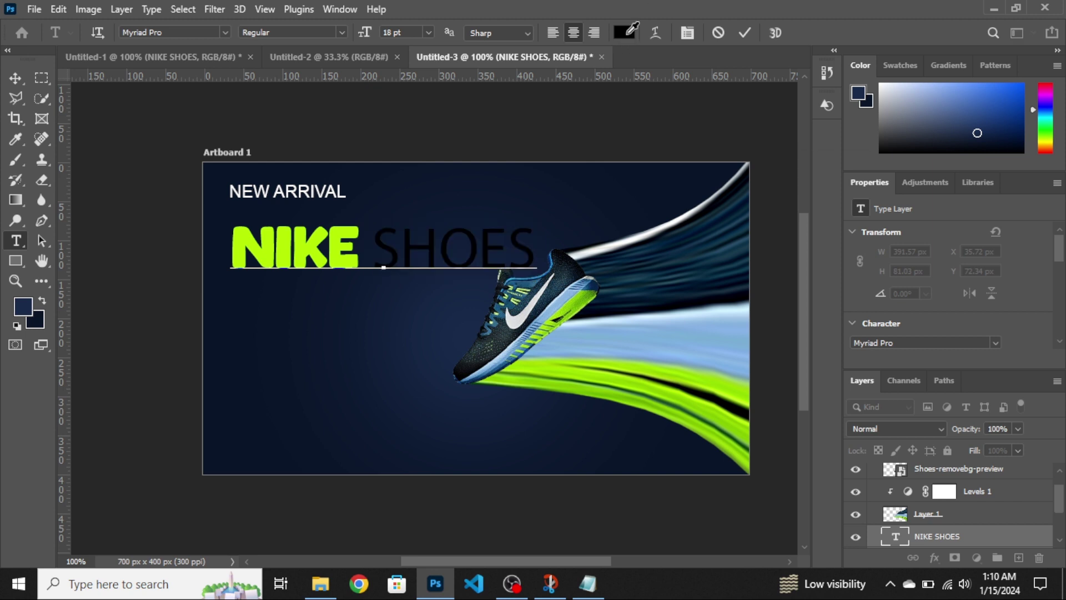
drag(720, 261, 626, 175)
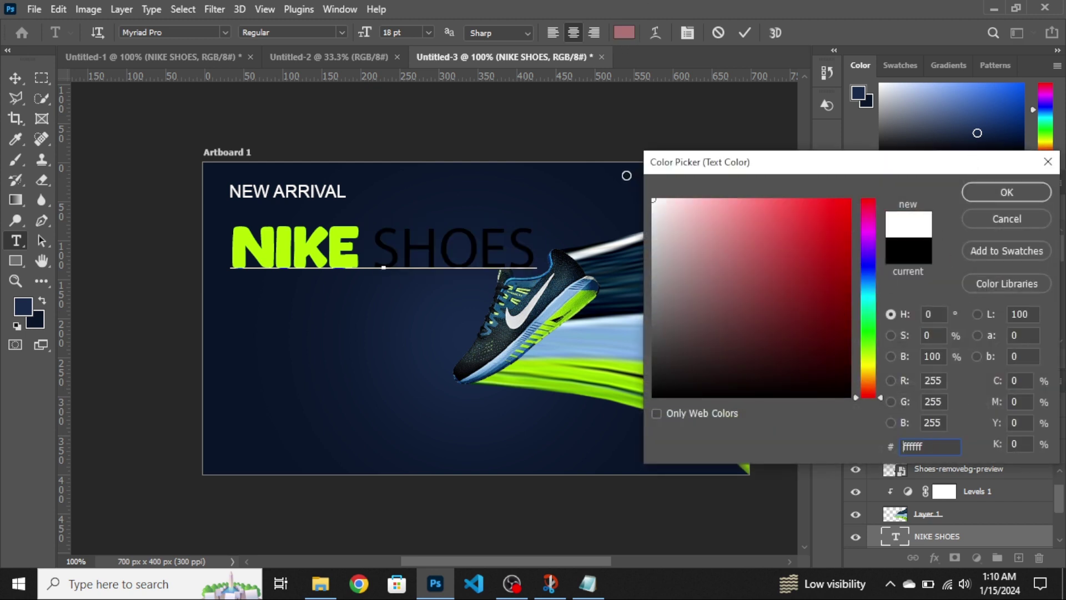
click(1003, 187)
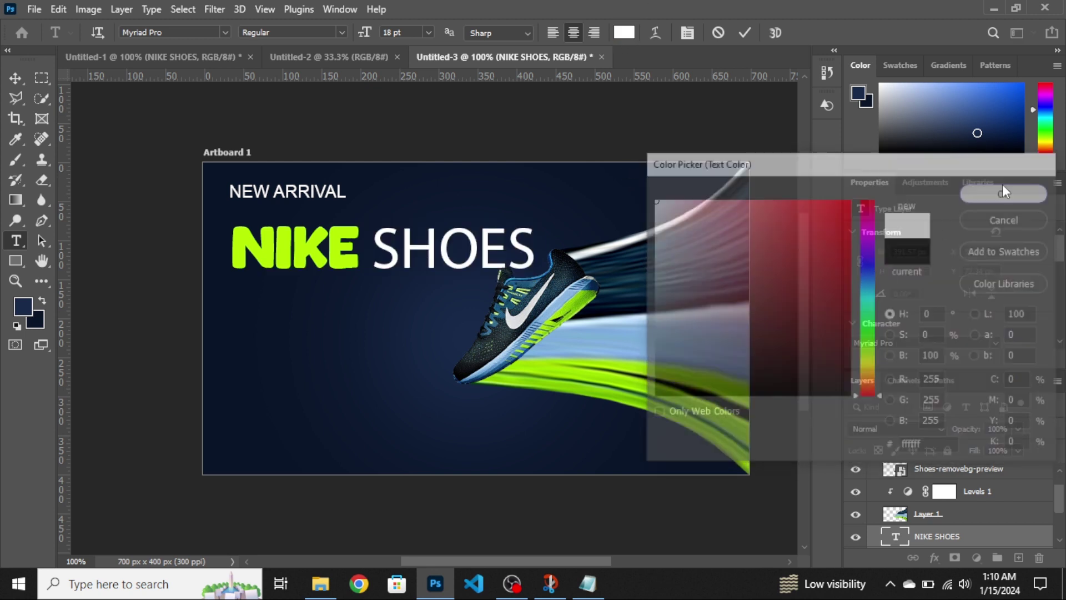
click(225, 32)
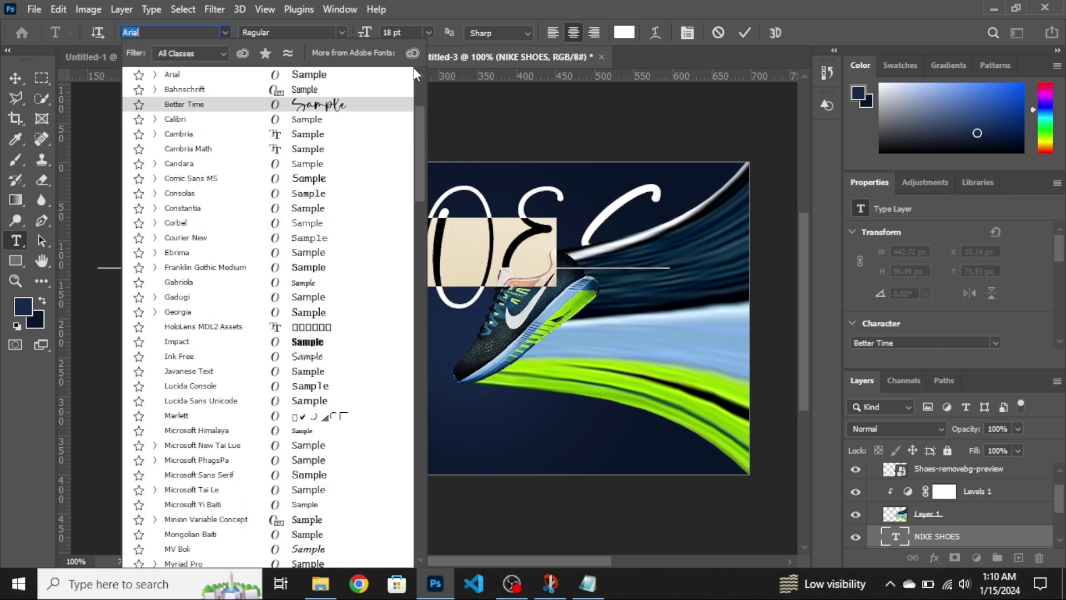
scroll(419, 81, up, 3)
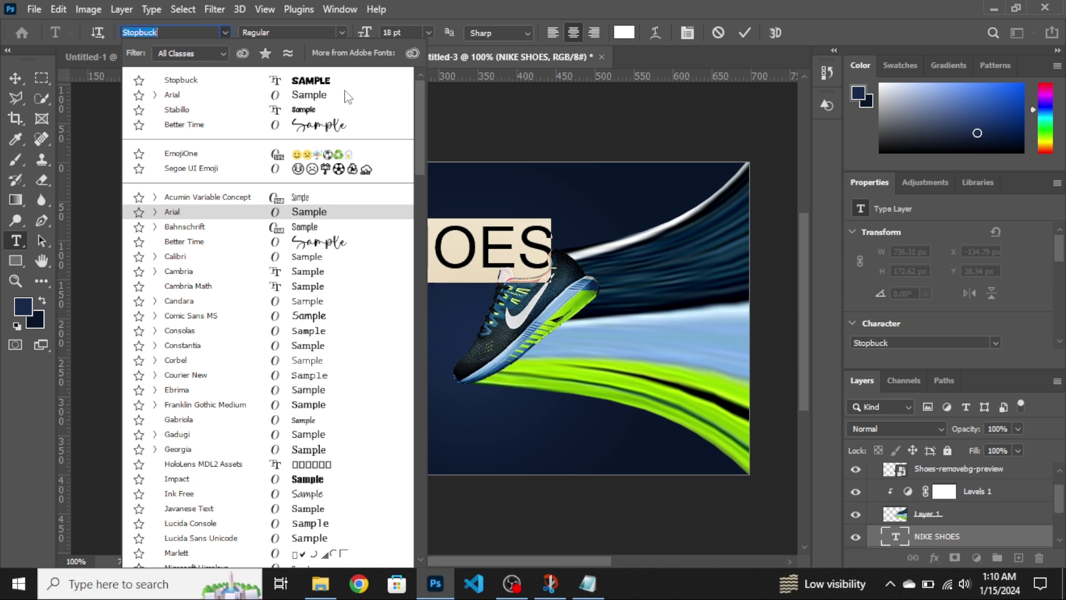
click(310, 84)
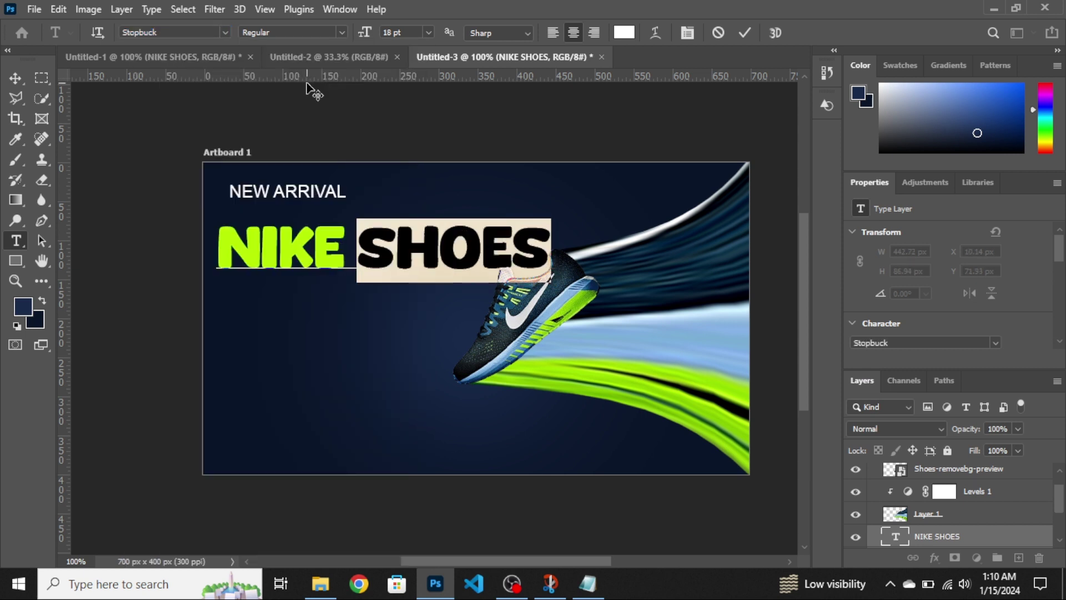
click(15, 78)
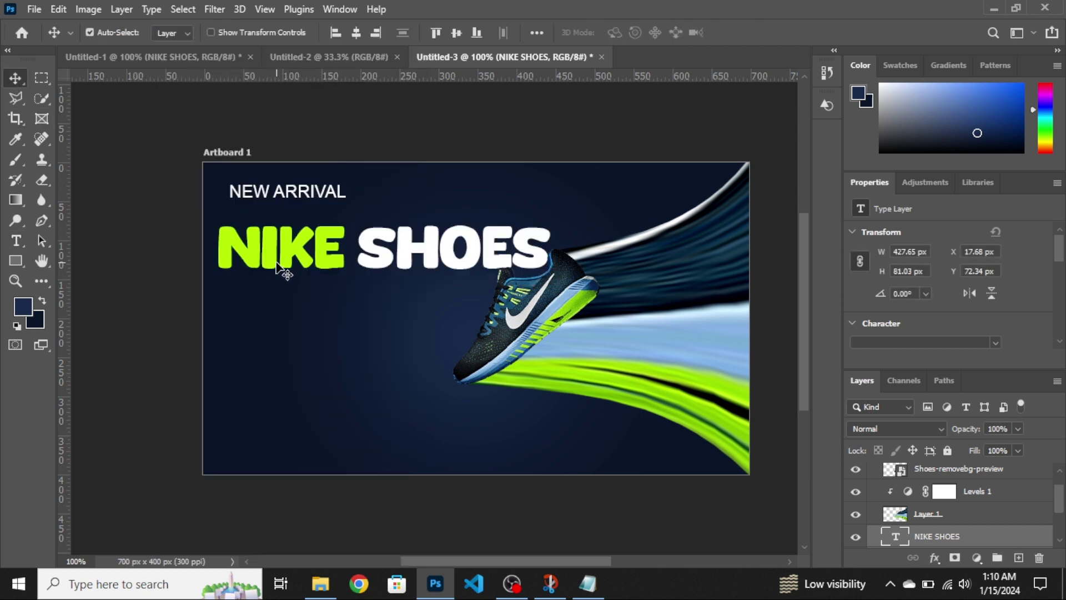
Move NIKE SHOES up under NEW ARRIVAL and nudge NEW ARRIVAL left and down to align.
drag(278, 254, 277, 237)
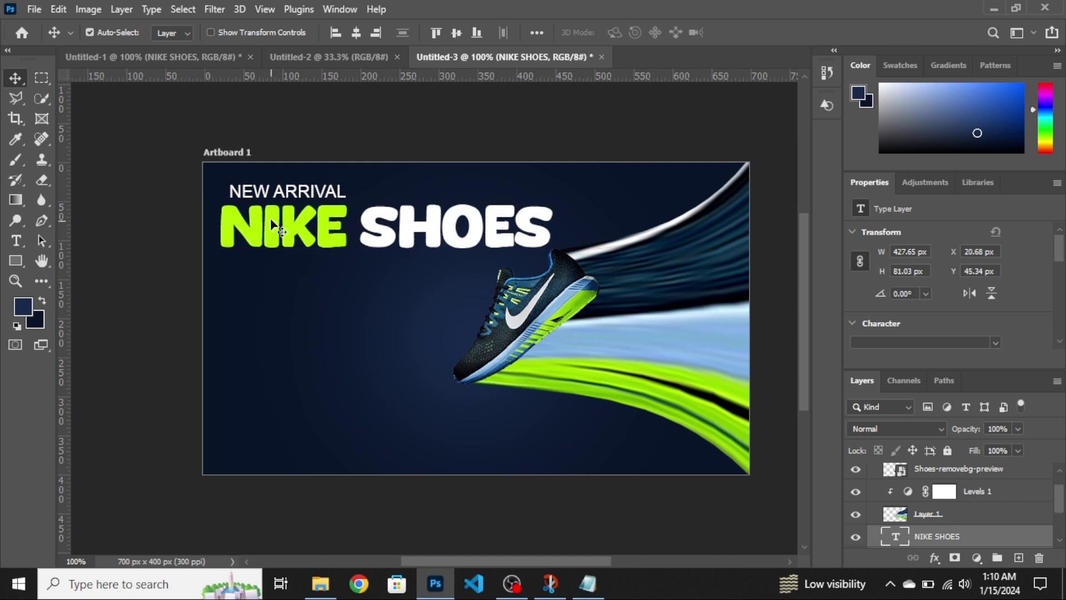
click(271, 192)
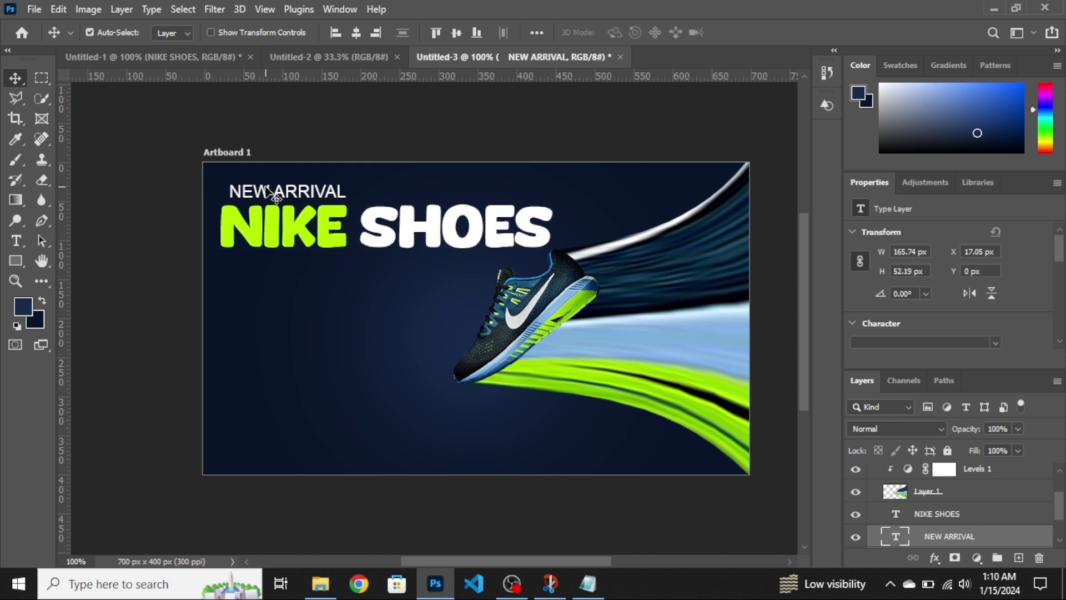
key(Left)
key(Left)
key(Left)
key(Left)
key(Left)
key(Left)
key(Left)
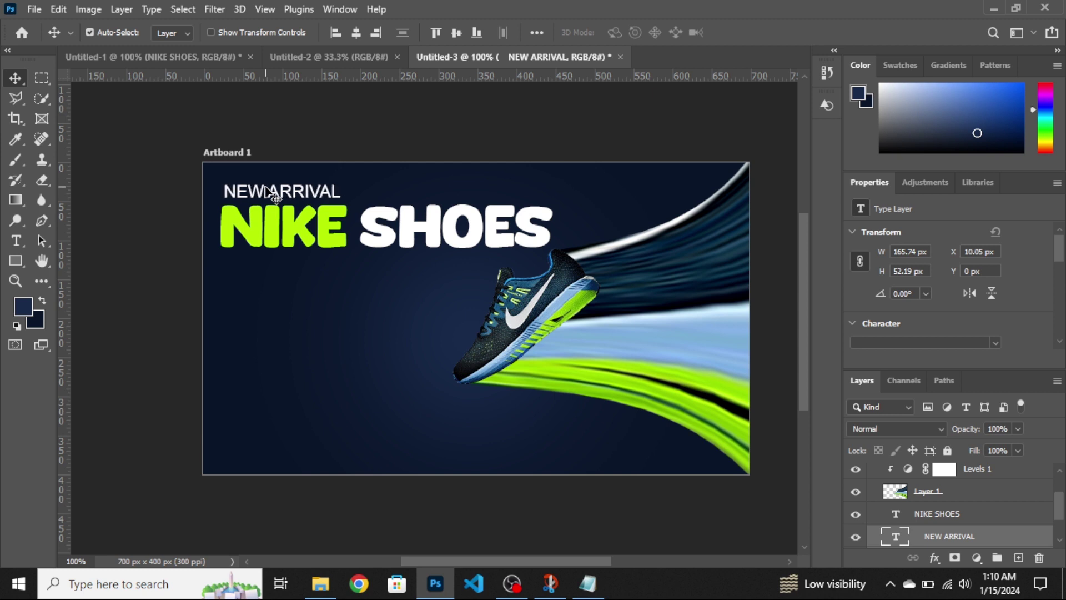
key(Down)
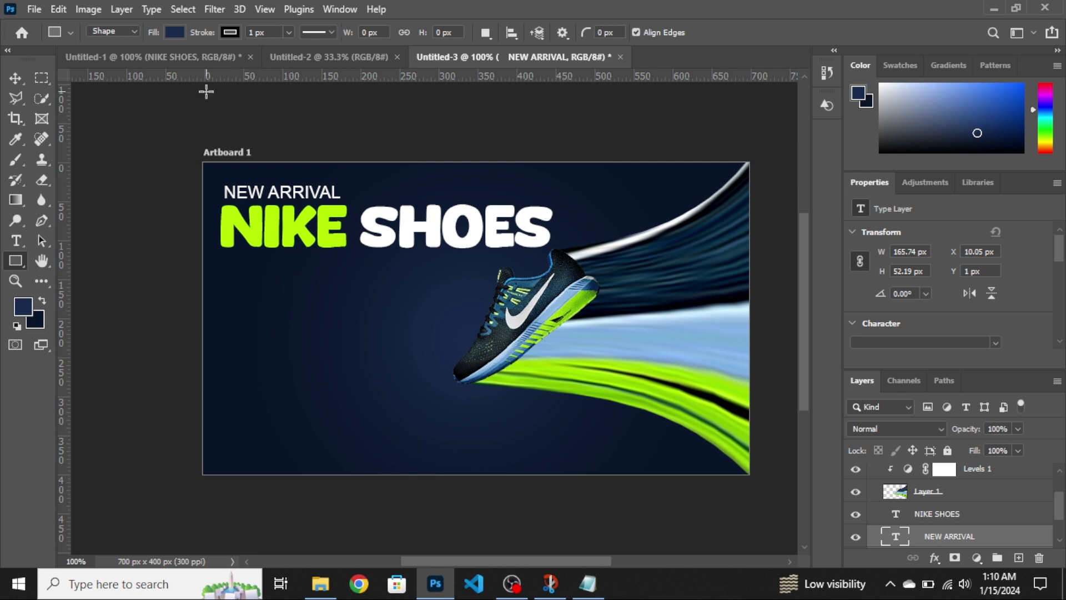
Draw a 202 × 60 px rectangle below the heading, filled with the NIKE lime green.
click(202, 58)
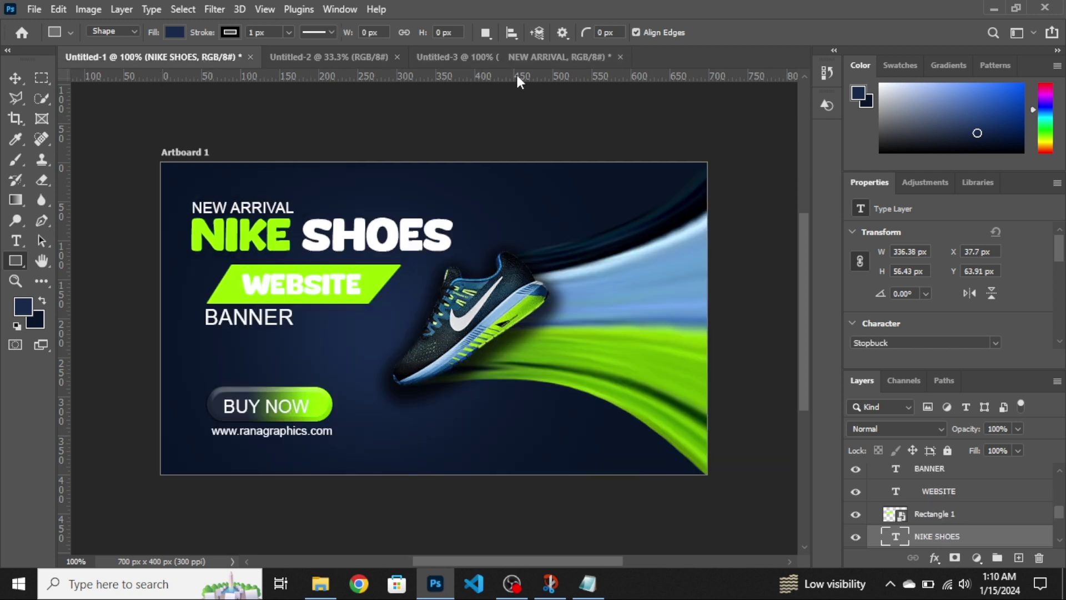
click(511, 56)
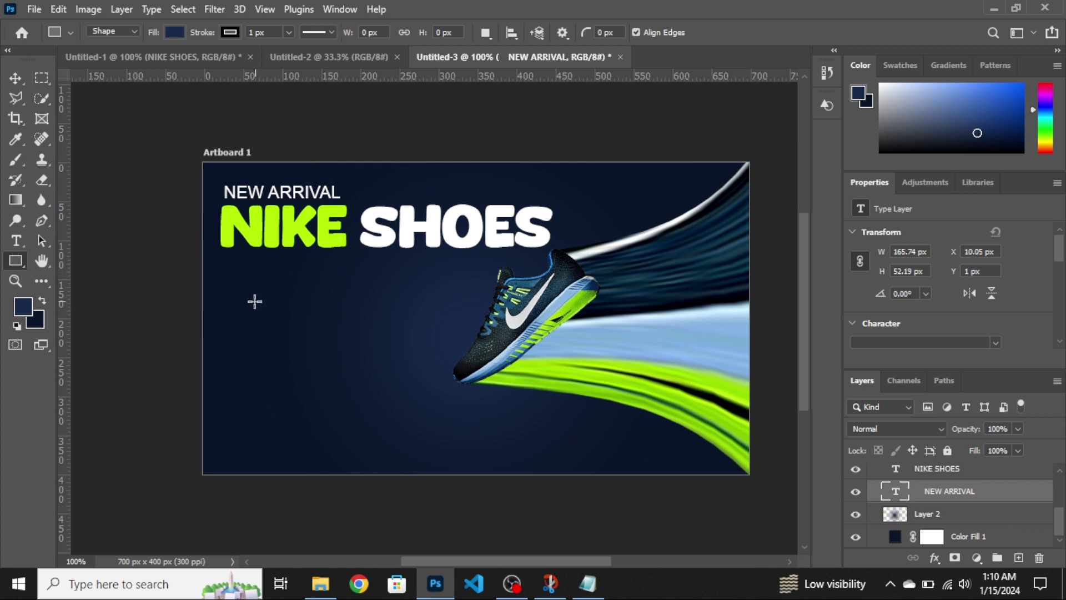
drag(250, 304, 409, 349)
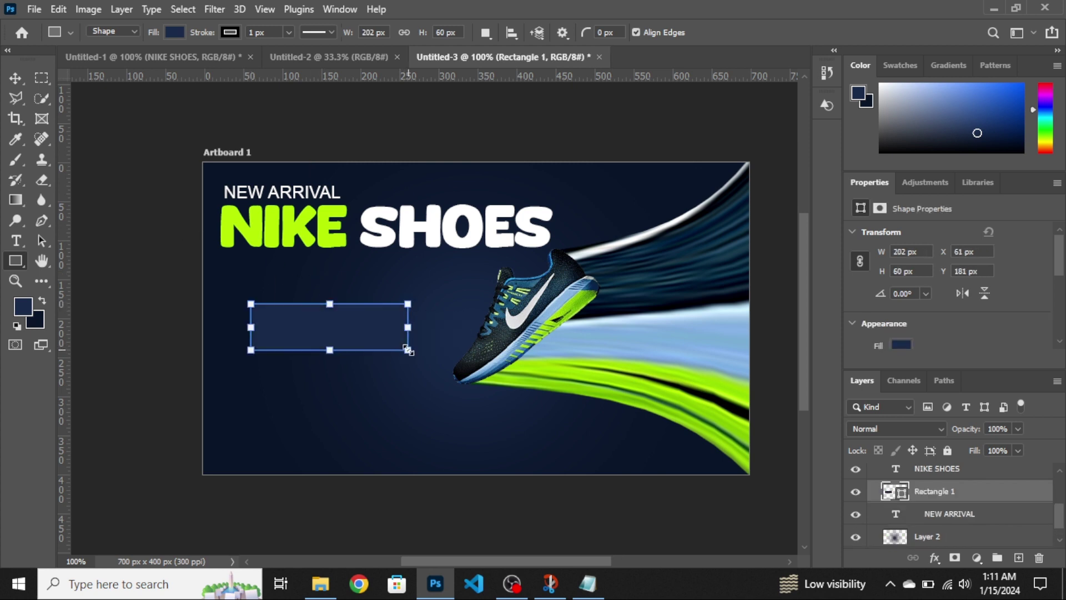
click(29, 311)
click(273, 223)
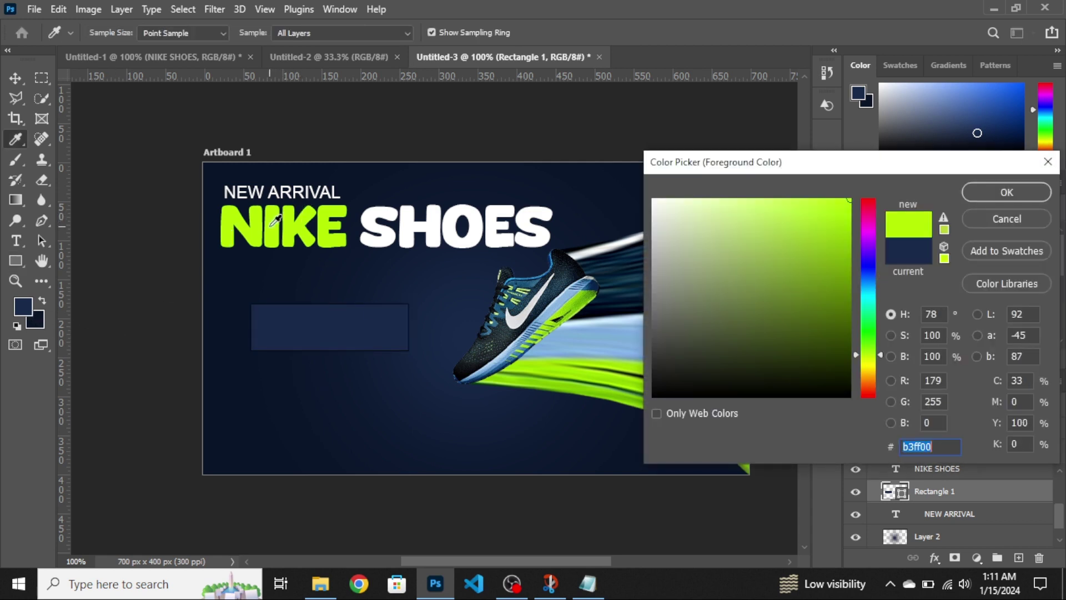
click(1006, 192)
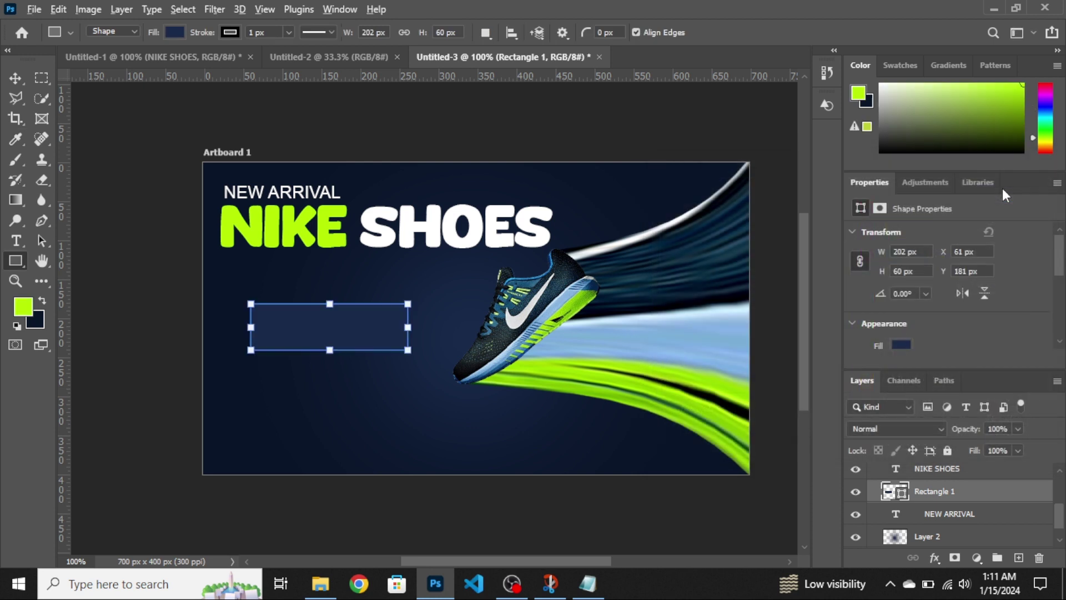
key(Return)
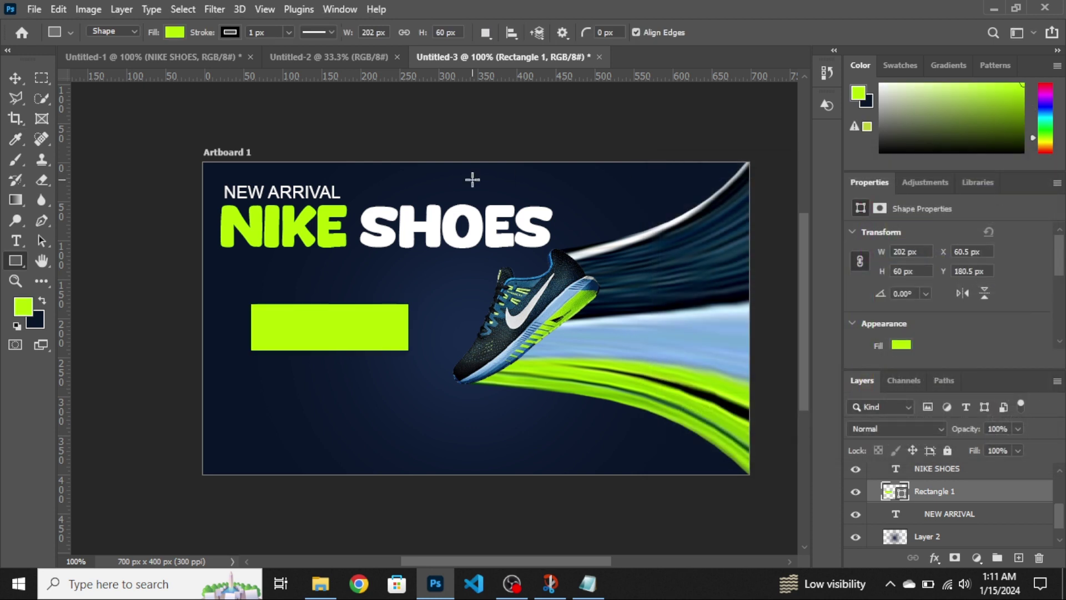
click(14, 96)
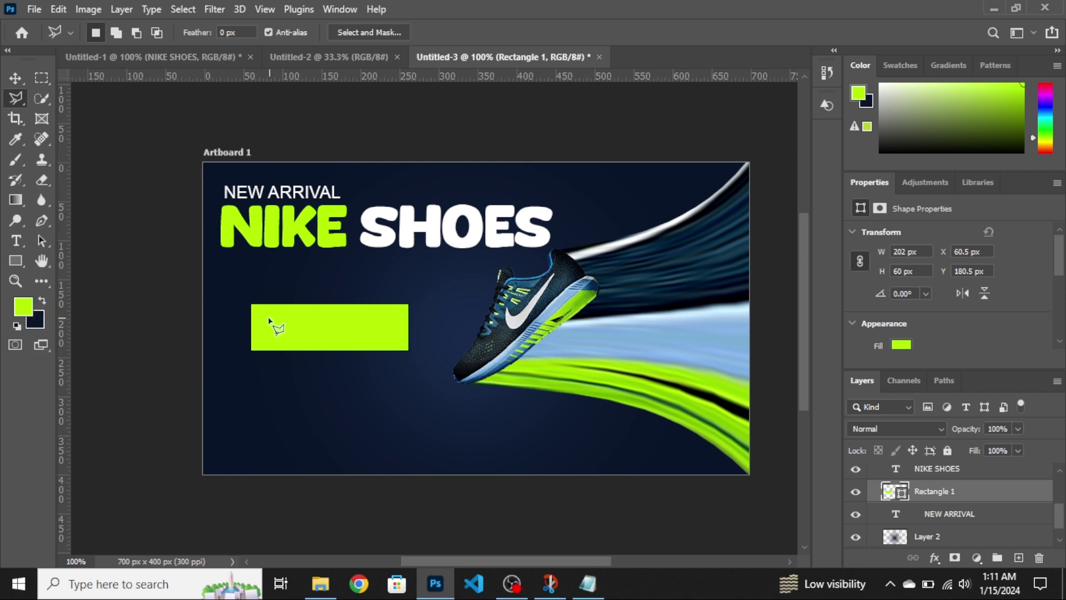
Mask a triangle off the rectangle's left end and convert the layer to a smart object.
click(251, 351)
click(285, 288)
click(237, 289)
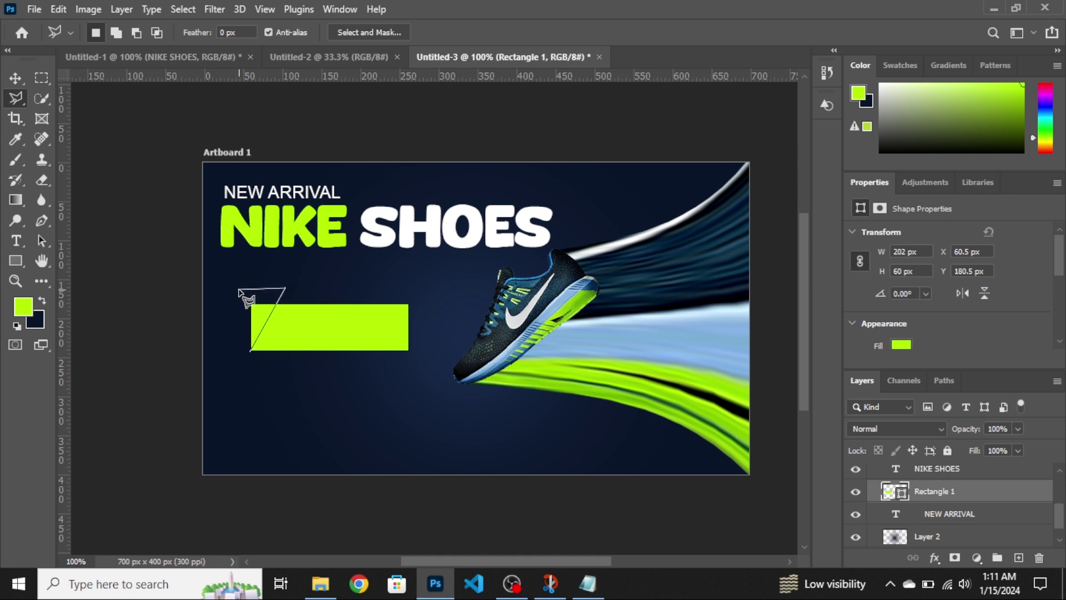
click(251, 351)
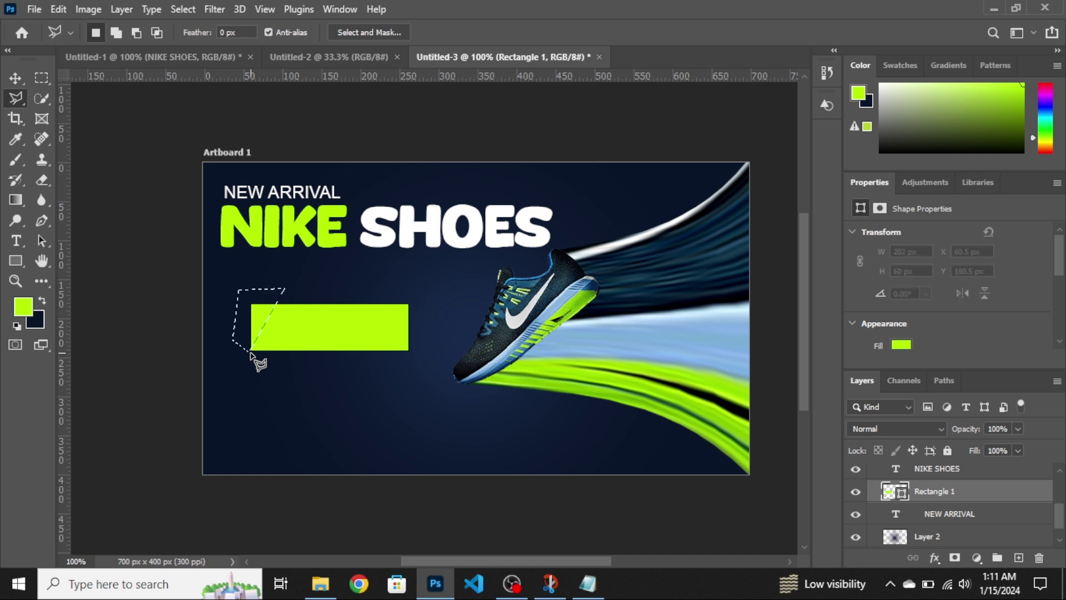
click(956, 557)
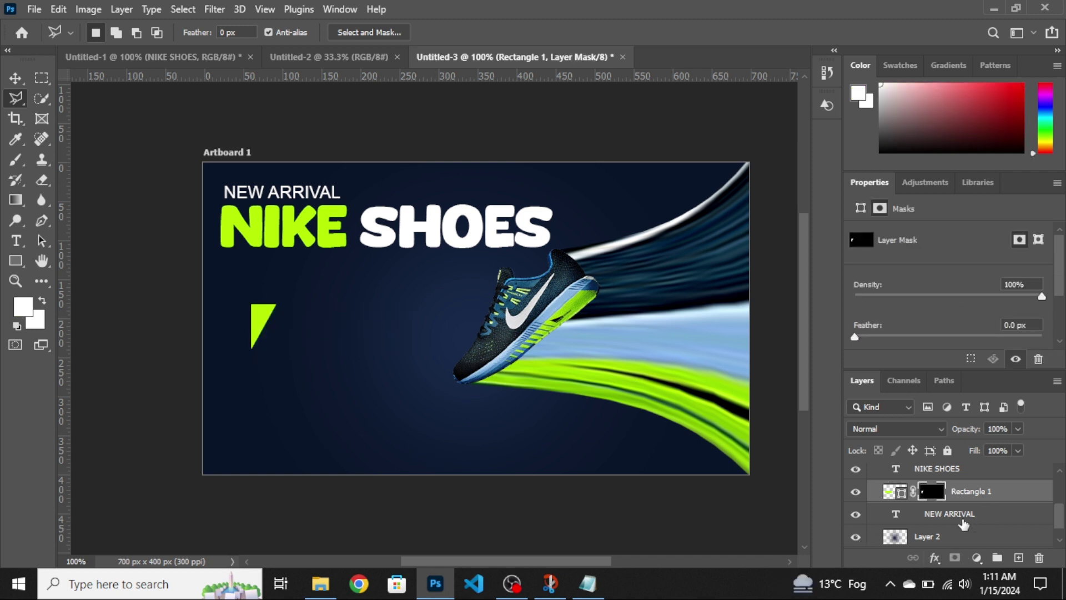
key(ctrl+z)
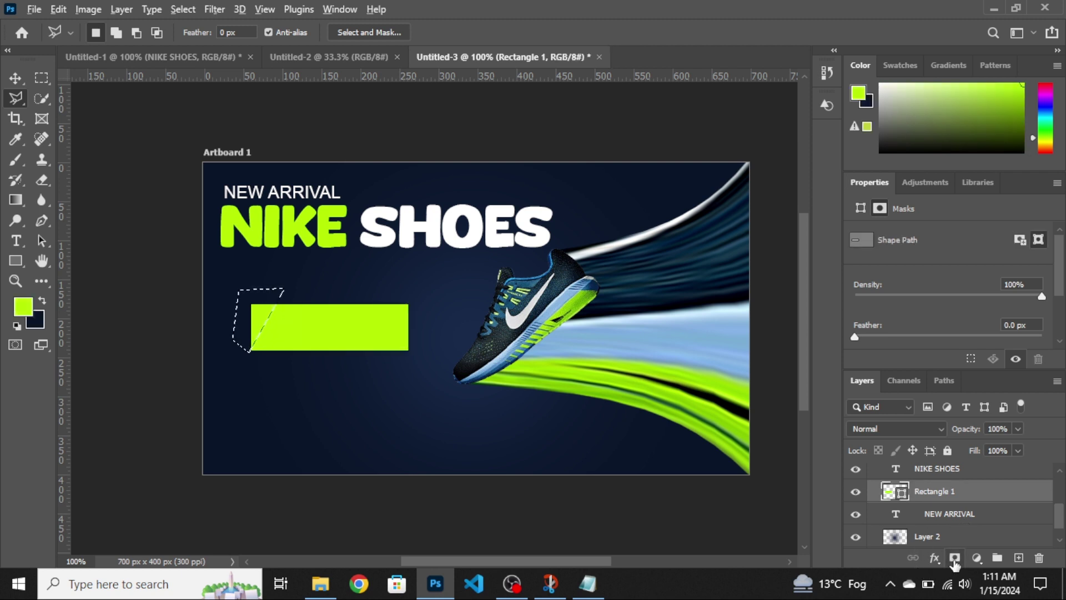
click(955, 559)
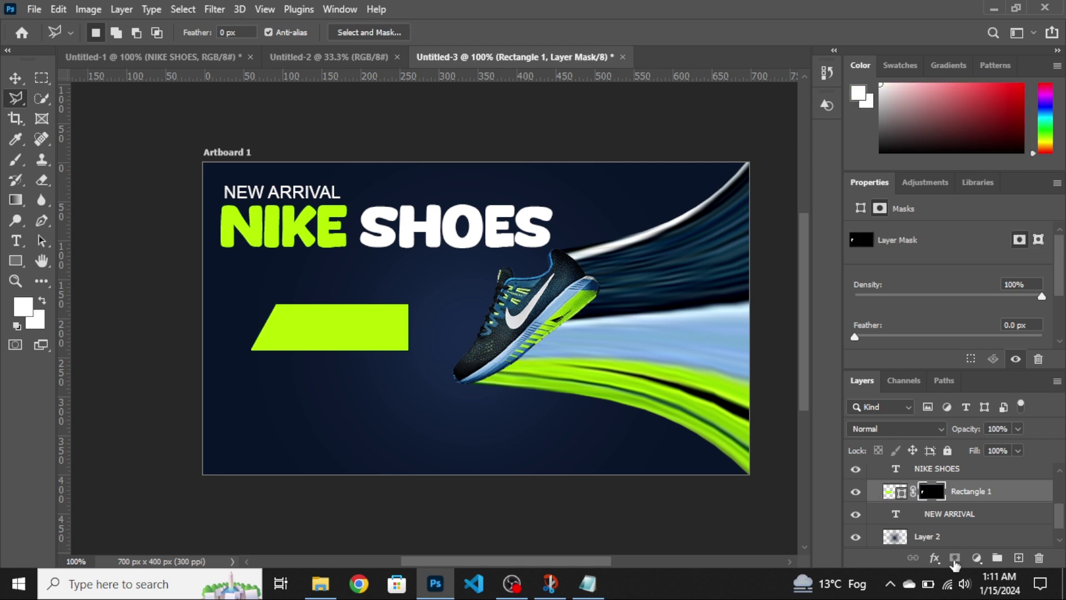
right_click(971, 488)
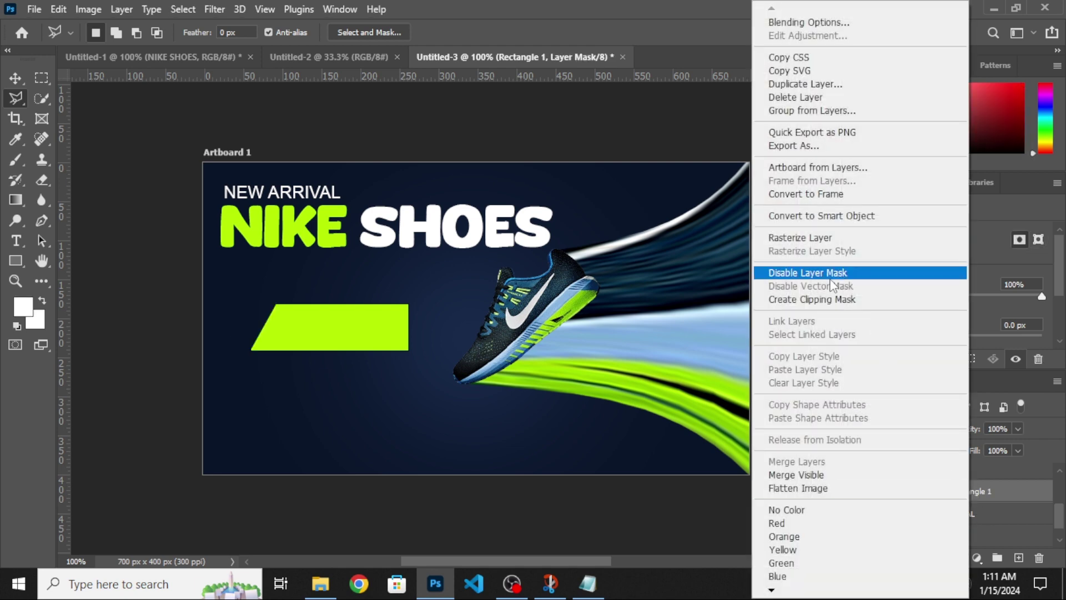
click(827, 215)
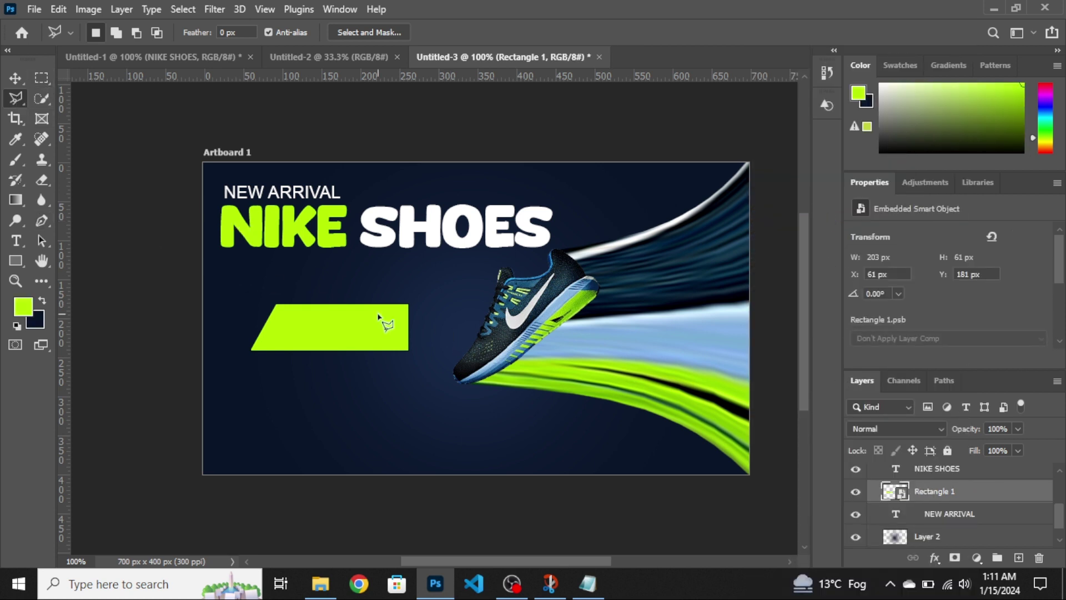
Mask off the right-end corner to complete the parallelogram and convert it to a smart object.
click(409, 305)
click(374, 354)
click(417, 367)
click(431, 350)
click(409, 306)
alt+click(955, 557)
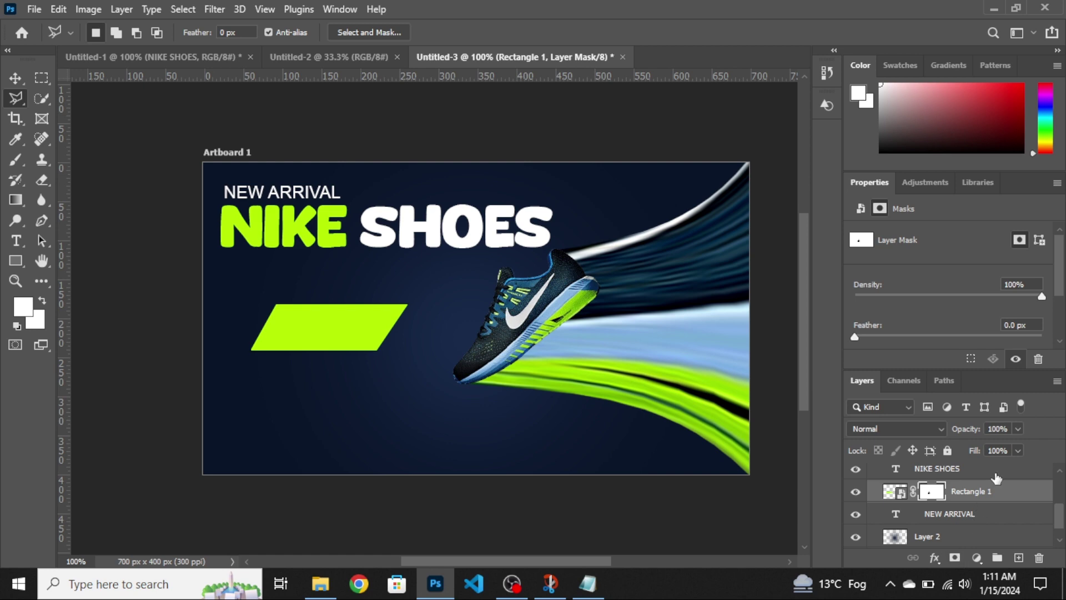
right_click(995, 496)
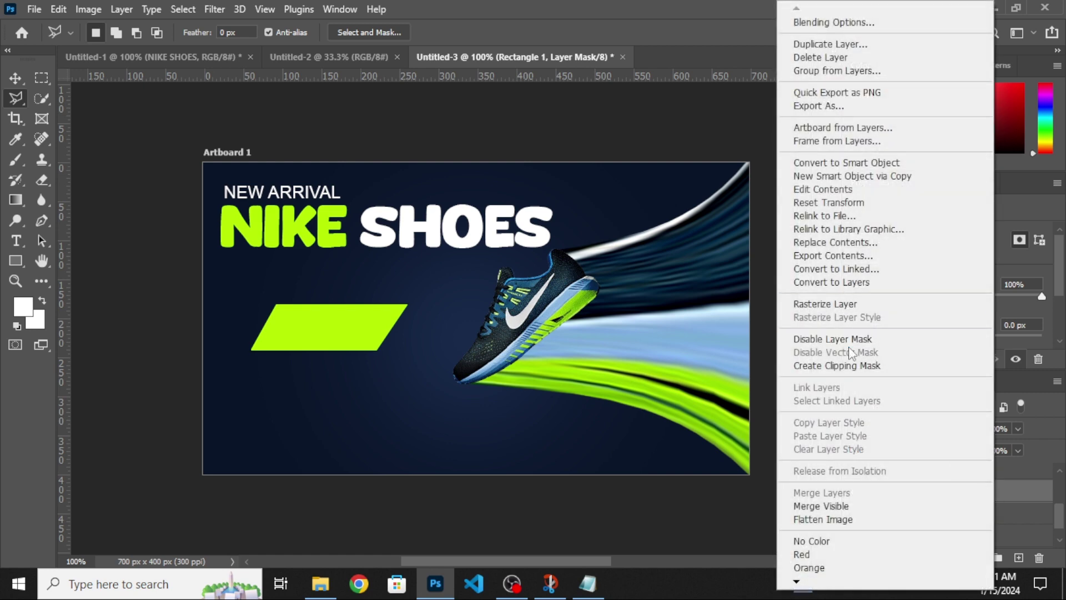
click(829, 162)
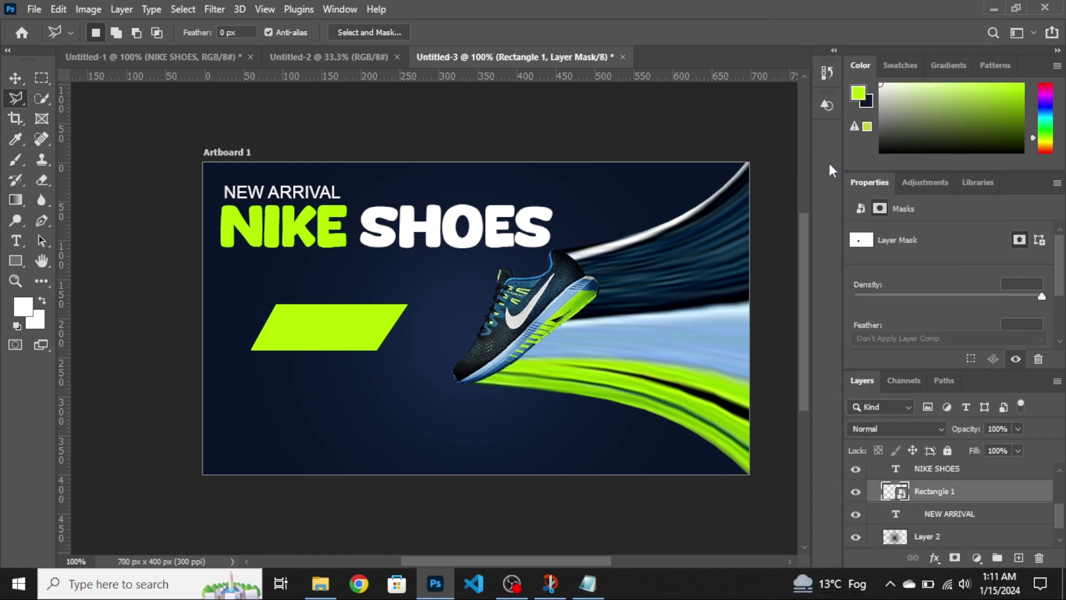
key(ctrl+t)
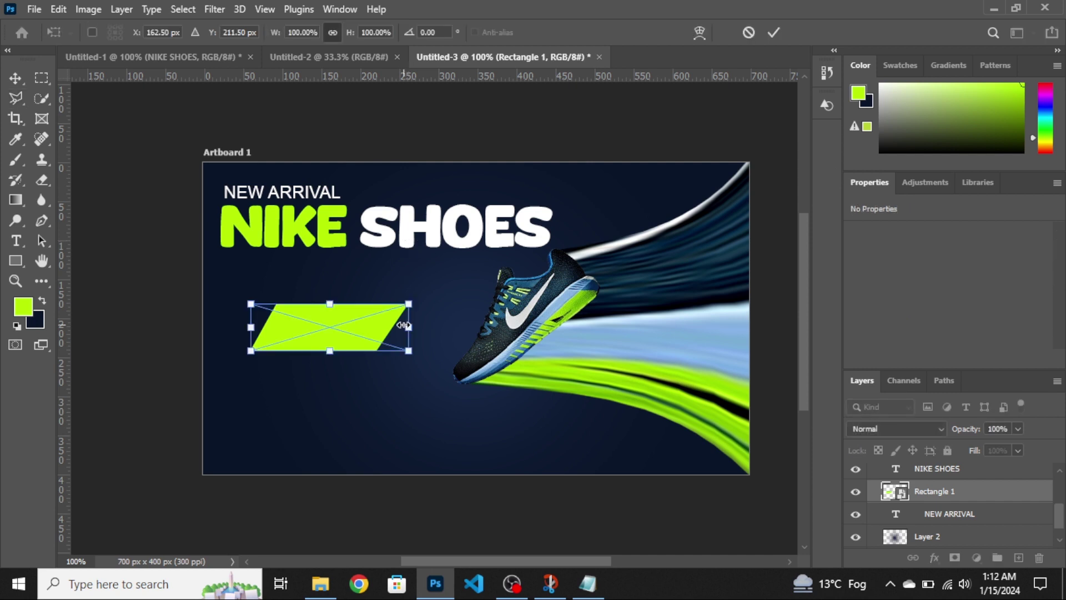
drag(408, 327, 452, 328)
key(Return)
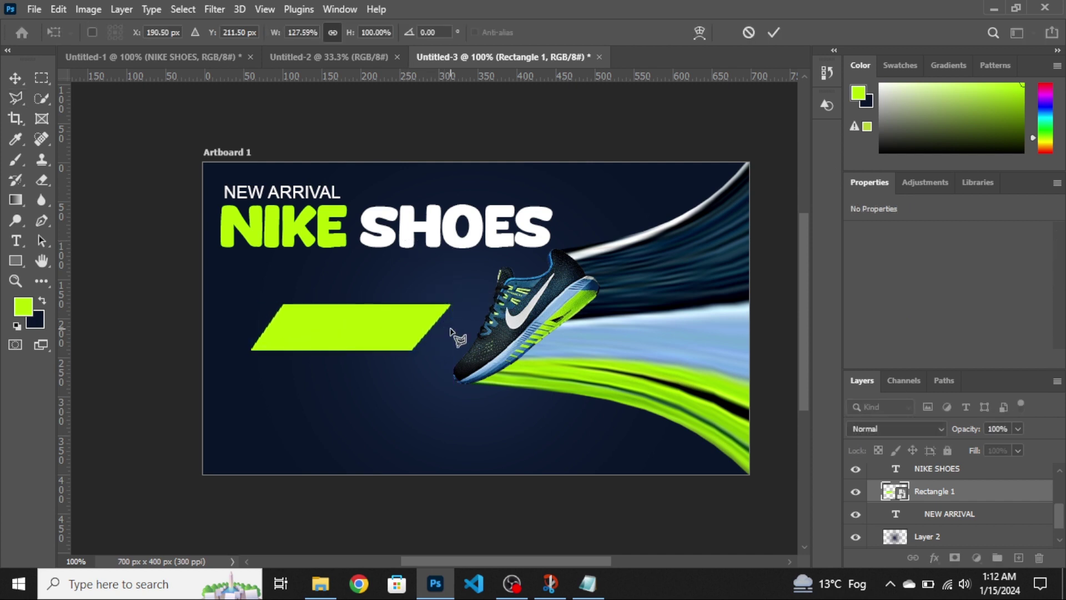
key(l)
key(v)
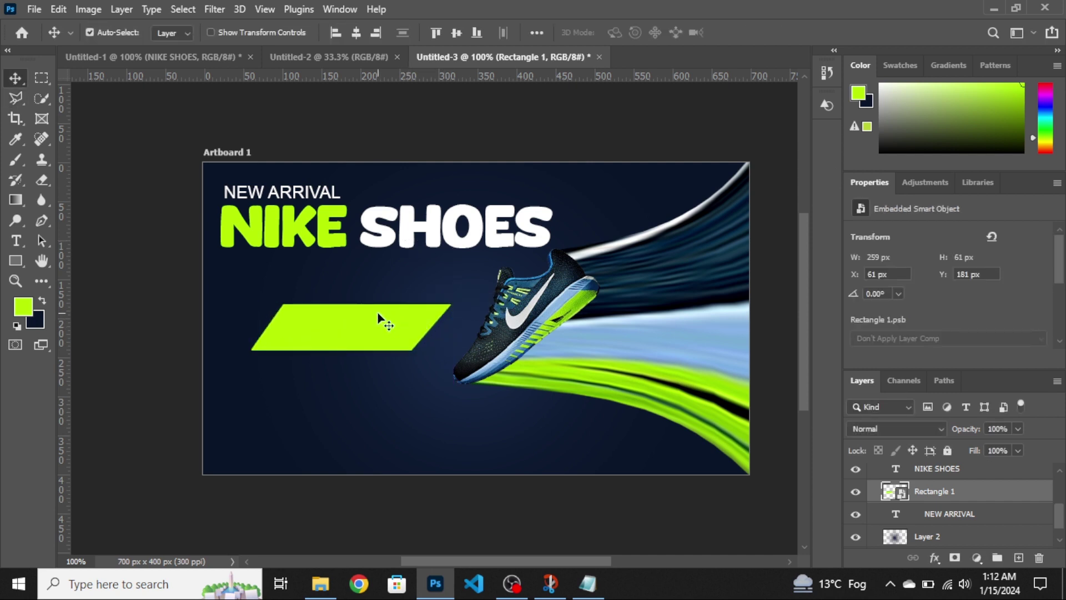
drag(353, 327, 347, 291)
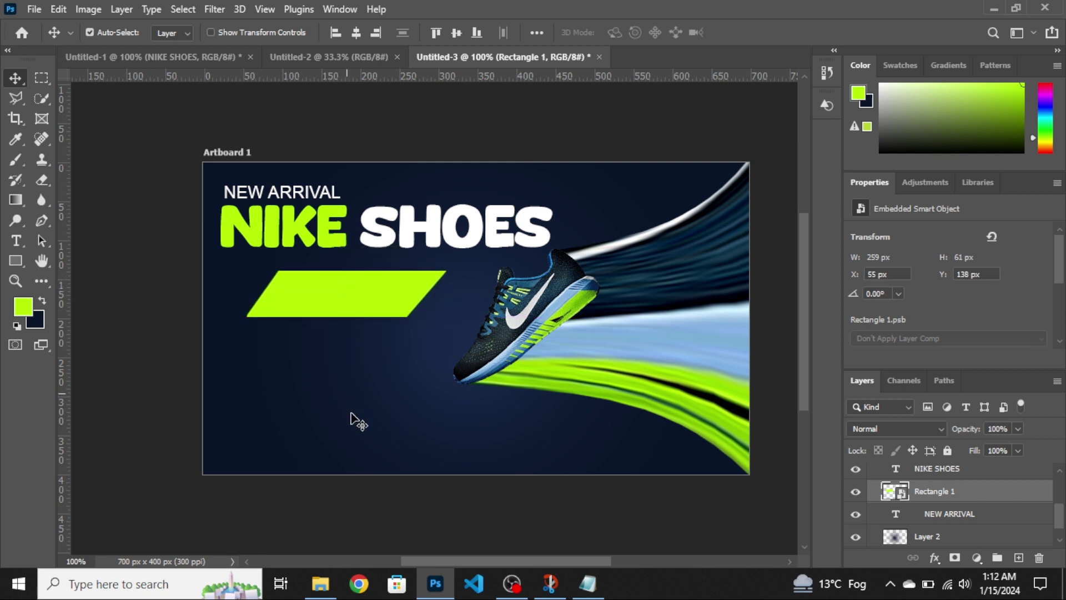
click(585, 586)
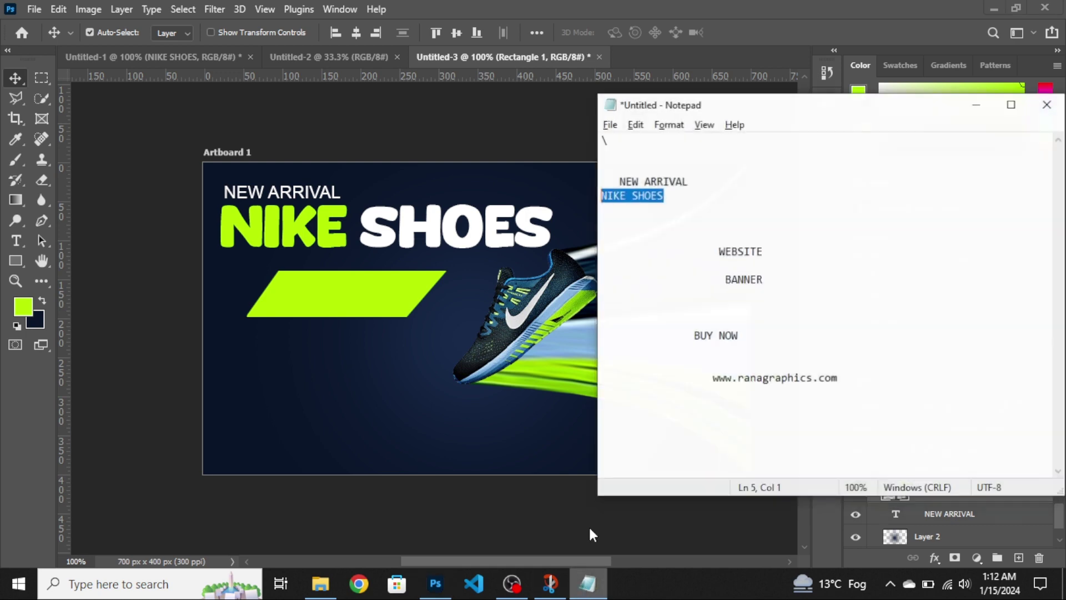
drag(771, 247, 717, 239)
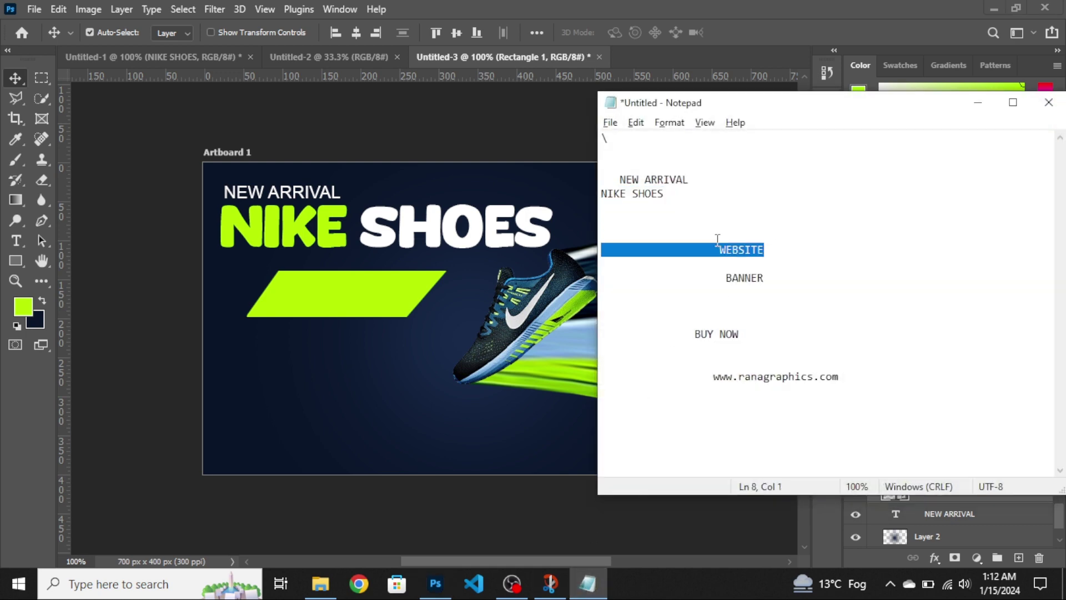
key(alt+Tab)
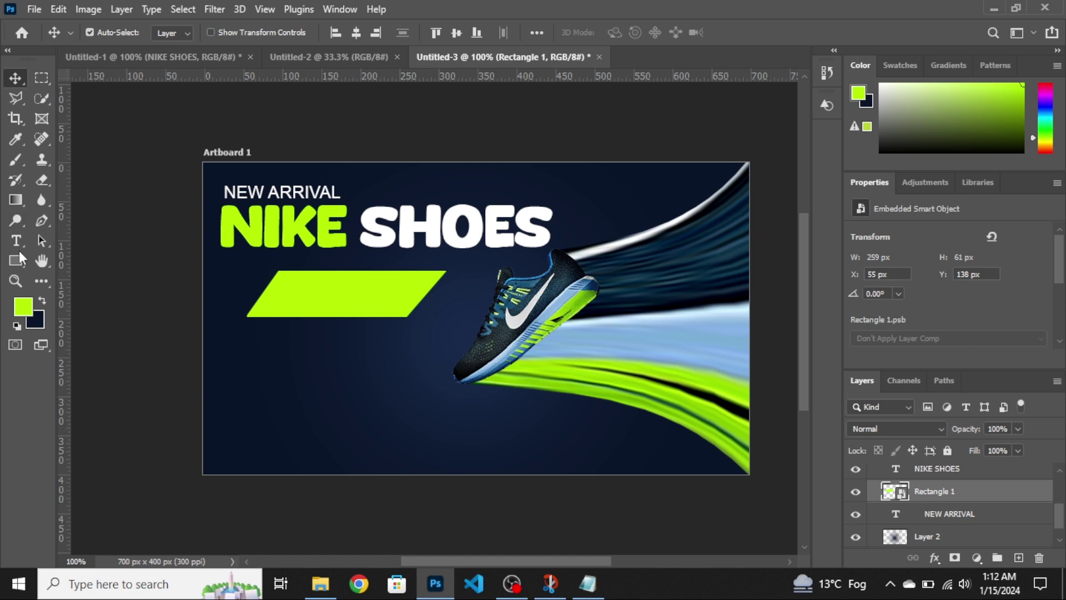
Paste WEBSITE as a new text layer below the green shape and colour it white (#ffffff).
click(15, 241)
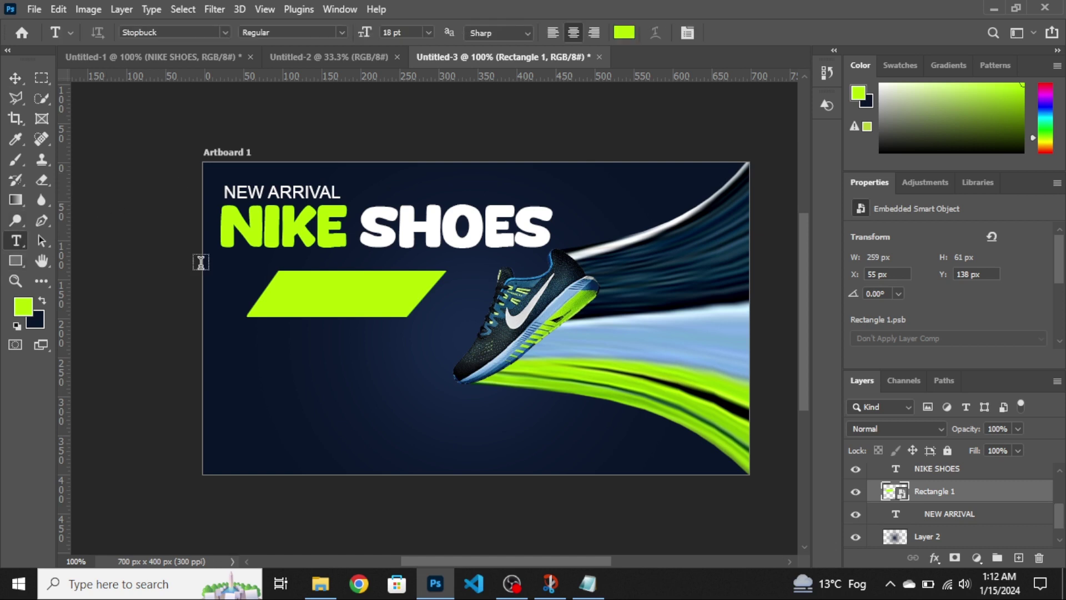
click(326, 291)
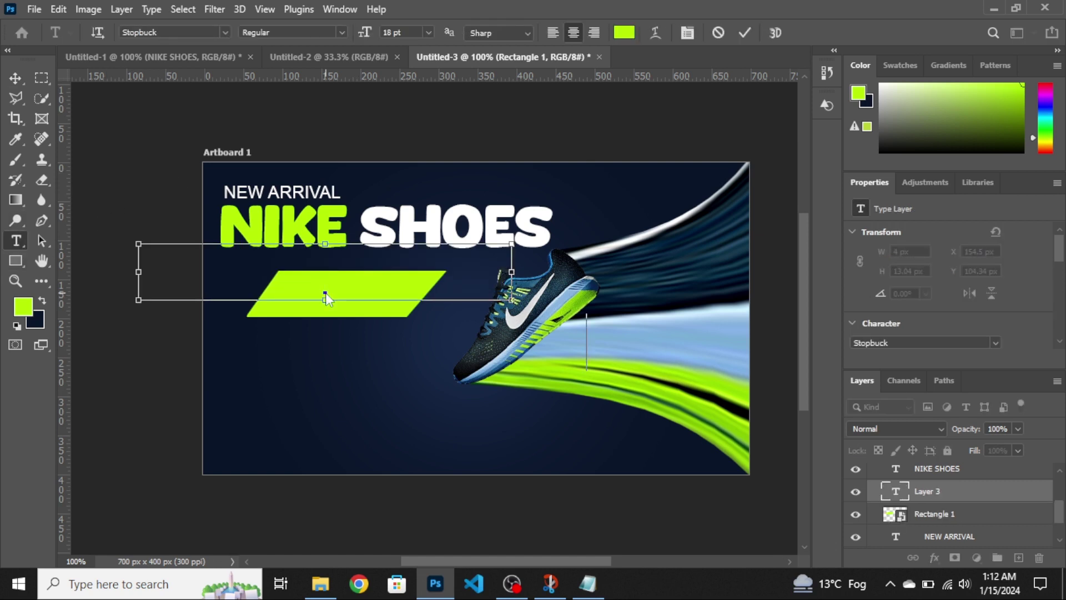
key(ctrl+v)
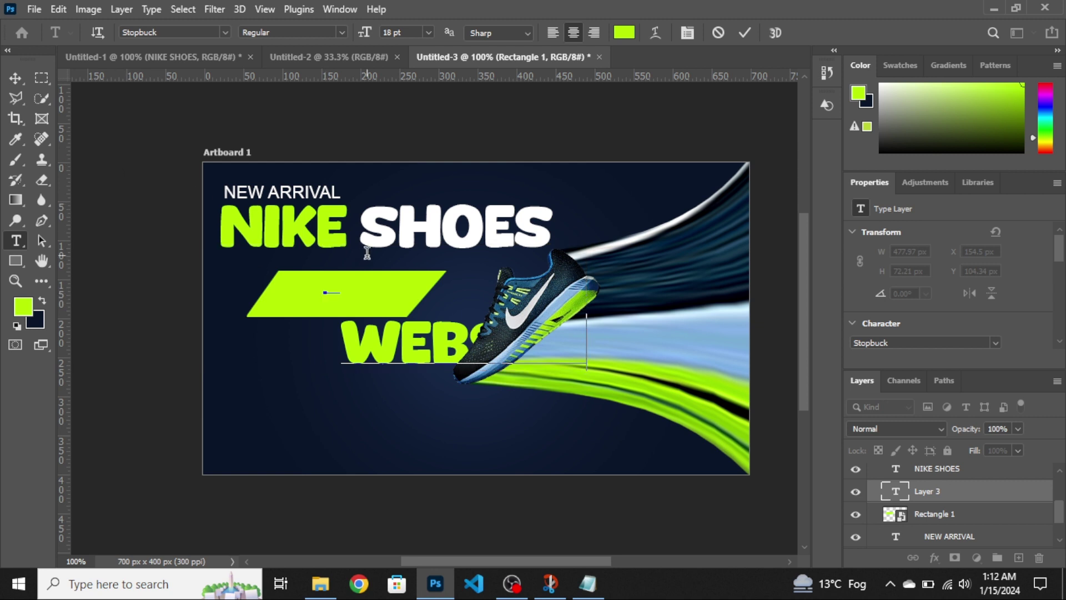
drag(588, 330, 311, 341)
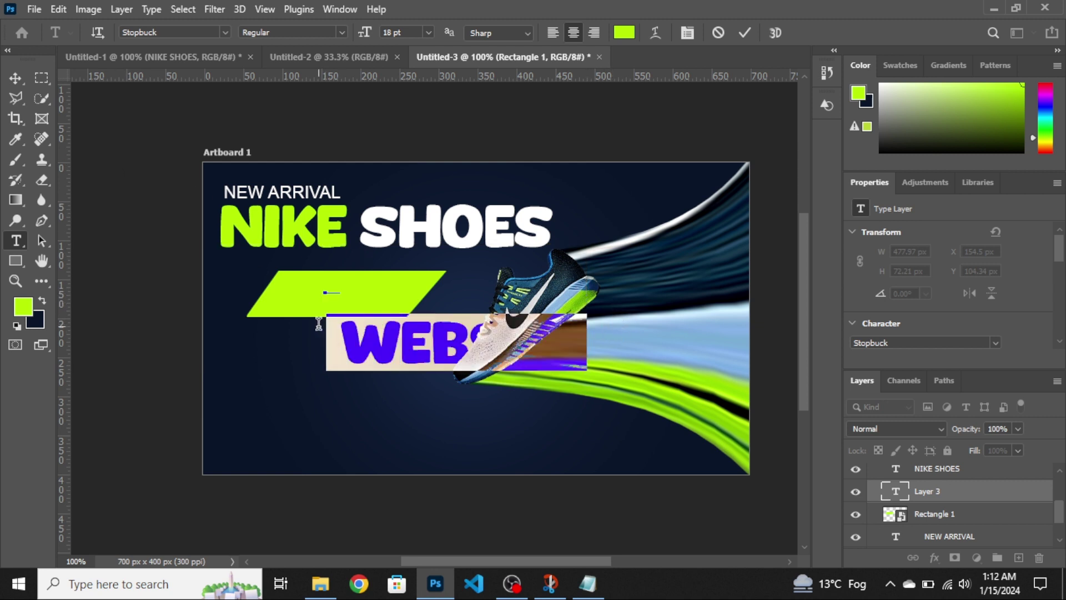
click(626, 31)
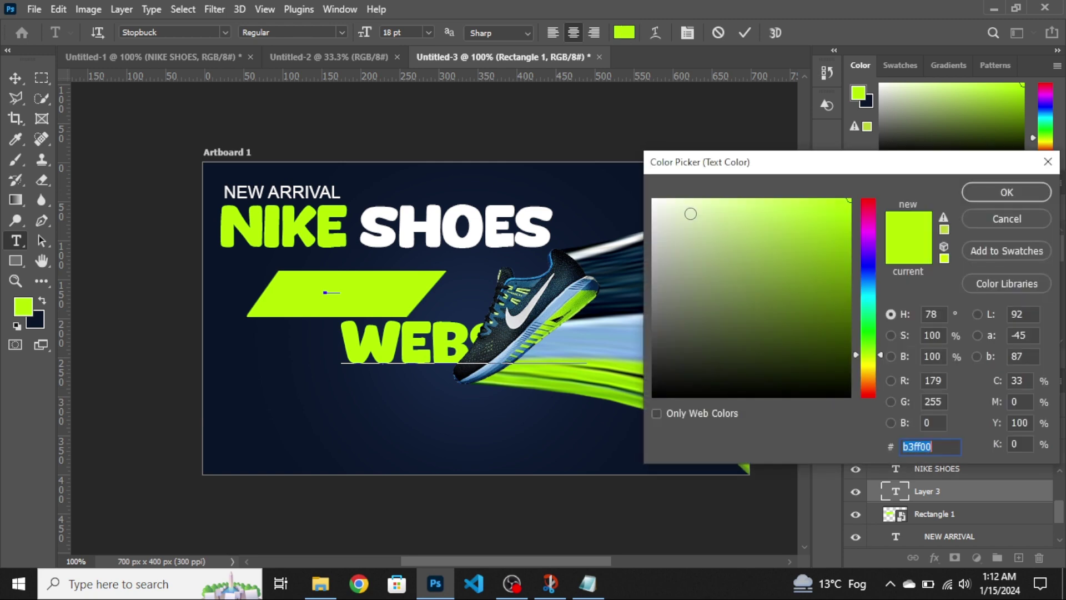
text(ffffff)
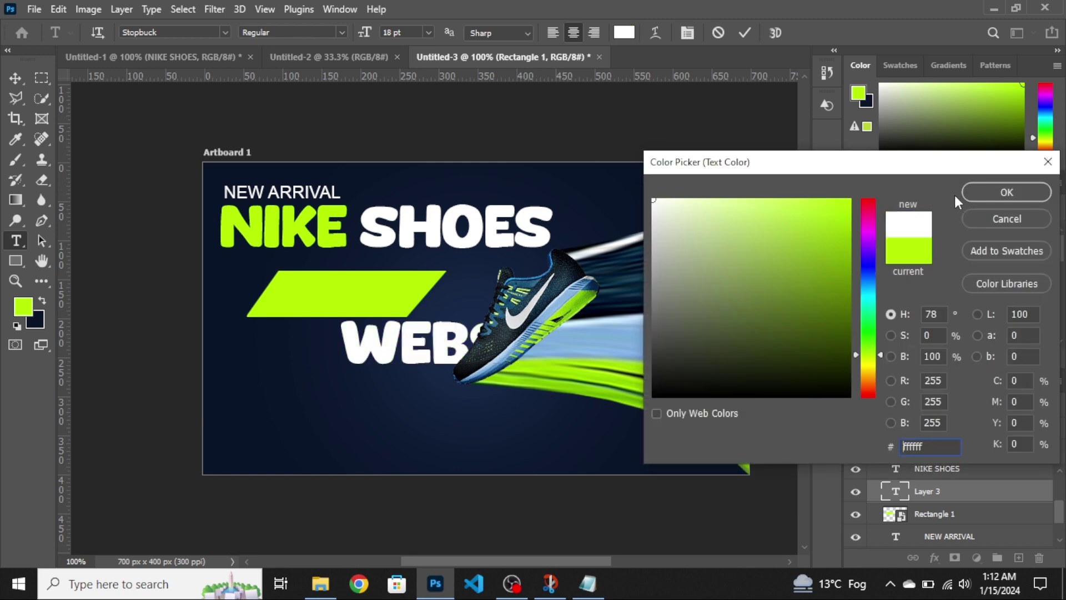
click(1016, 195)
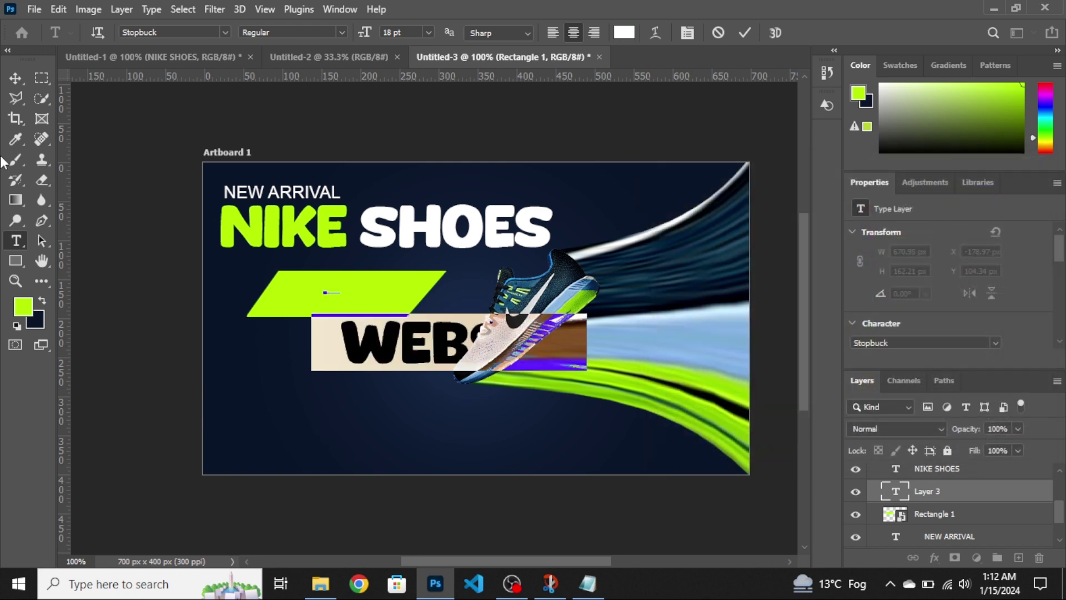
click(15, 78)
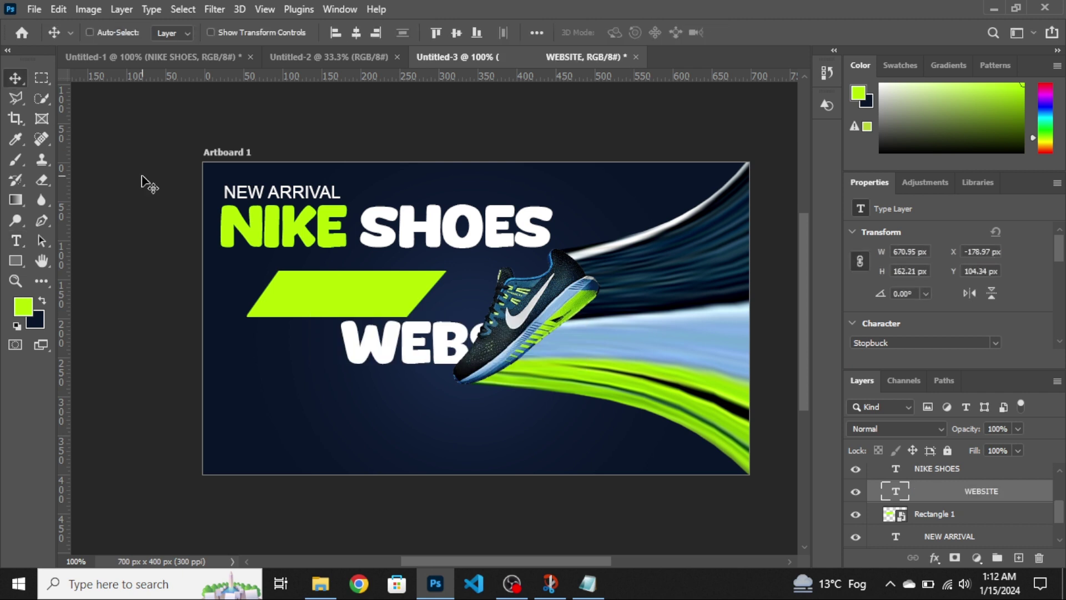
Shrink the WEBSITE text to about 57% and place it on the green slanted shape.
key(ctrl+t)
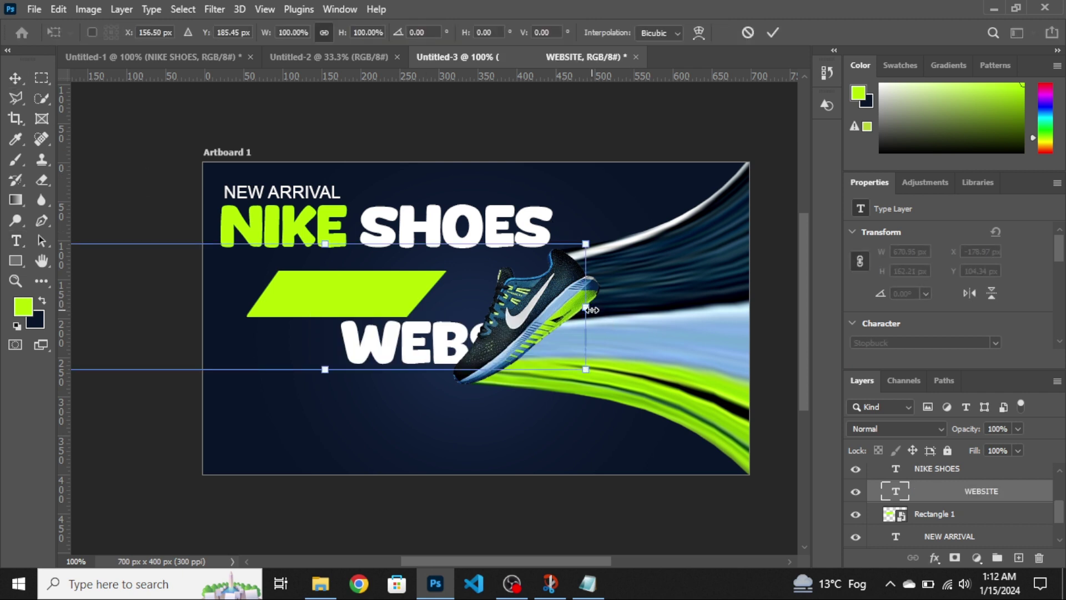
drag(590, 309, 364, 309)
drag(277, 343, 327, 314)
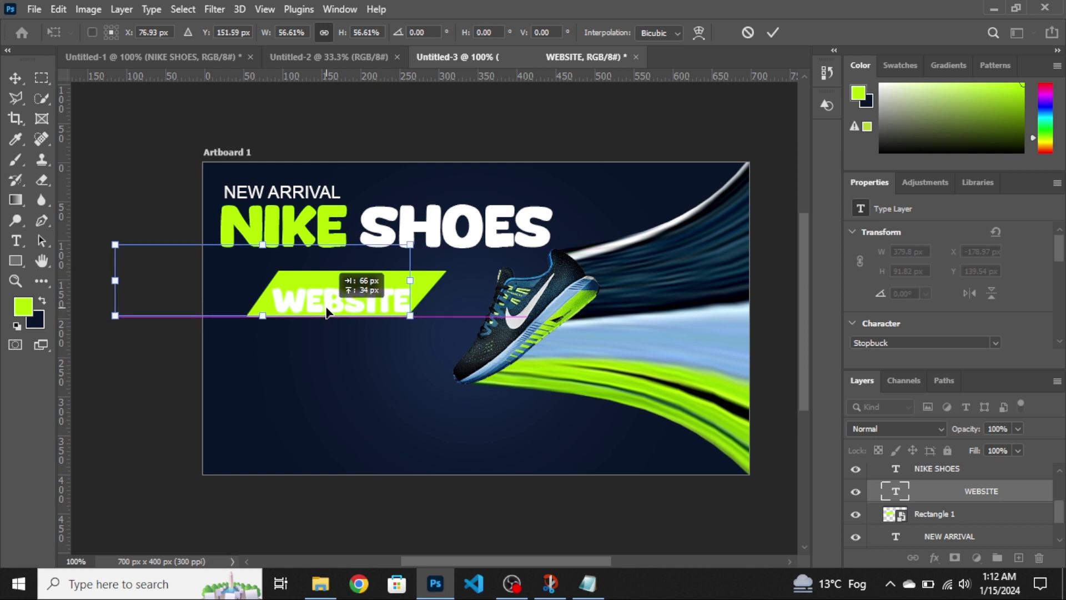
key(Up)
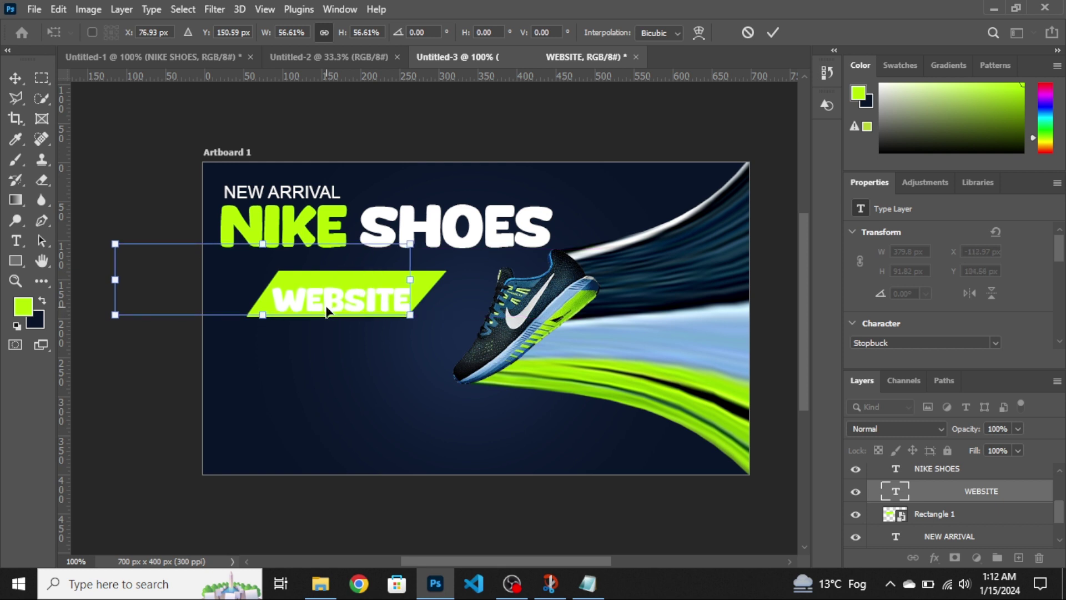
key(Return)
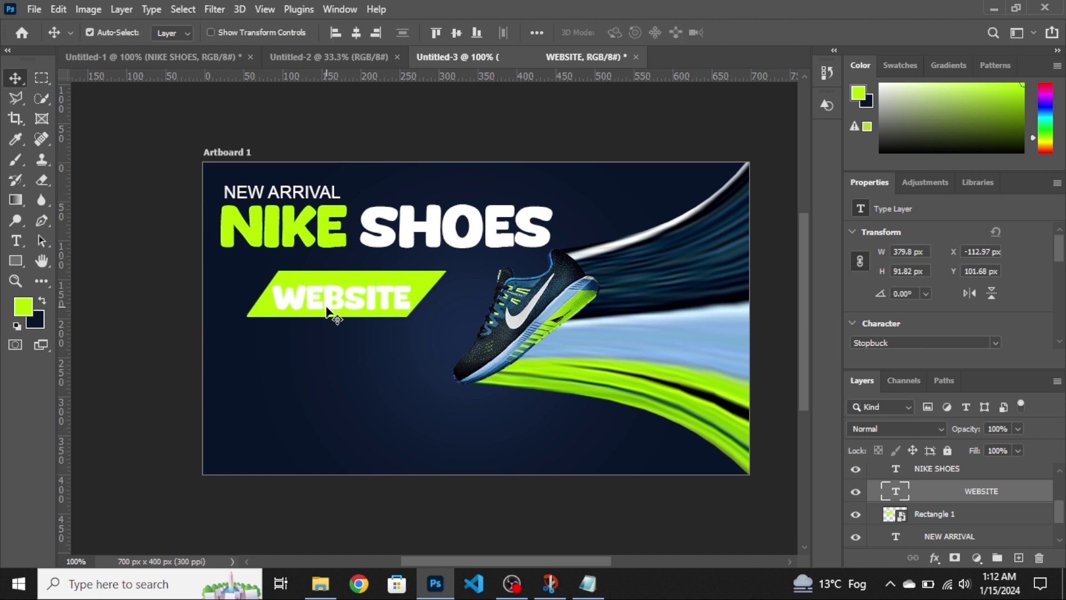
key(Up)
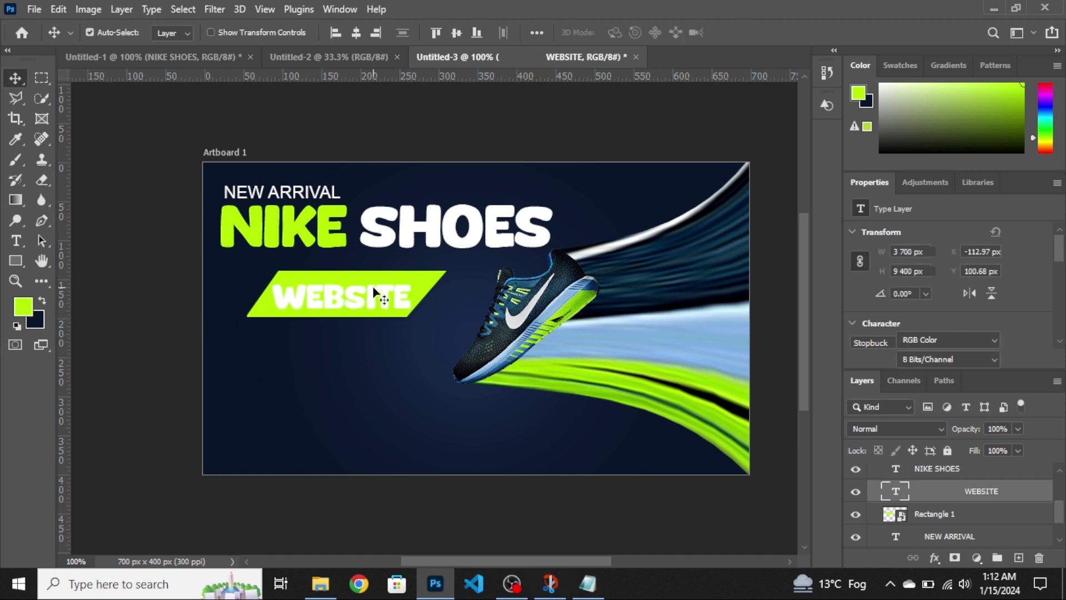
Widen the green parallelogram to 299 px and nudge it slightly left.
click(172, 64)
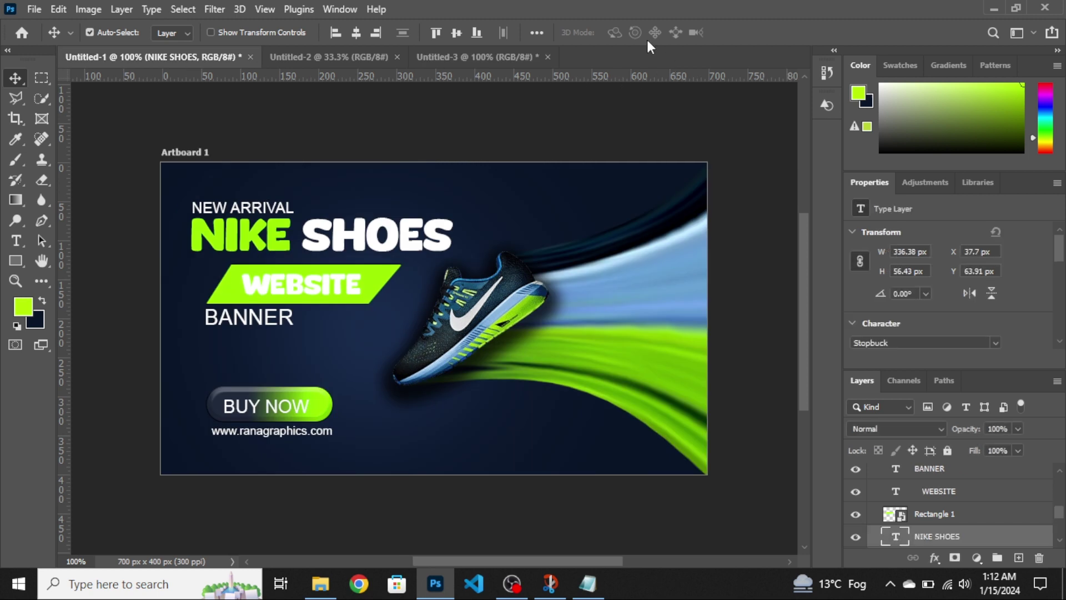
click(504, 55)
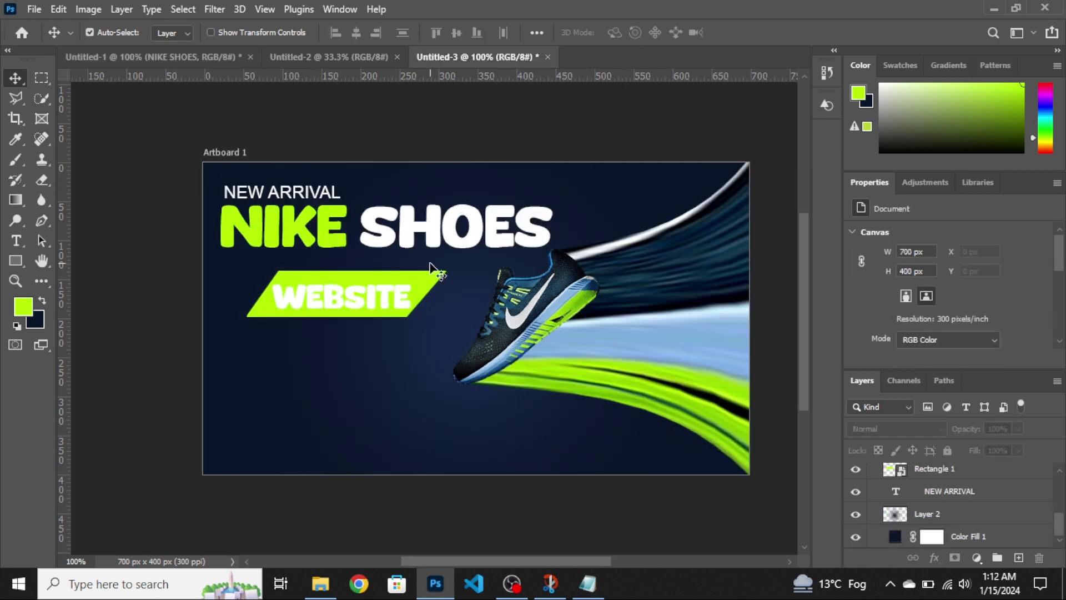
click(432, 286)
key(ctrl+t)
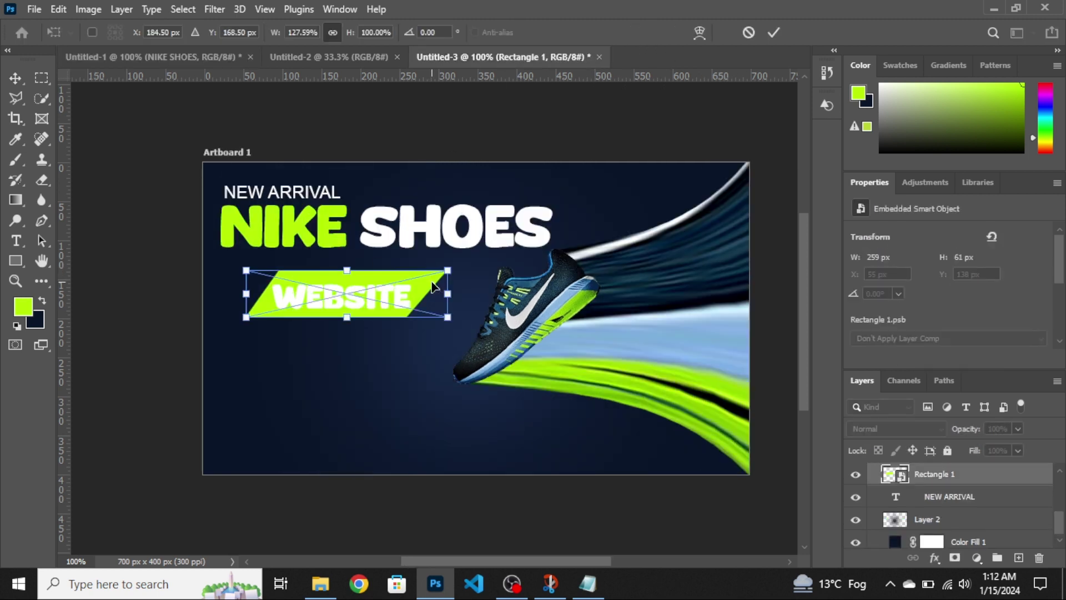
drag(447, 293, 476, 293)
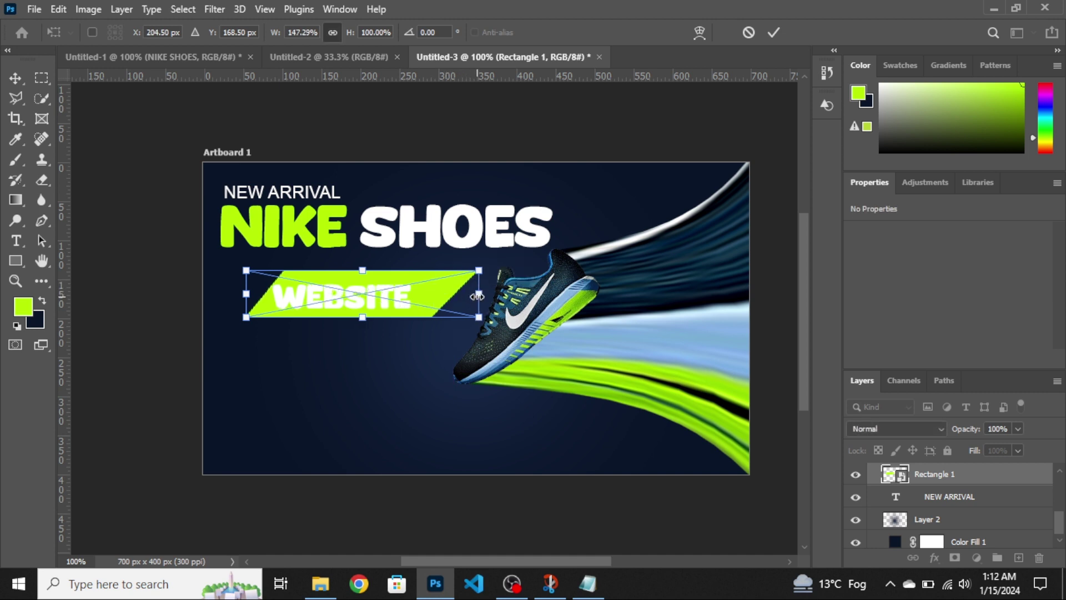
key(Return)
key(Left)
key(Left)
key(Left)
key(Left)
key(Left)
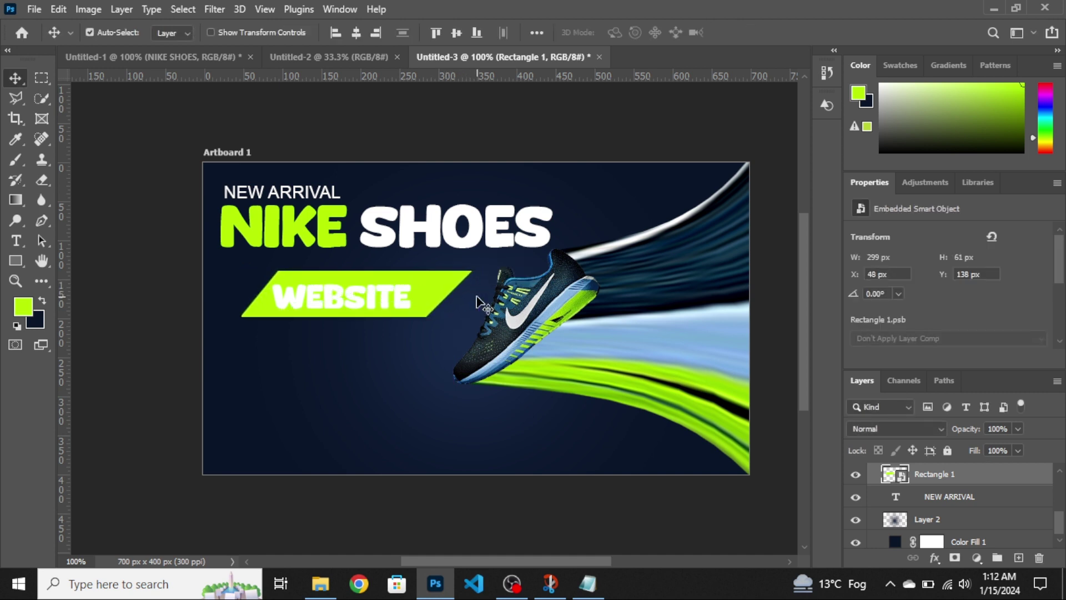
key(Left)
key(Left)
key(Left)
key(Left)
key(Left)
key(Left)
key(Left)
key(Left)
key(Left)
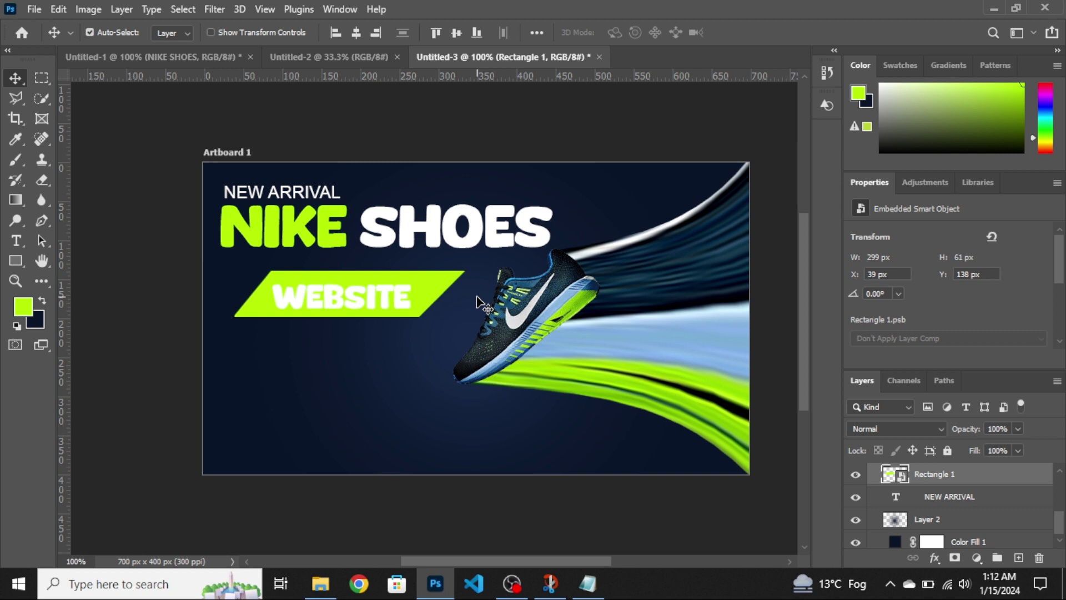
Paste the word BANNER from the notes as a new text layer below the WEBSITE shape.
click(15, 242)
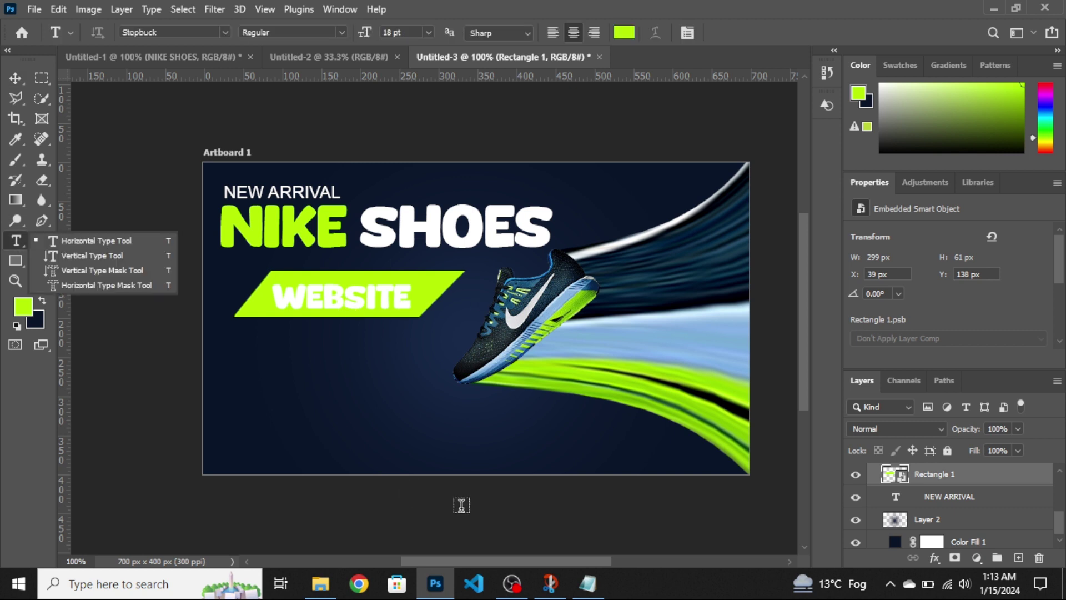
click(588, 583)
drag(777, 278, 726, 285)
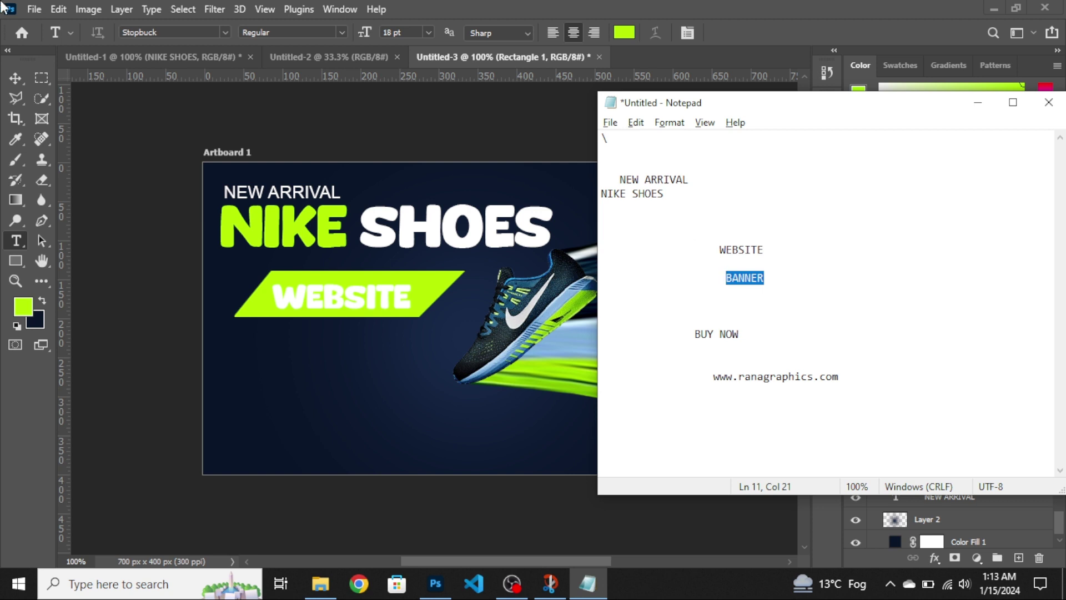
key(alt+Tab)
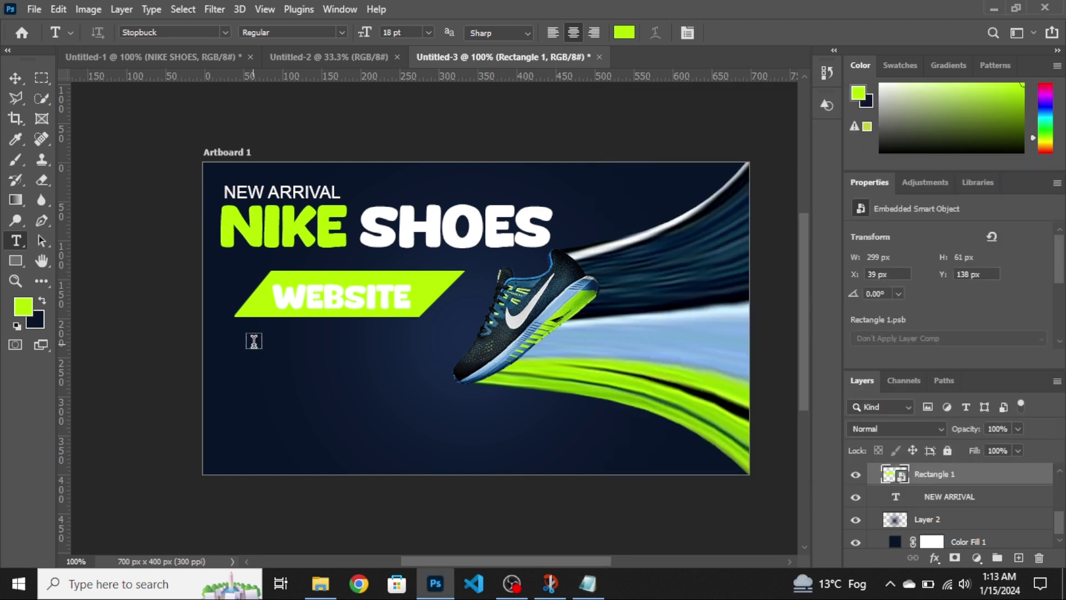
click(254, 341)
key(ctrl+v)
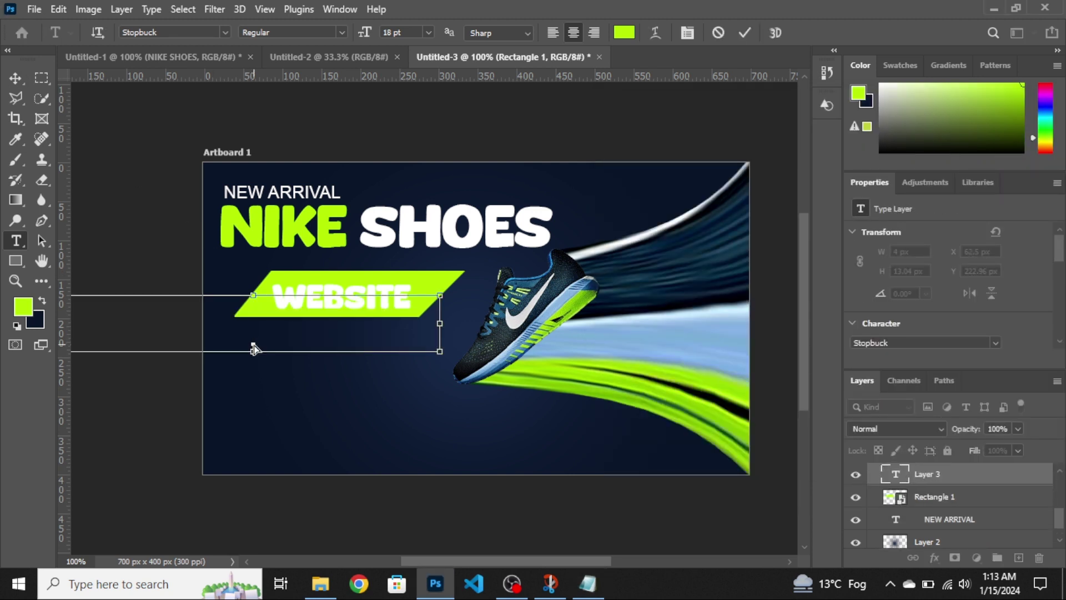
Colour the BANNER text white (ffffff).
key(ctrl+a)
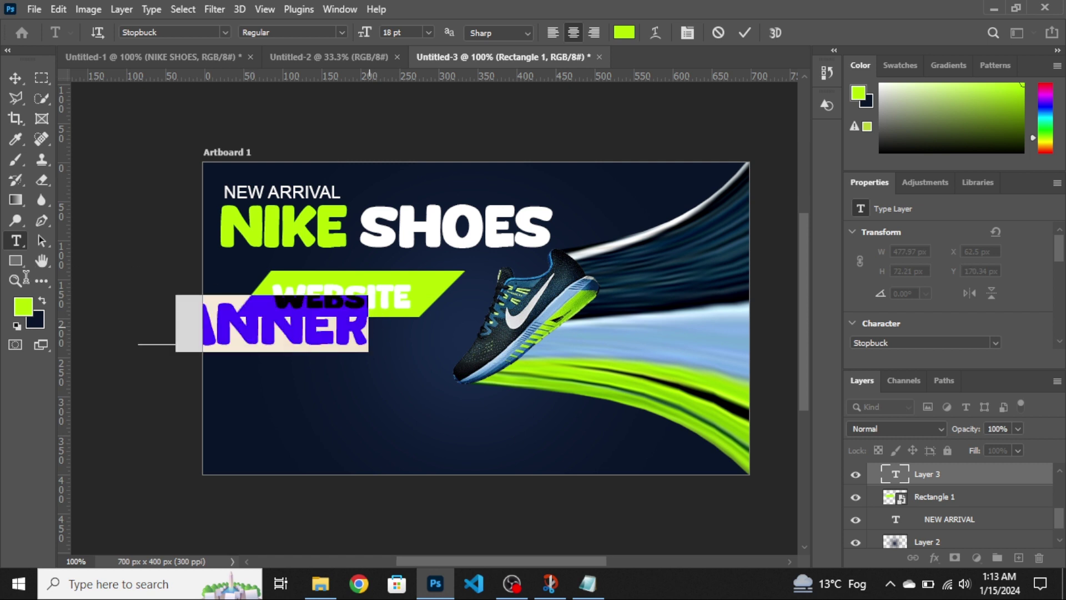
click(623, 34)
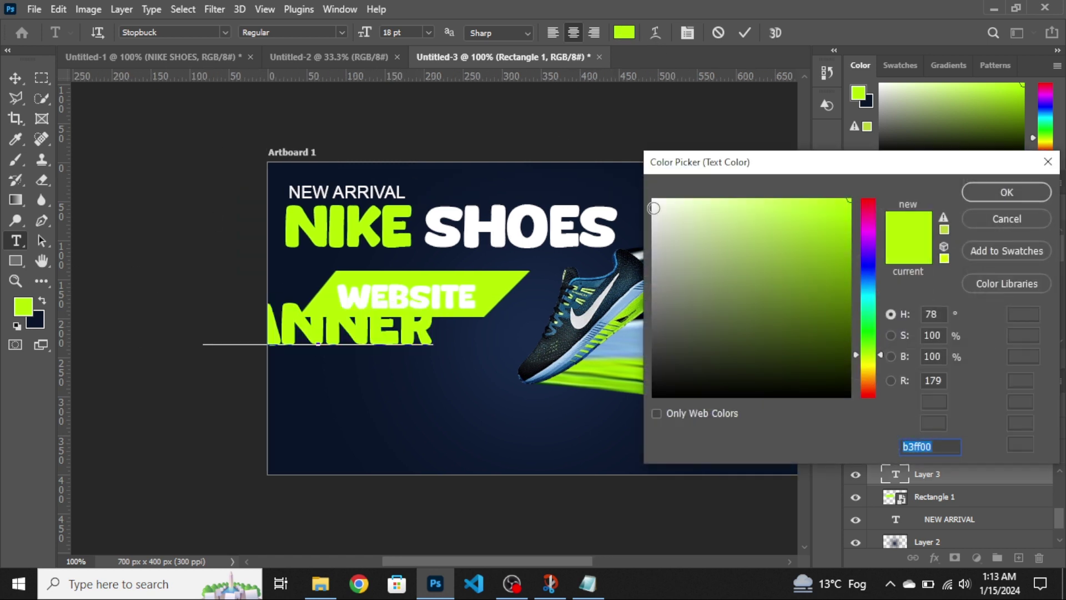
text(ffffff)
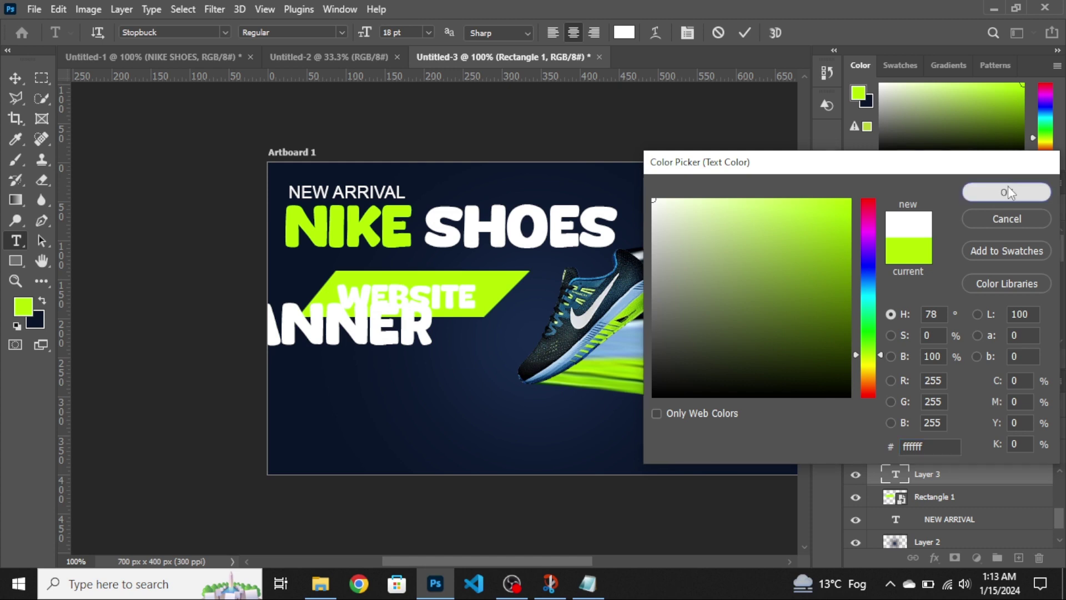
click(994, 194)
drag(528, 562, 549, 561)
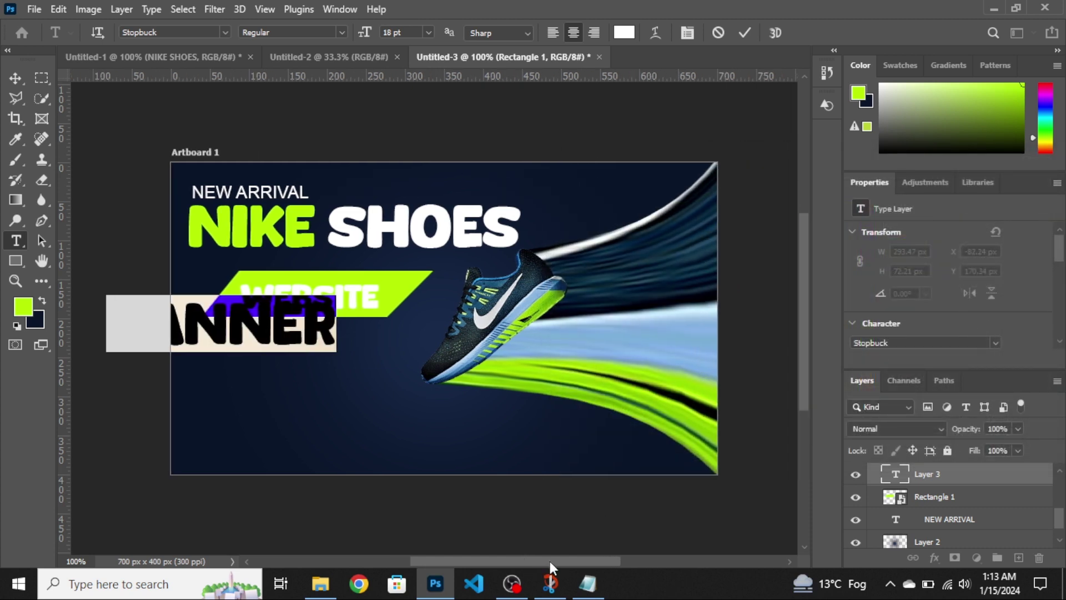
click(15, 78)
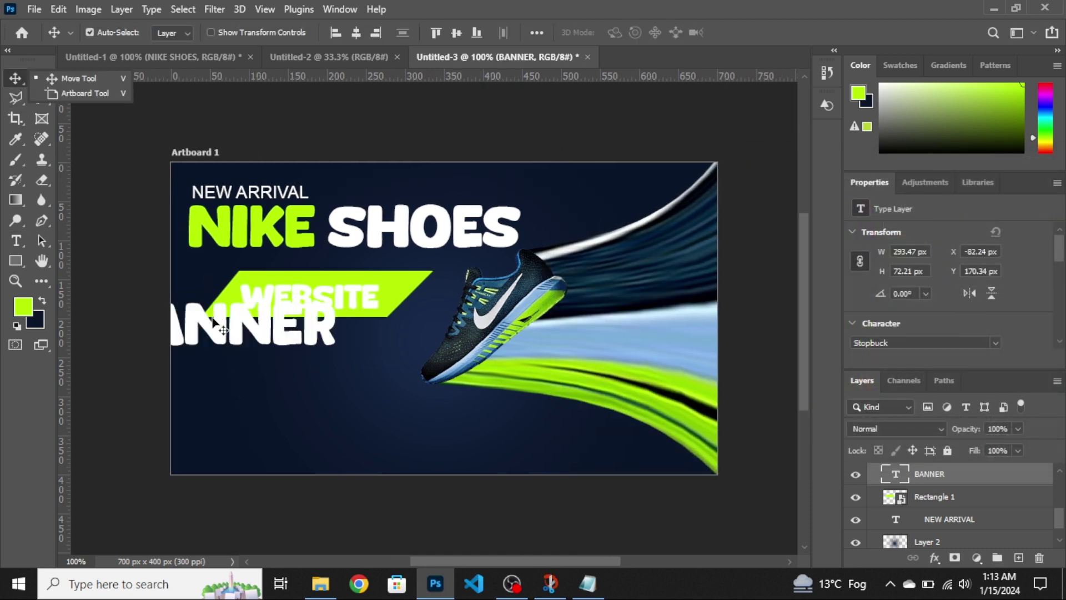
Move BANNER toward the lower centre and set its font to Arial.
mouse_move(208, 328)
mouse_down()
mouse_move(273, 383)
mouse_move(311, 391)
mouse_up()
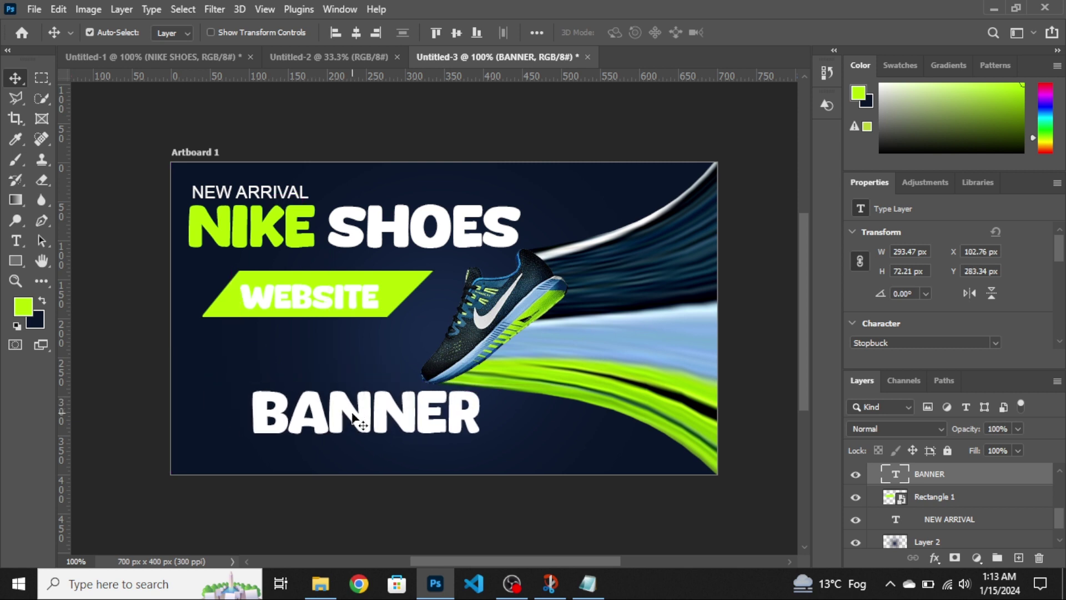
key(t)
key(Return)
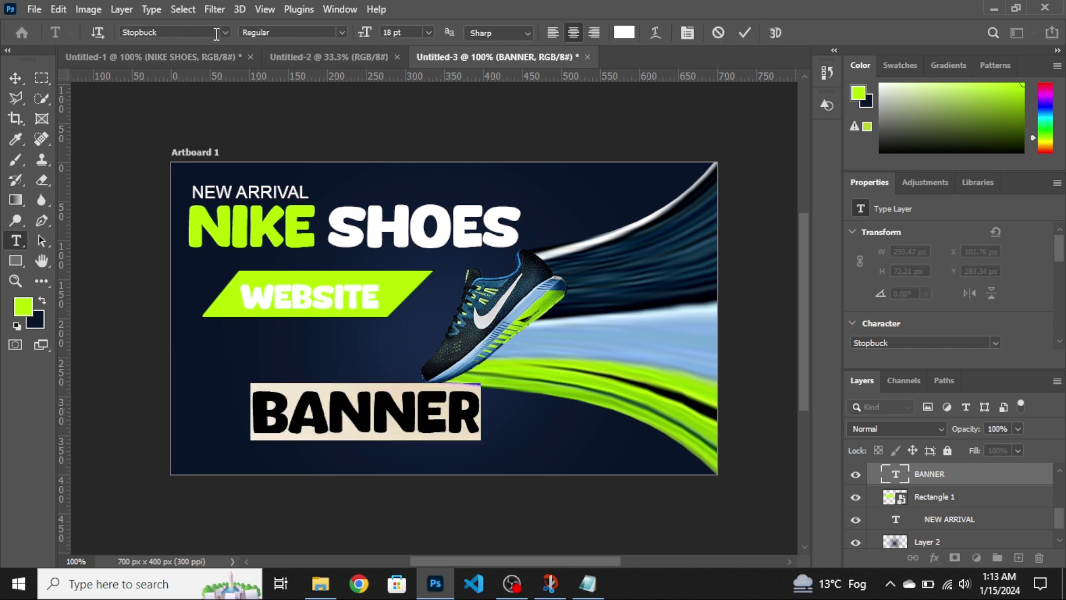
click(224, 32)
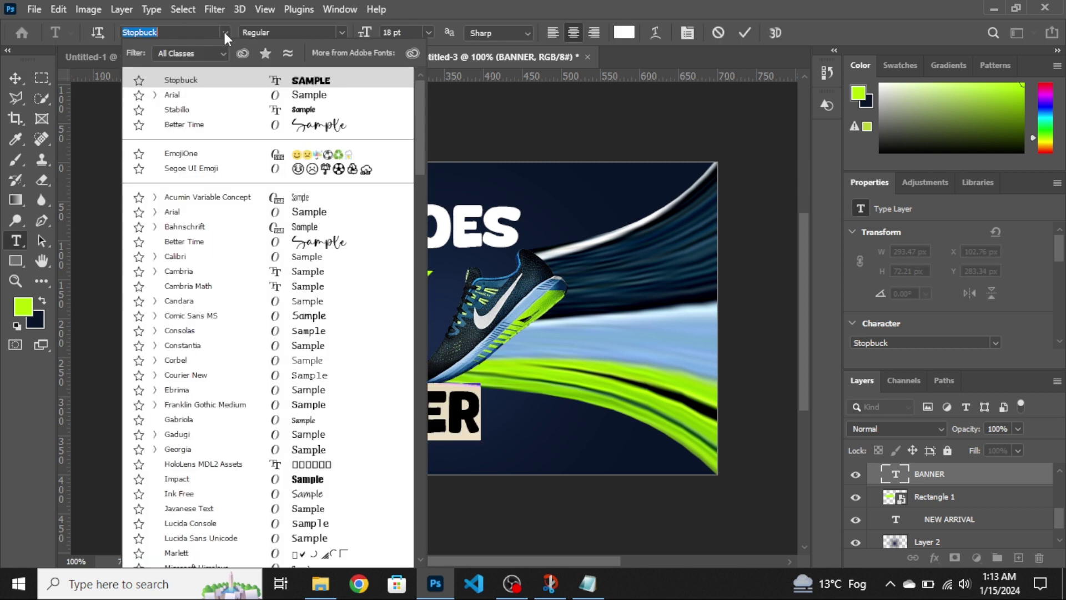
click(249, 95)
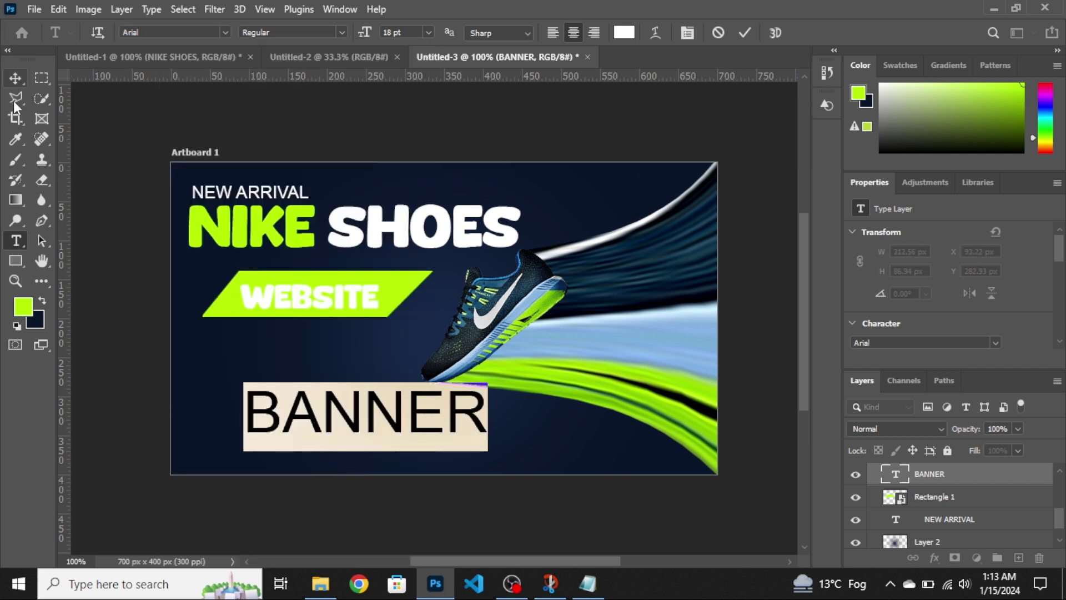
click(15, 81)
Shrink BANNER to under half size and tuck it just below the WEBSITE badge.
key(ctrl+t)
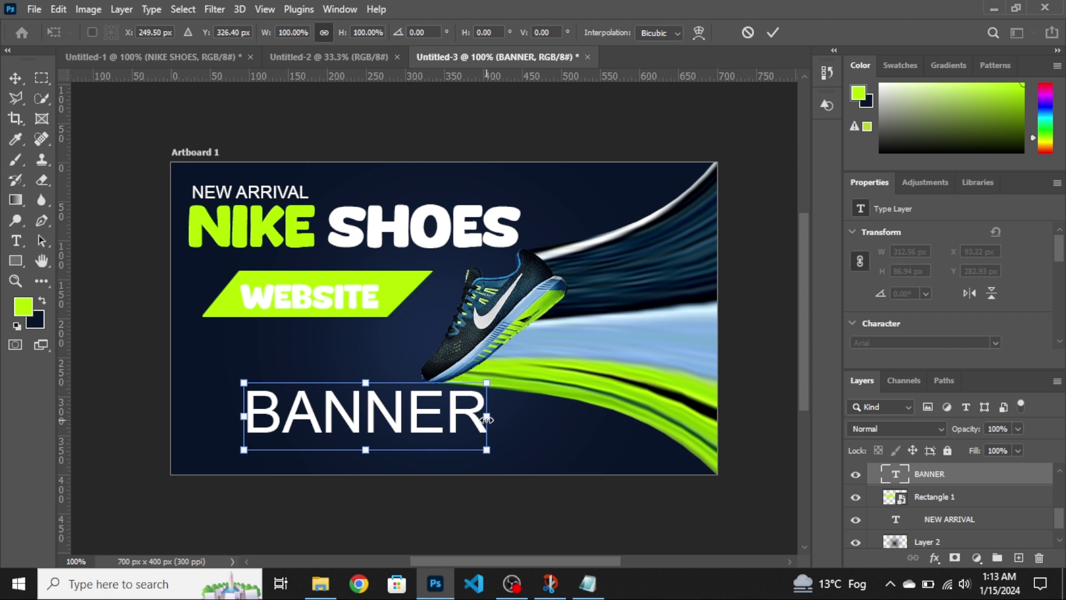
drag(487, 418, 443, 397)
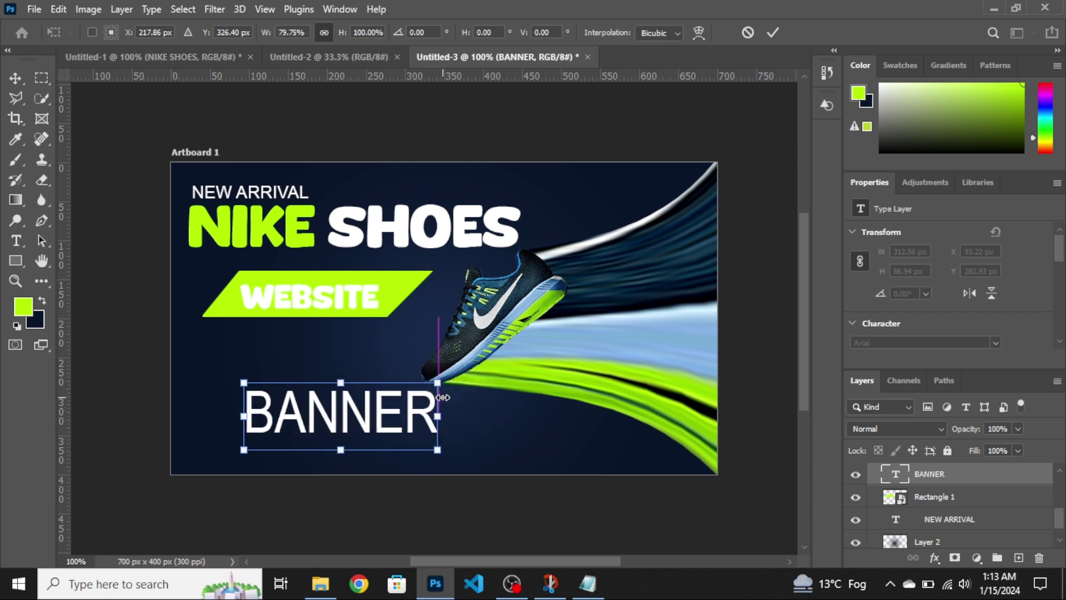
key(ctrl+z)
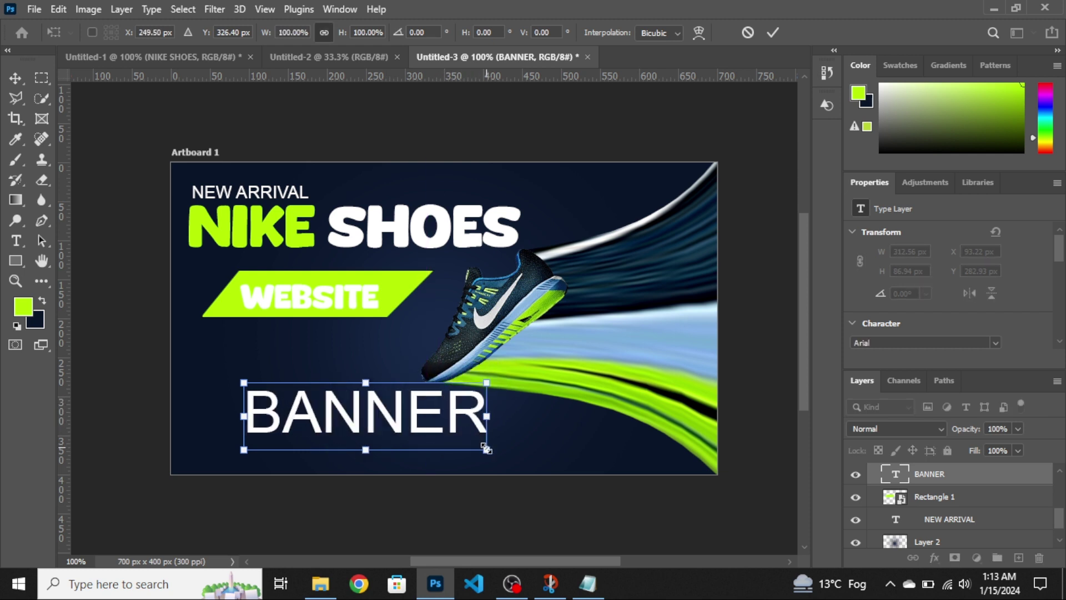
drag(481, 443, 352, 395)
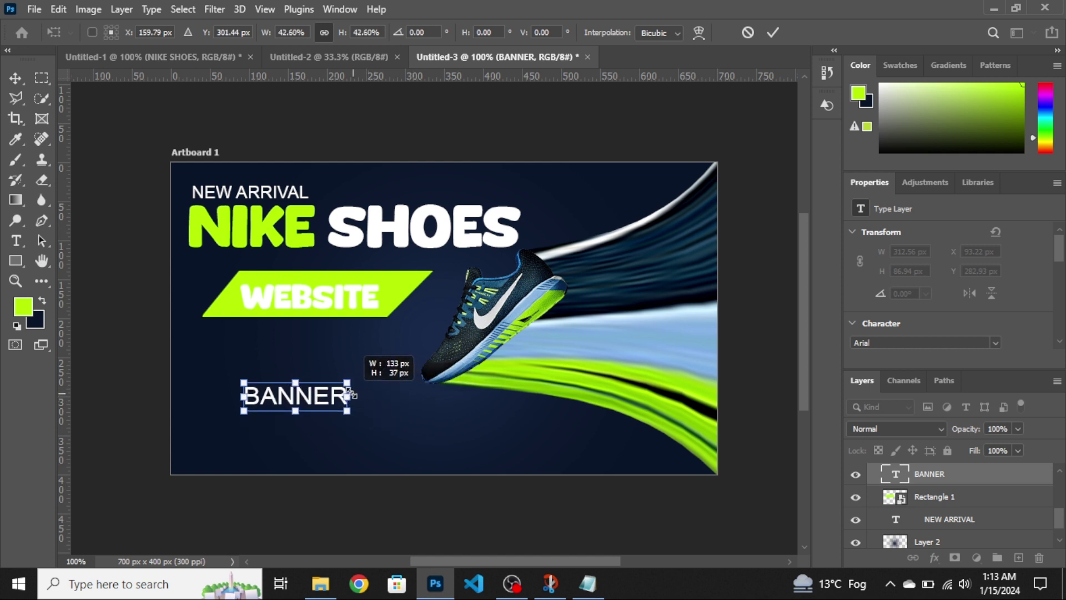
key(Return)
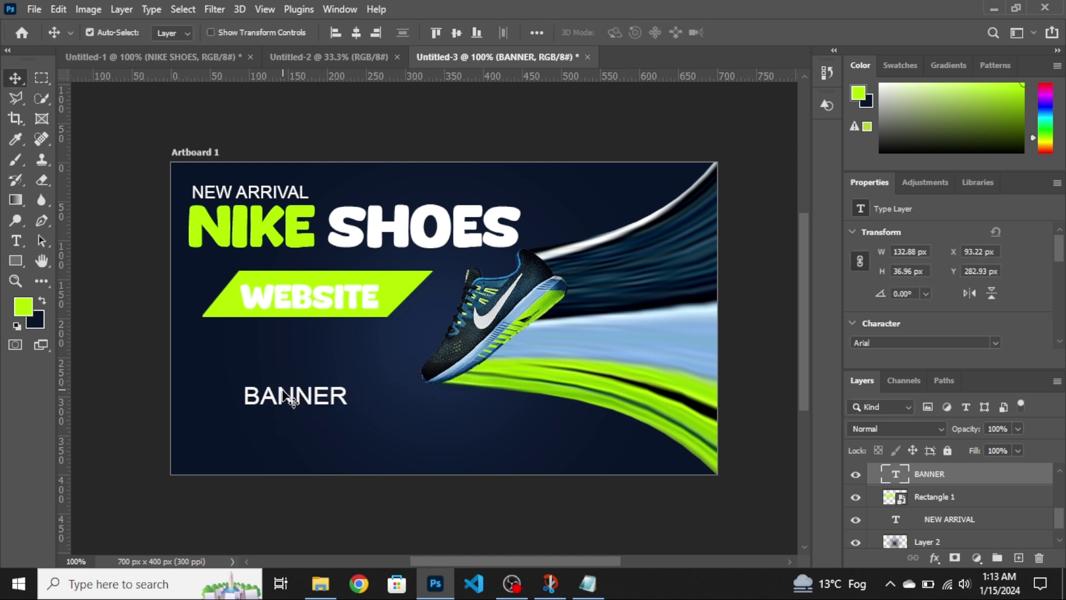
drag(282, 408, 243, 342)
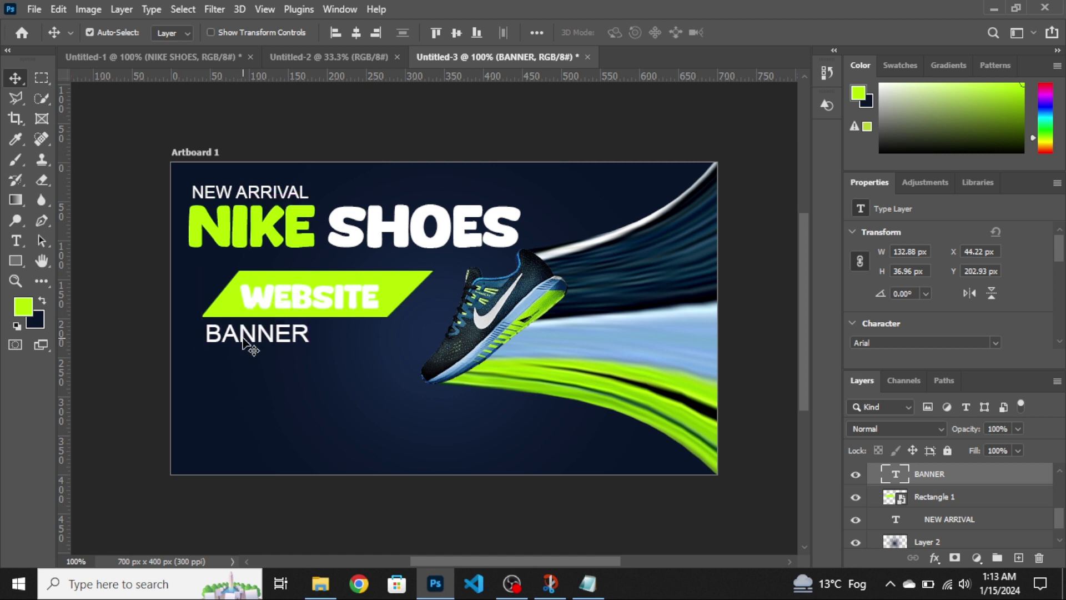
click(215, 57)
click(508, 56)
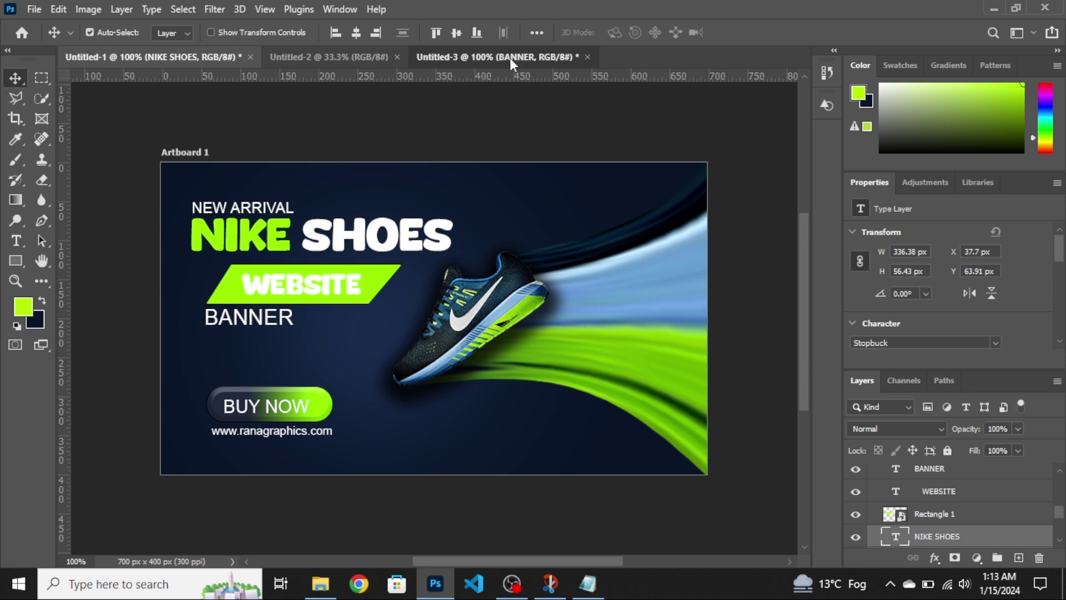
Draw a 171 × 50 px lime-green rectangle and move it up just below BANNER.
click(15, 260)
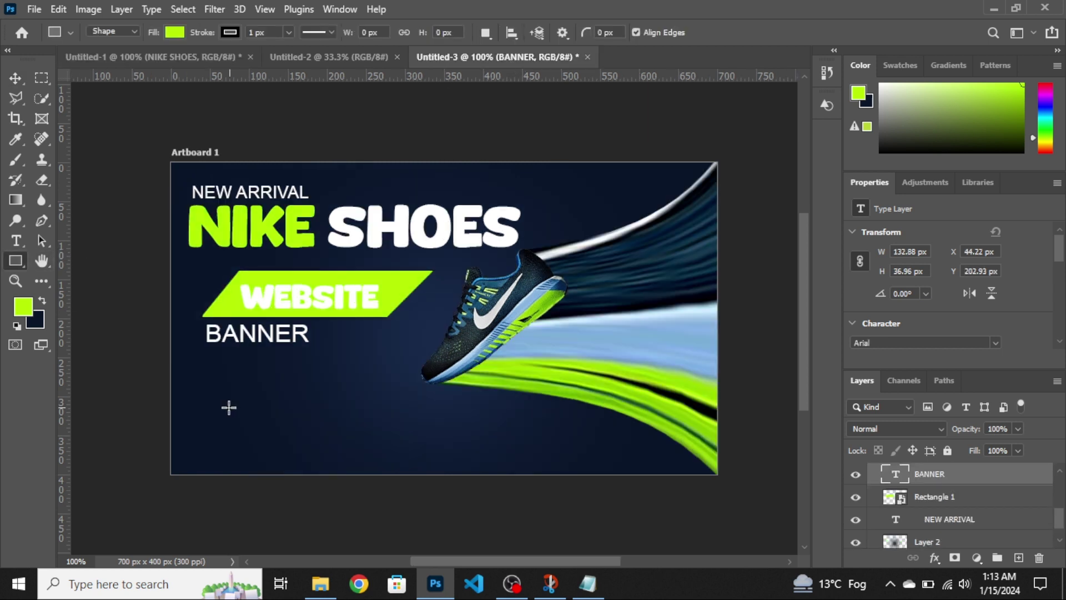
drag(219, 423, 352, 461)
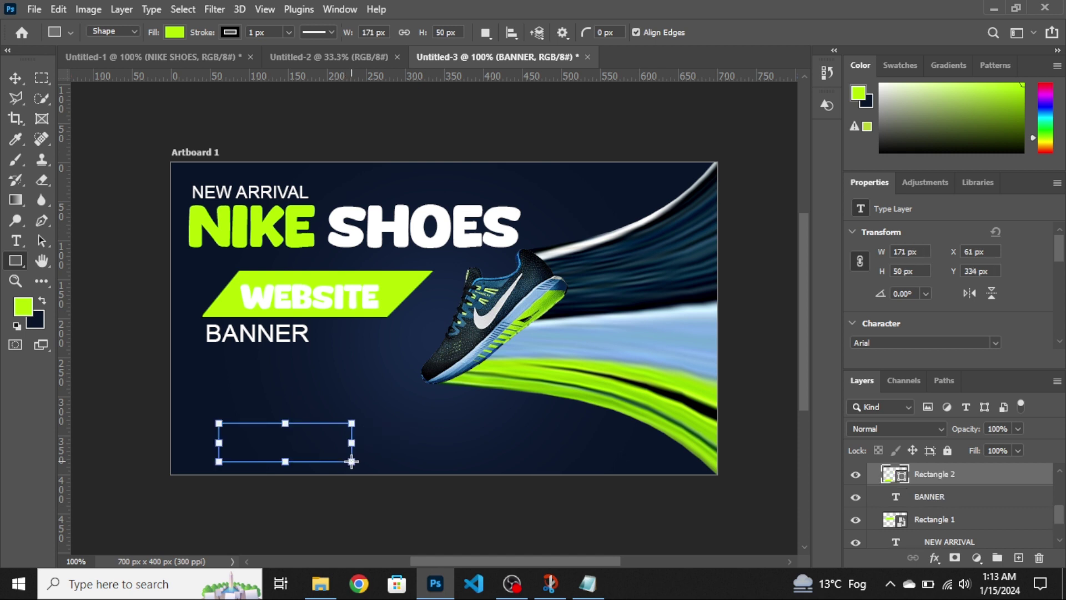
key(Return)
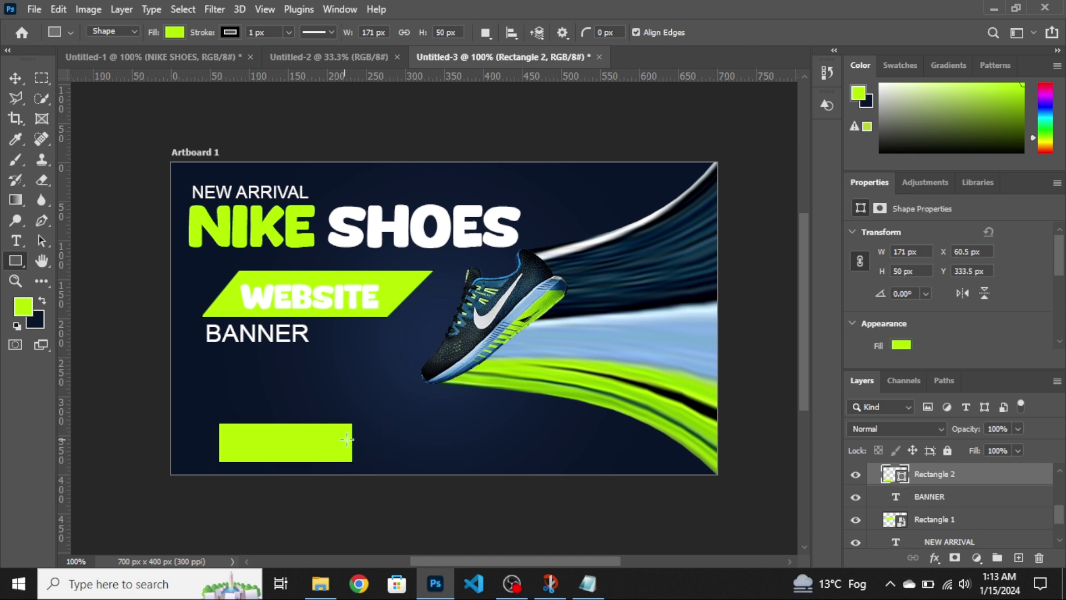
click(15, 78)
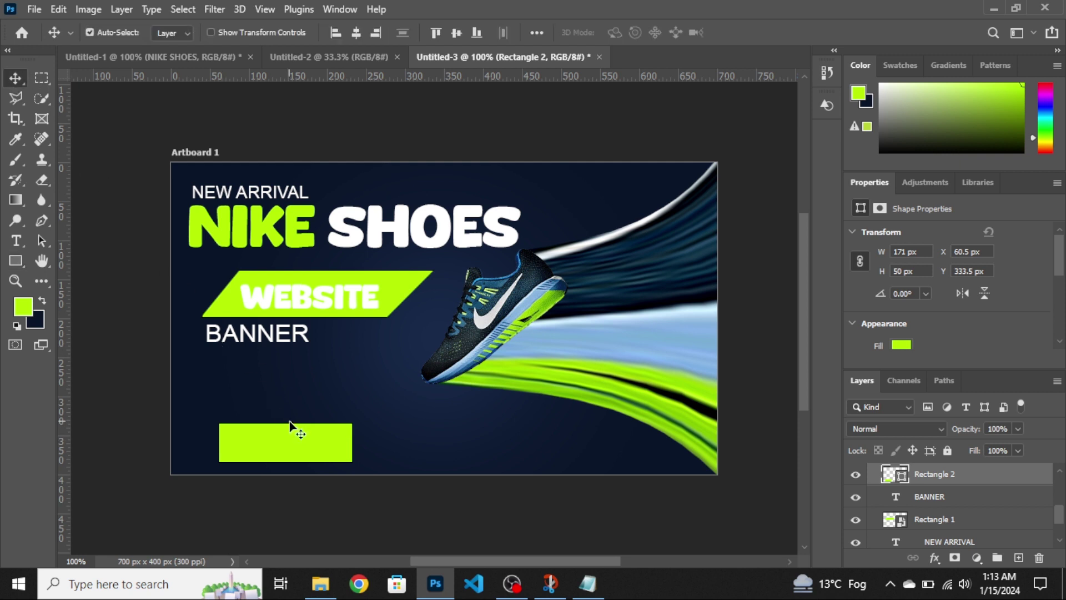
drag(302, 450, 291, 412)
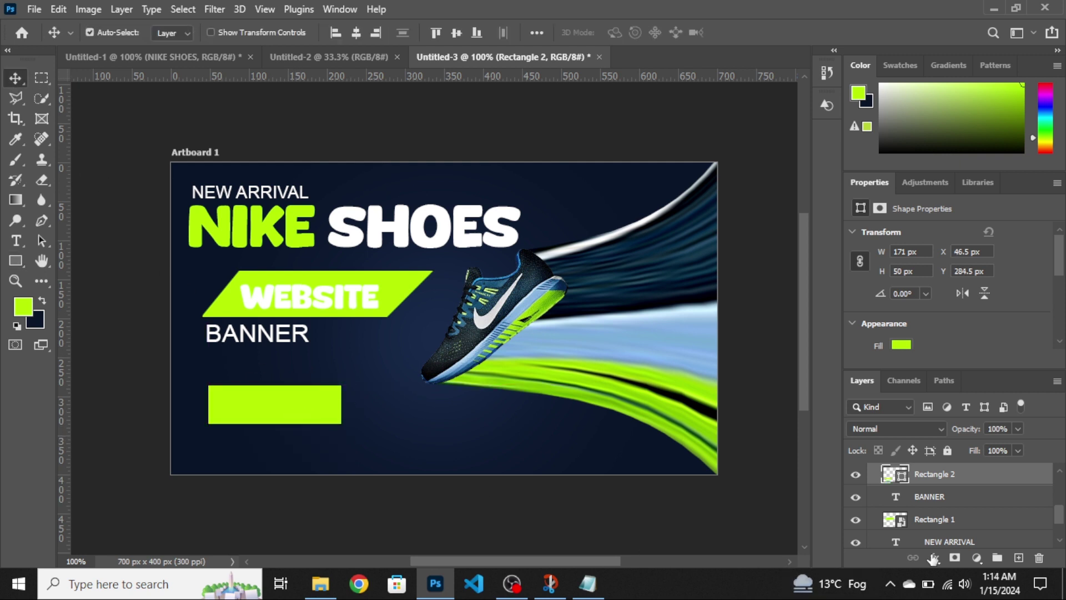
Add Bevel & Emboss and Gradient Overlay effects to the green rectangle.
click(977, 558)
click(933, 559)
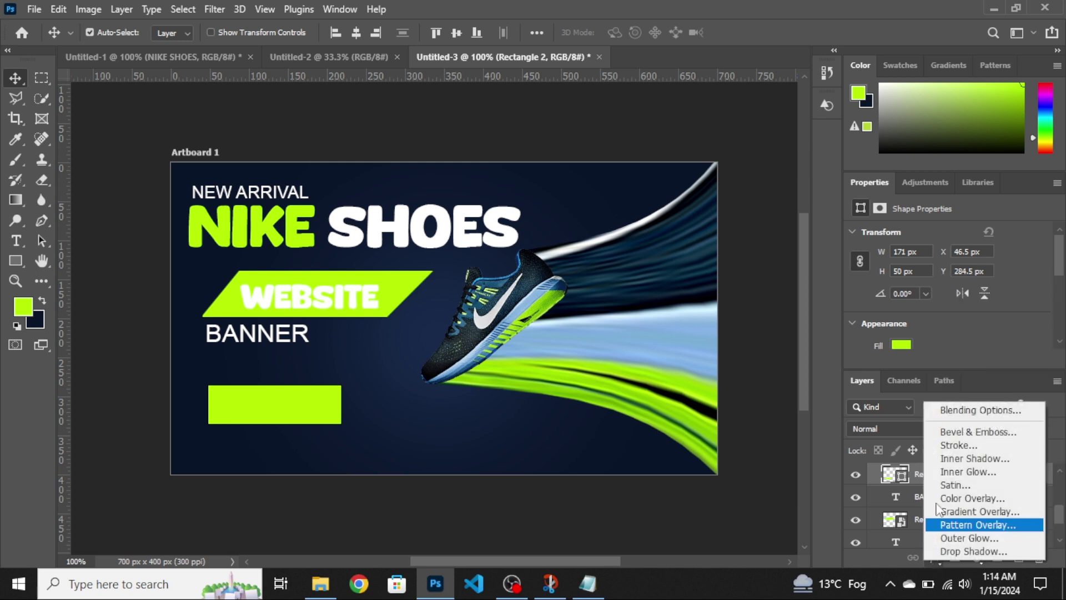
click(954, 412)
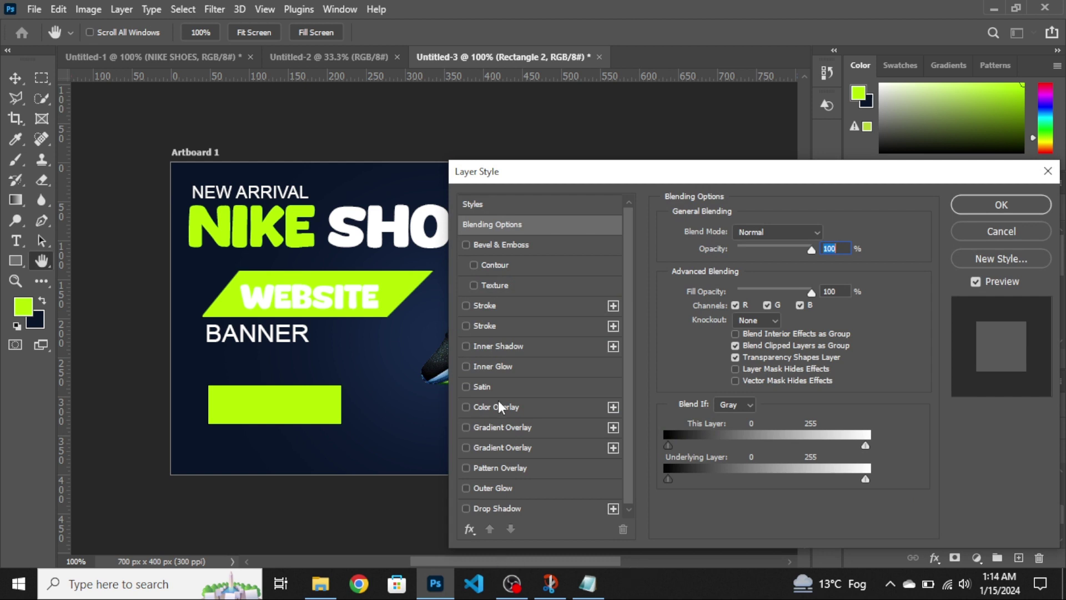
click(468, 244)
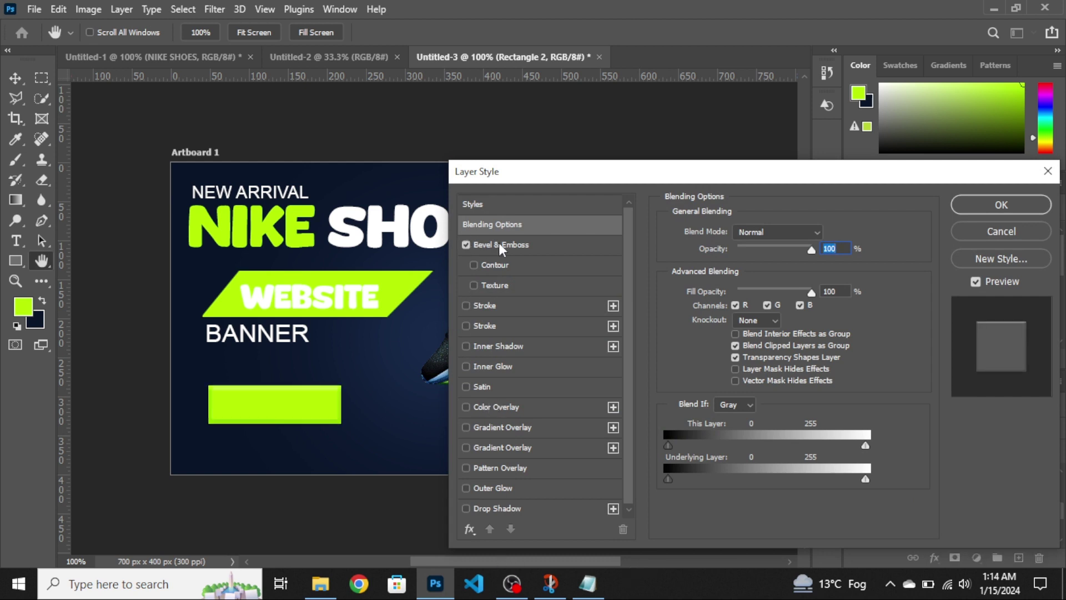
click(545, 245)
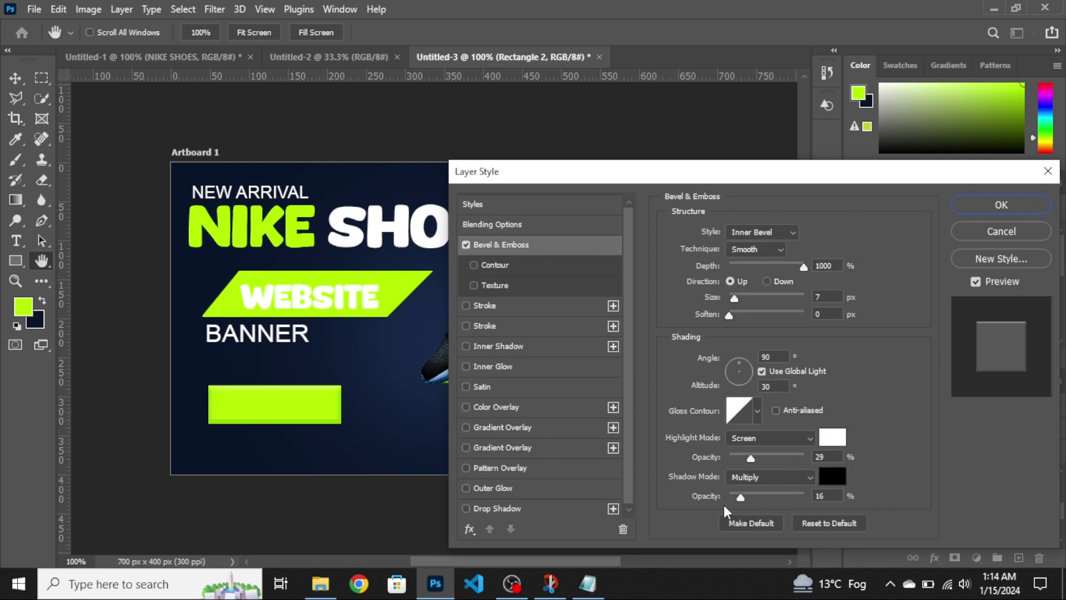
click(466, 427)
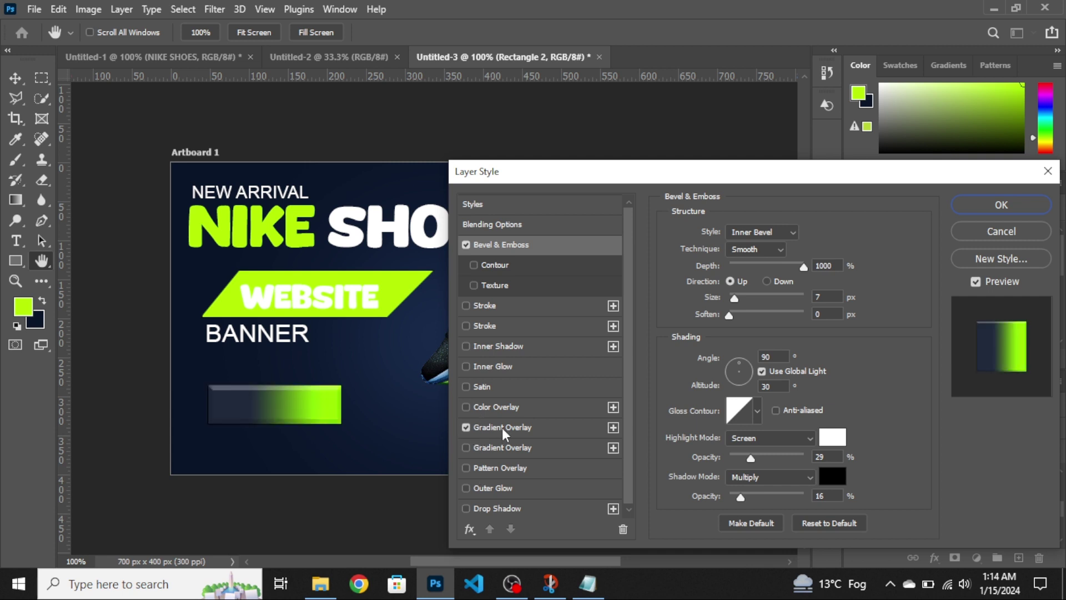
click(502, 428)
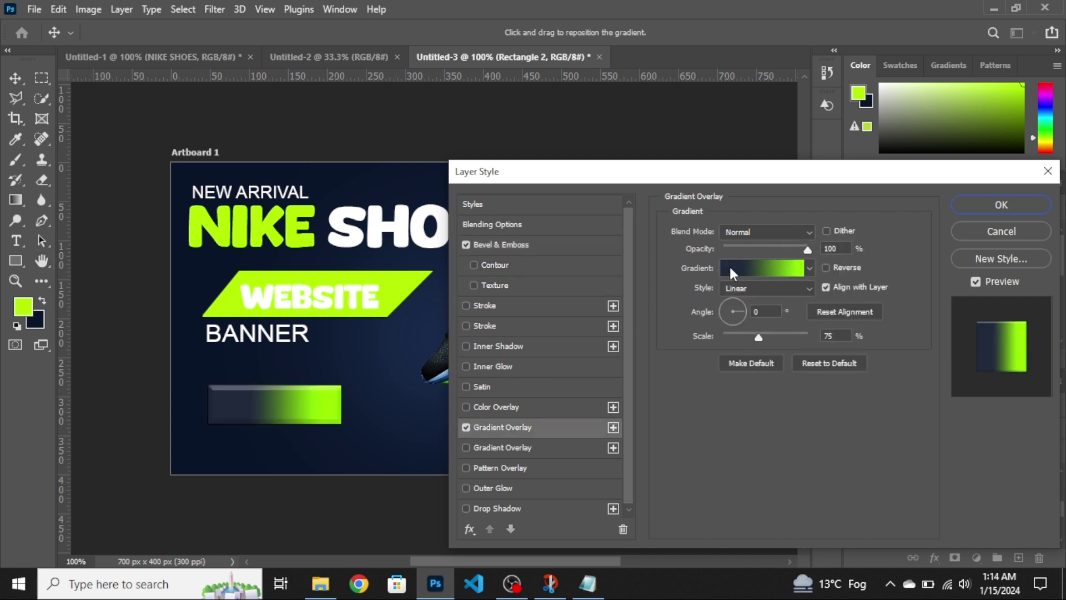
Set the gradient's middle stop to a lighter navy and apply the layer style.
click(728, 265)
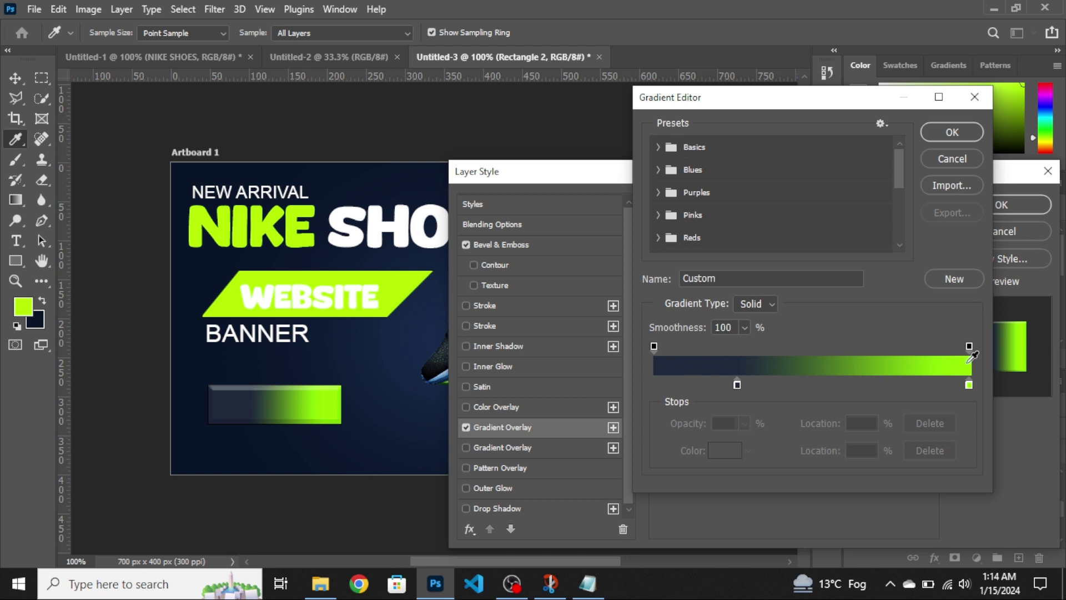
click(737, 385)
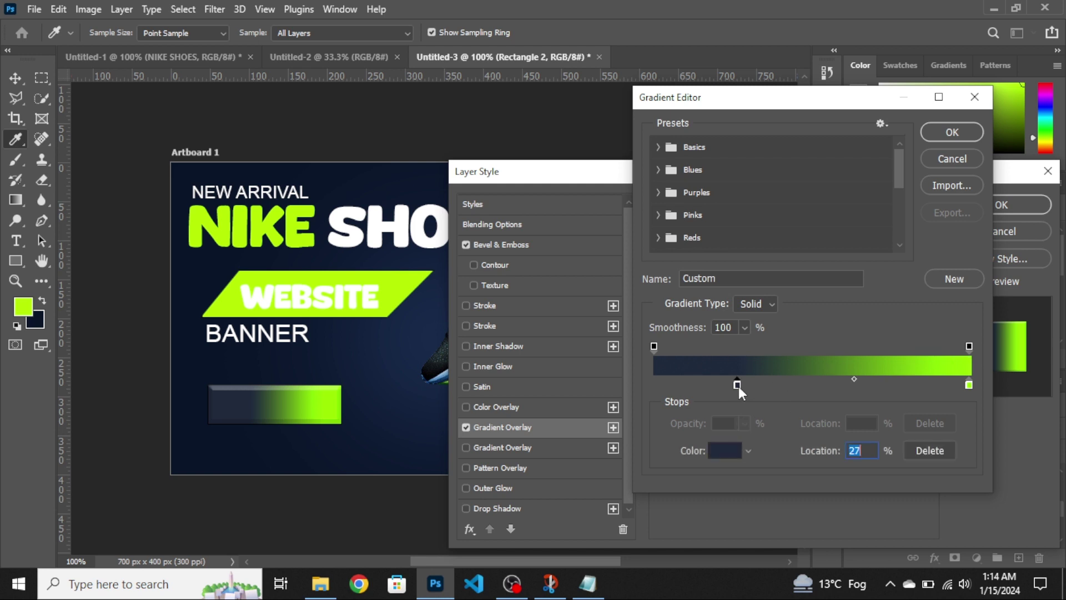
click(724, 452)
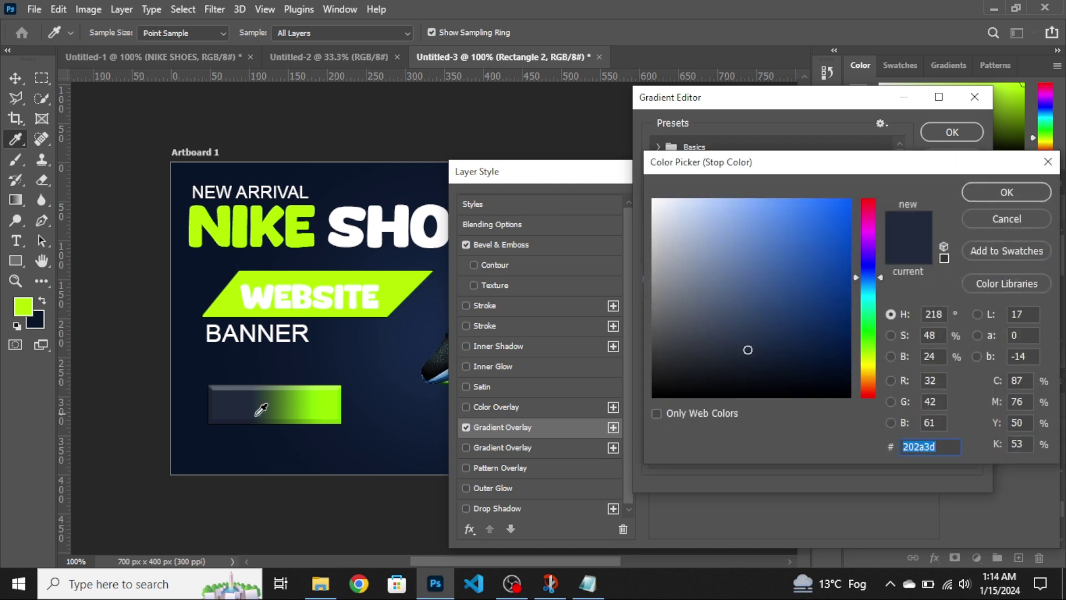
click(240, 407)
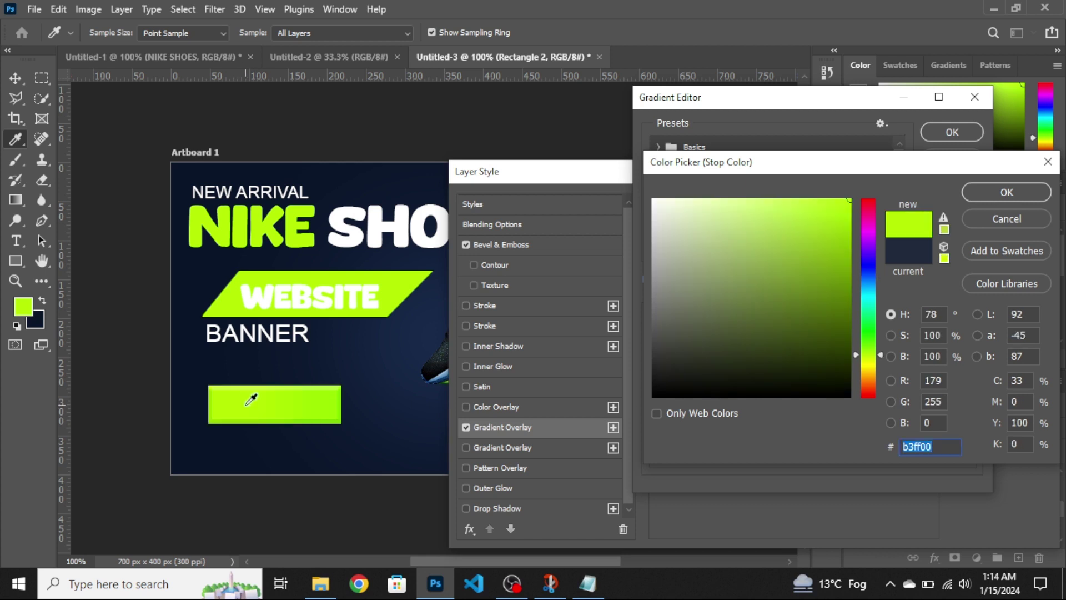
click(36, 317)
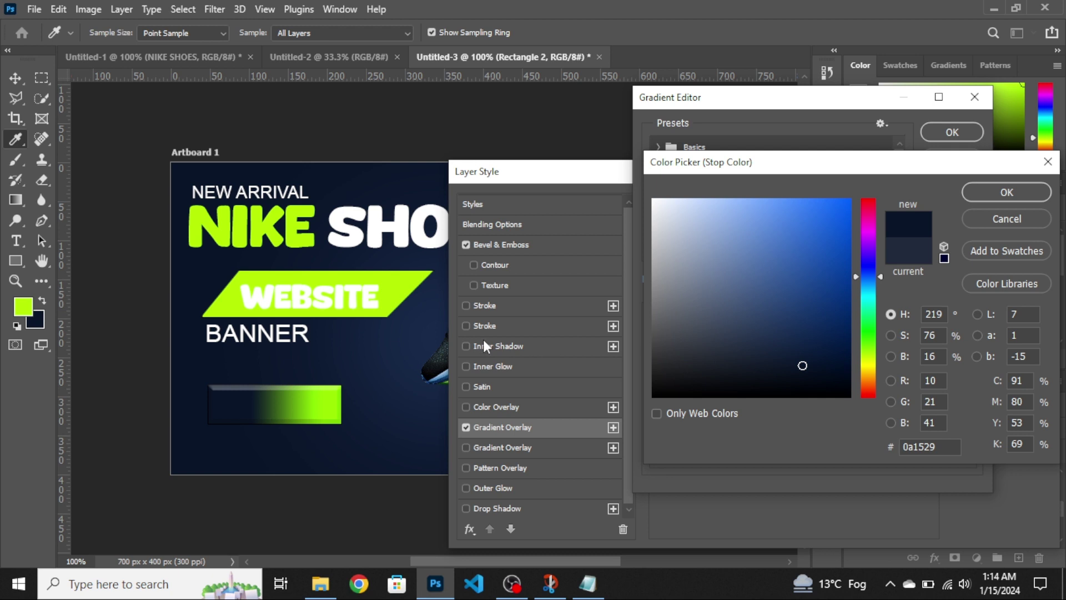
click(789, 340)
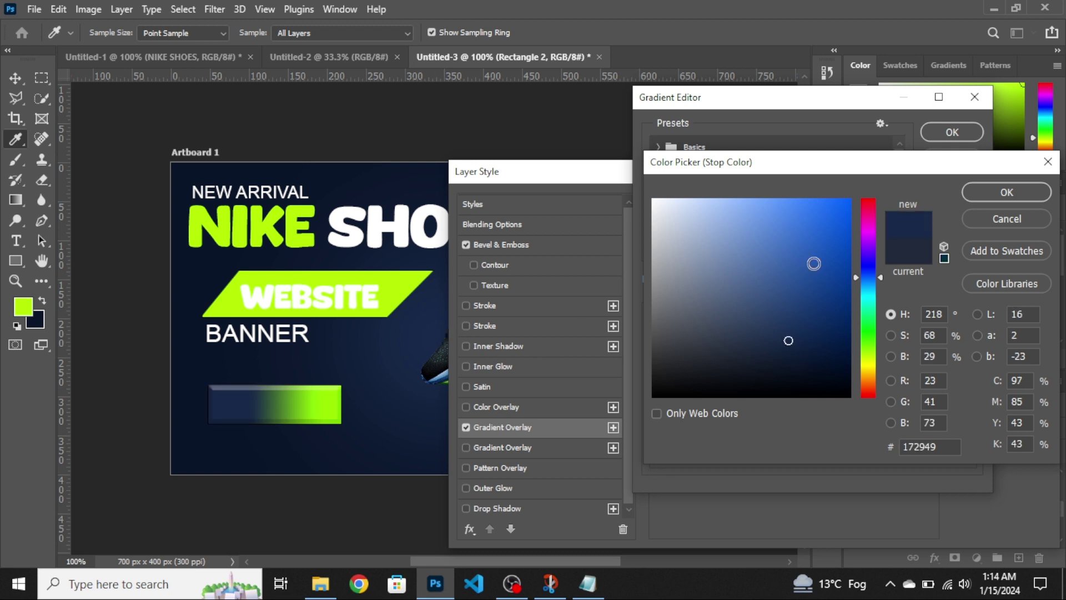
click(1006, 192)
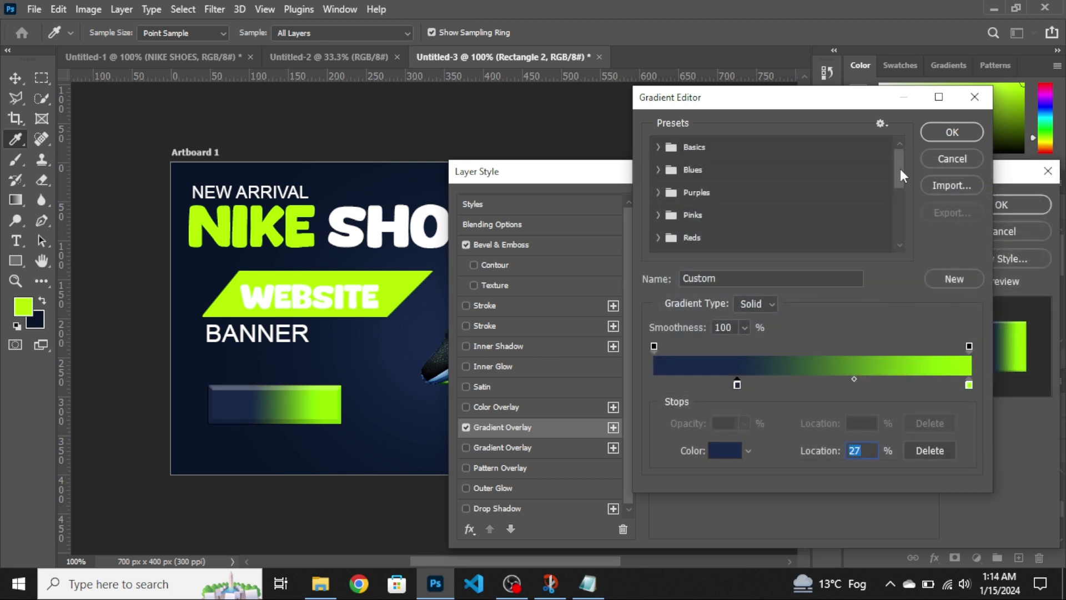
click(952, 133)
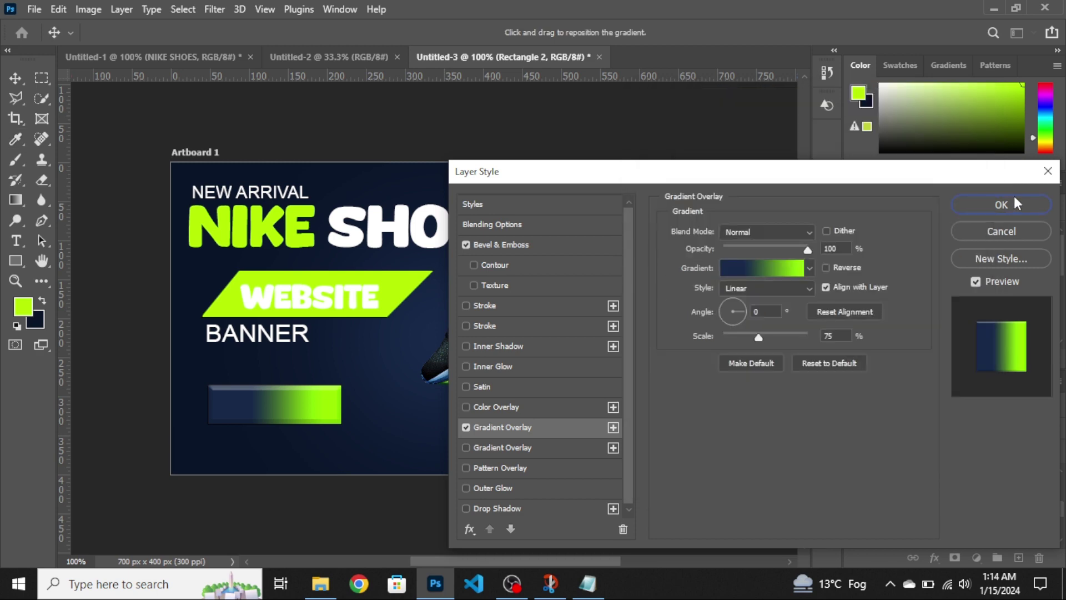
click(1003, 205)
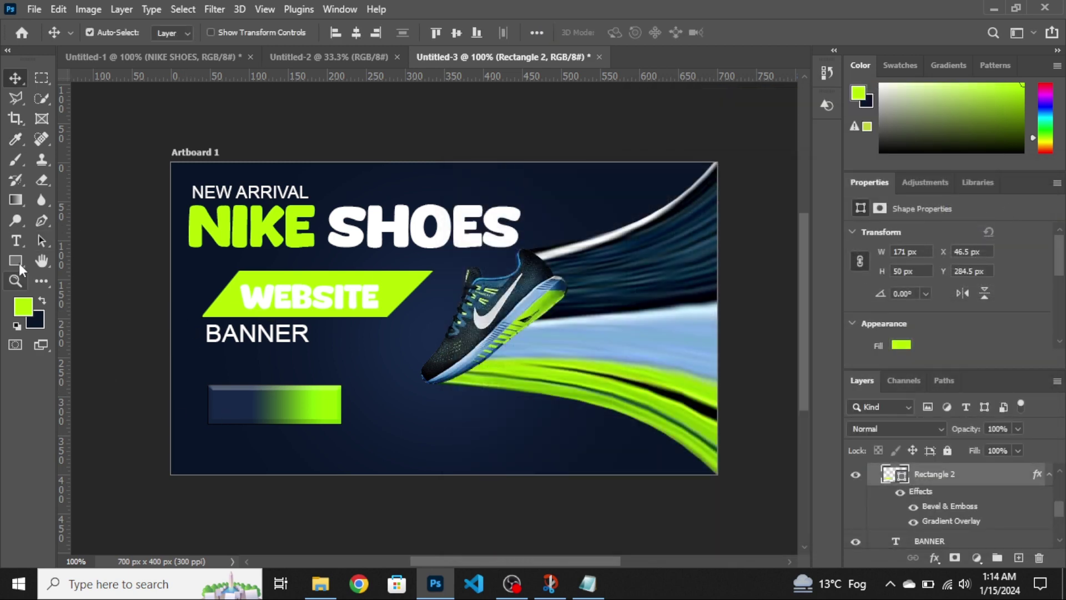
Round all corners of the gradient button rectangle to 25 px.
click(17, 261)
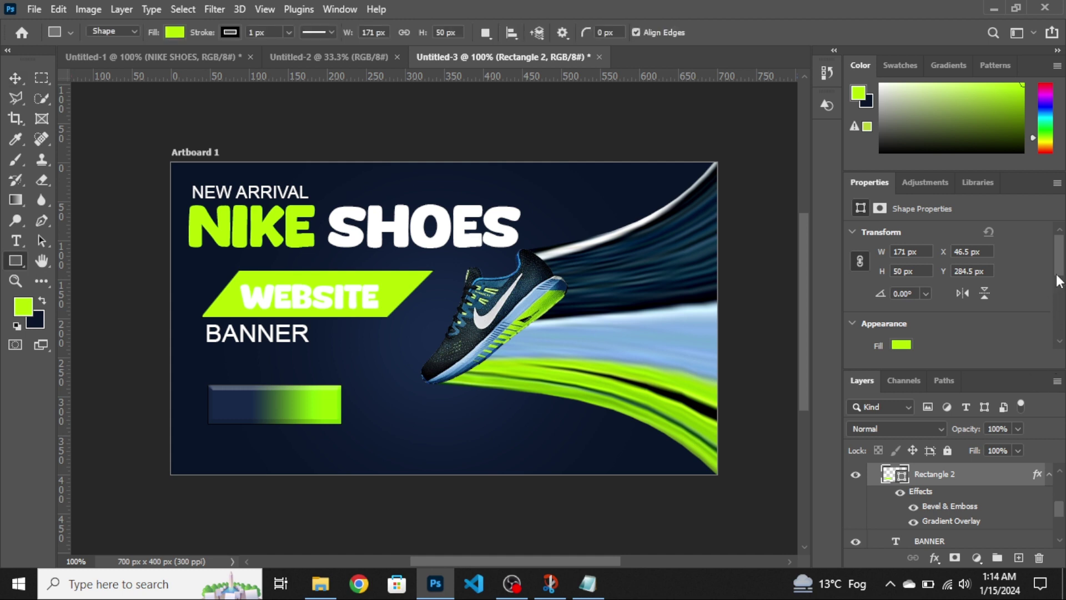
scroll(888, 261, down, 2)
scroll(883, 255, down, 2)
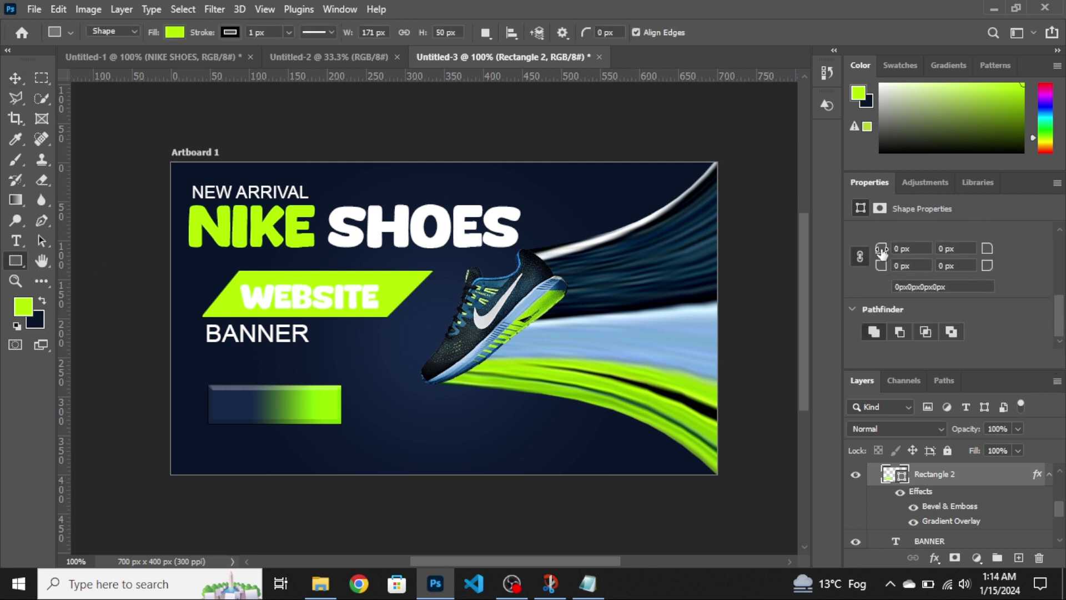
drag(883, 253, 950, 255)
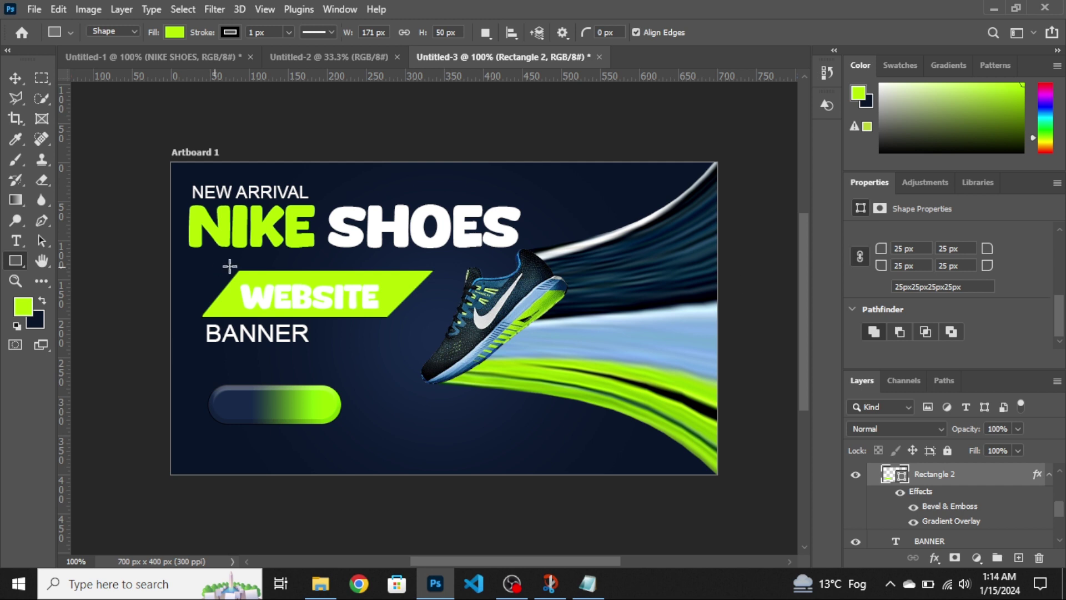
click(15, 77)
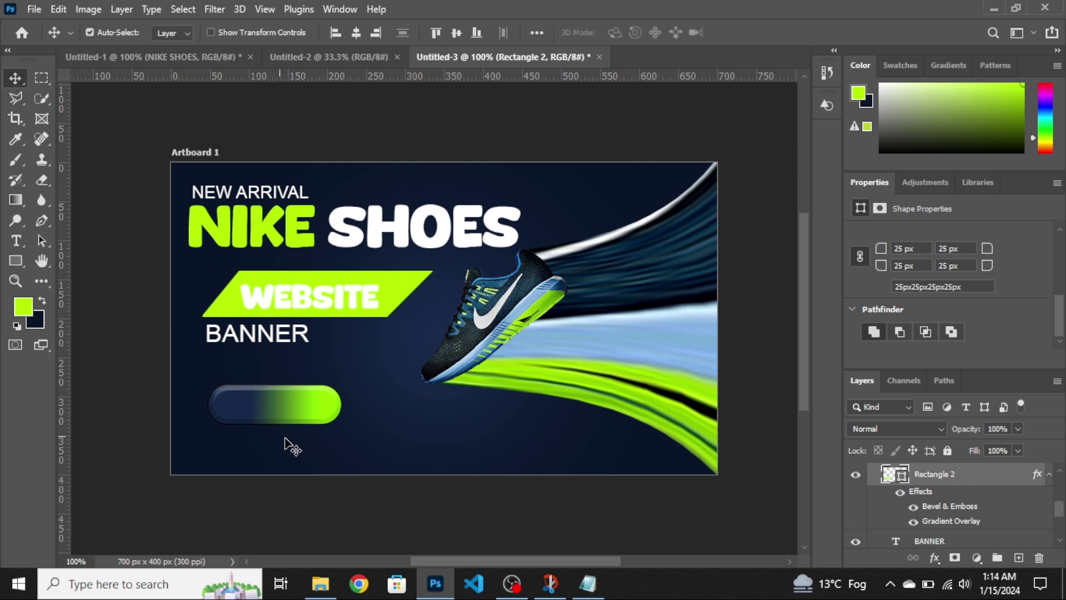
Paste BUY NOW from the notes as text, then shrink and centre it on the button.
click(588, 583)
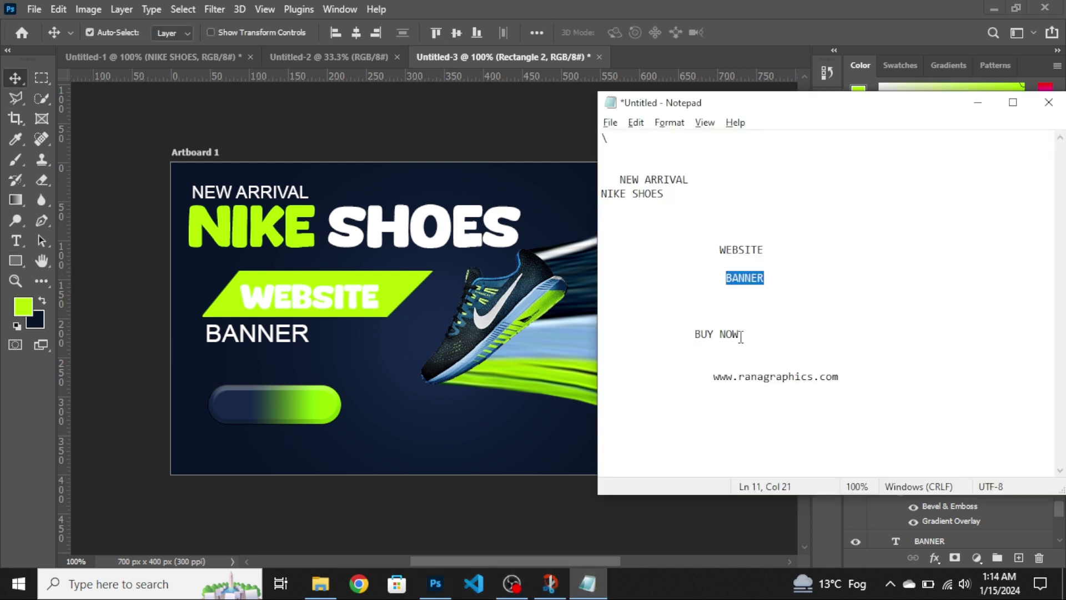
drag(740, 335, 689, 335)
key(alt+Tab)
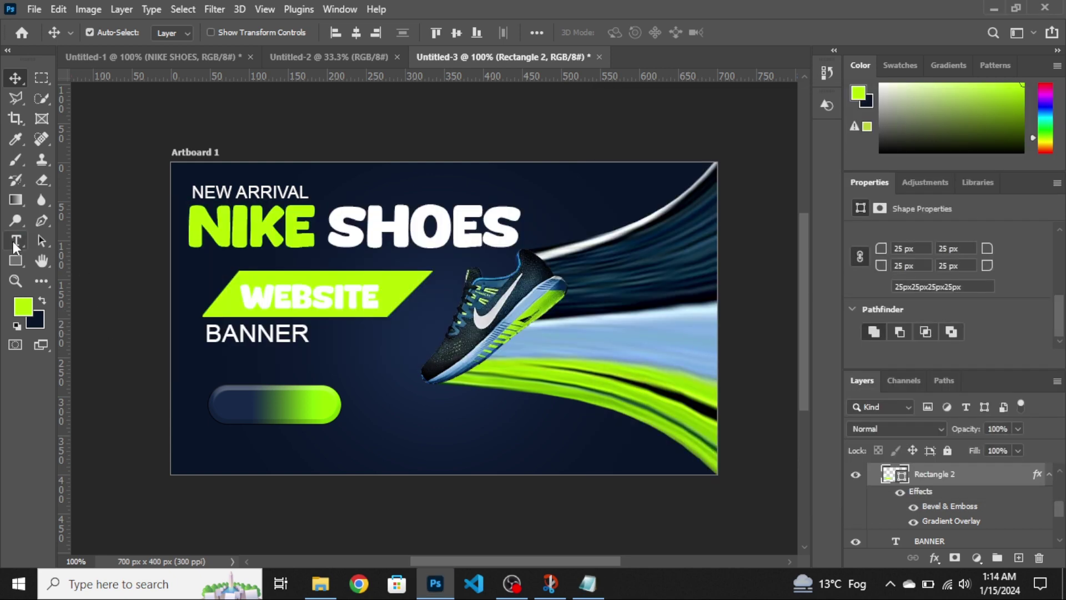
click(16, 240)
click(247, 400)
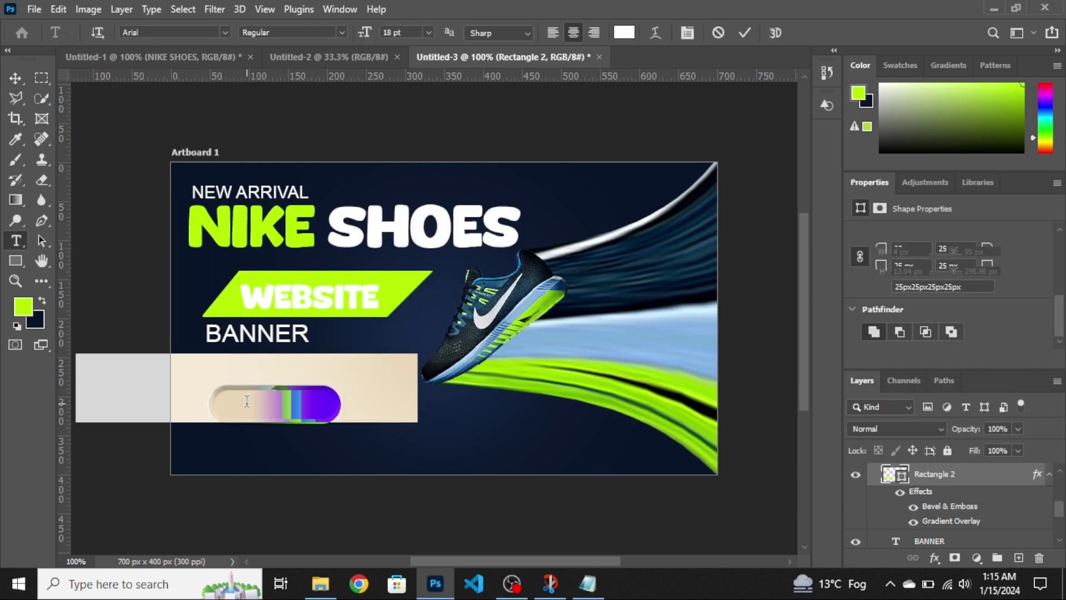
key(ctrl+v)
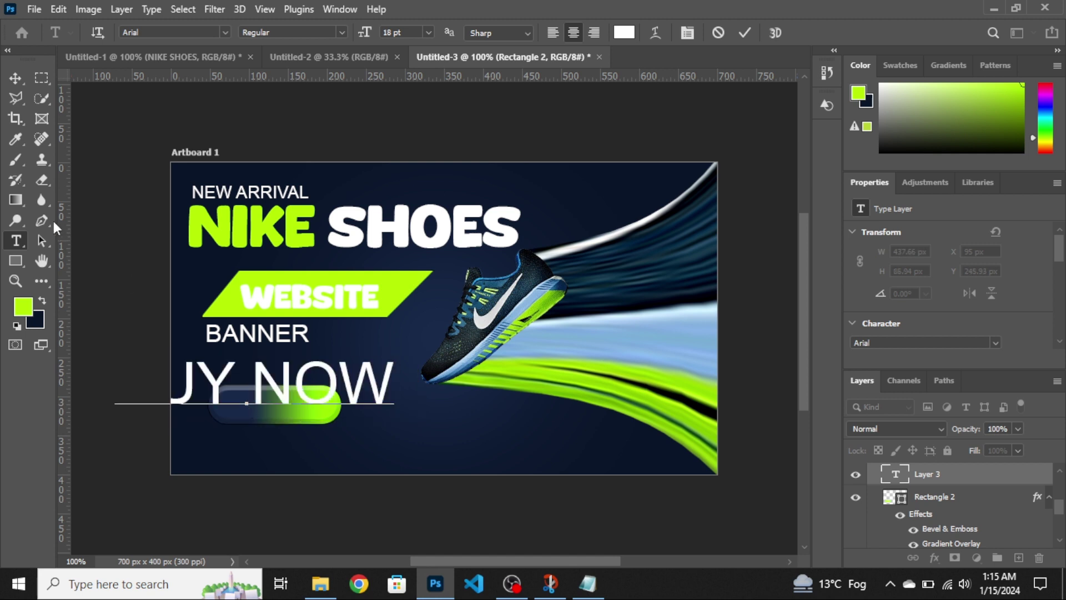
click(11, 78)
key(ctrl+t)
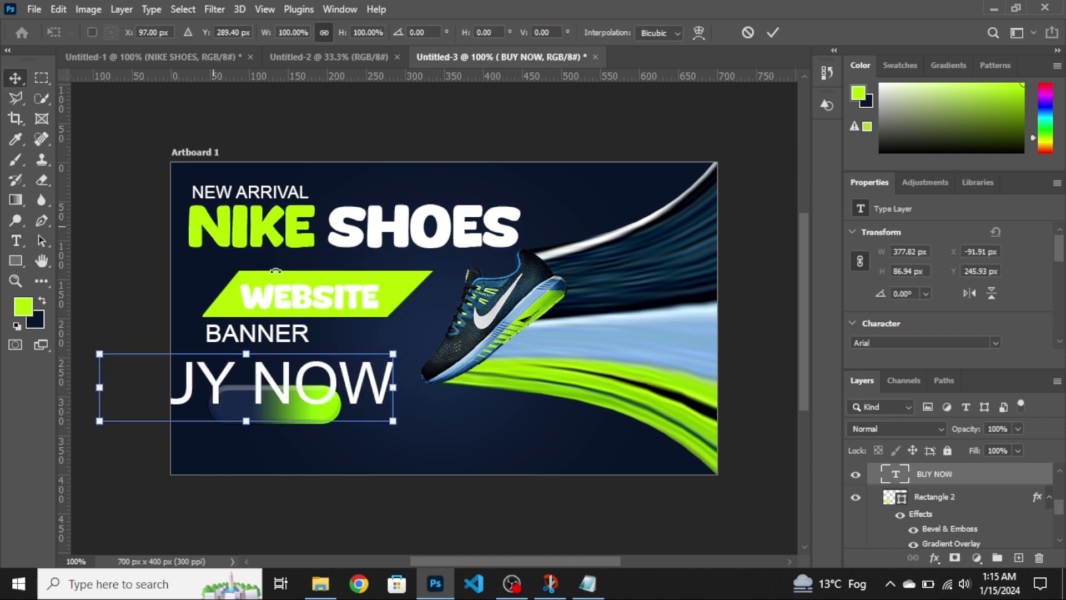
mouse_move(400, 396)
mouse_down()
mouse_move(228, 388)
mouse_move(307, 405)
mouse_up()
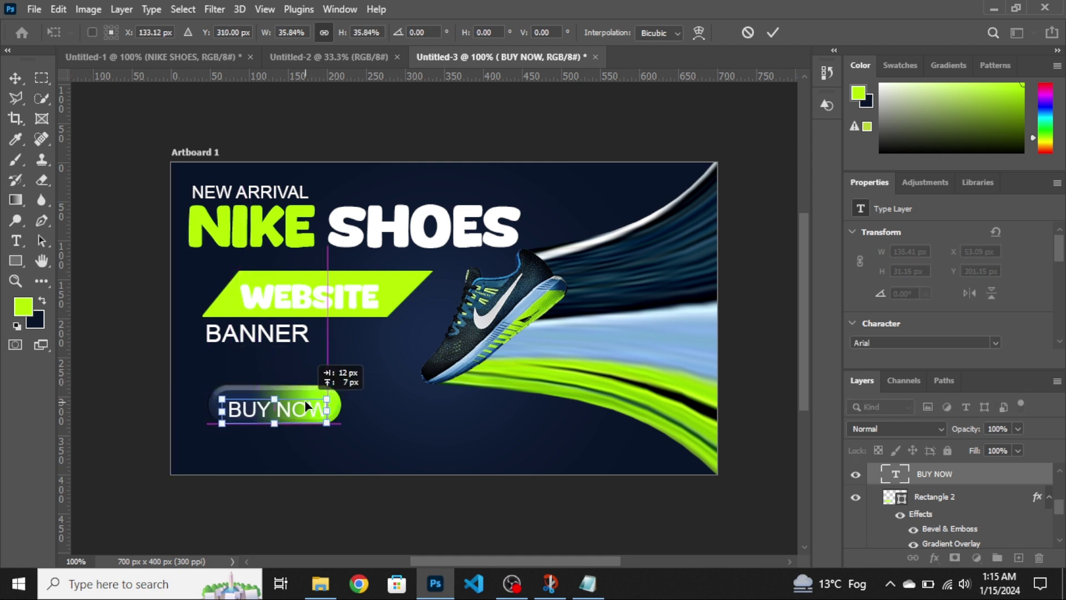
key(Return)
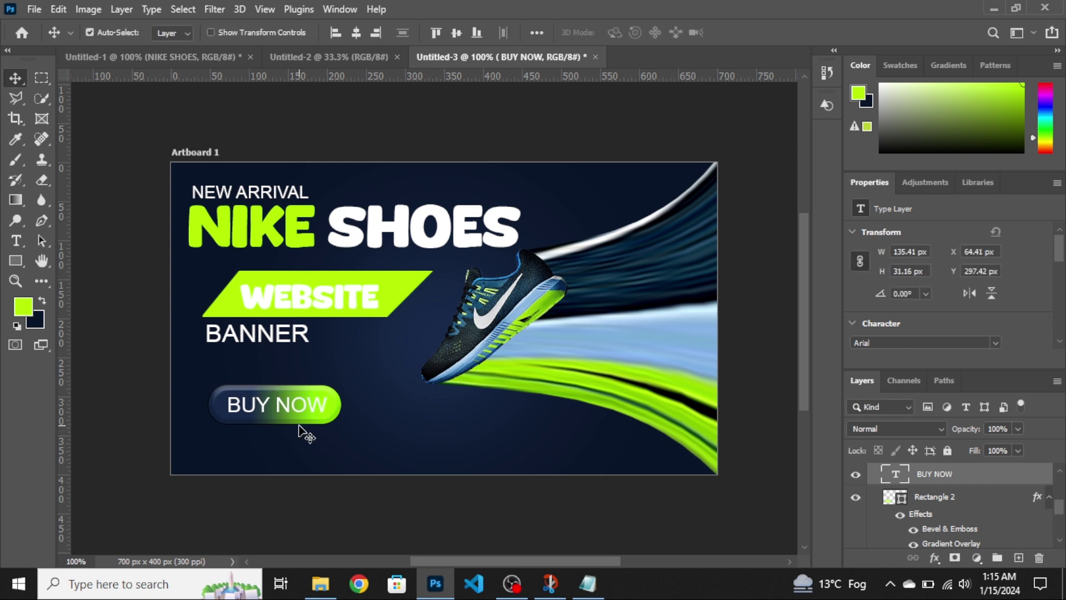
click(588, 583)
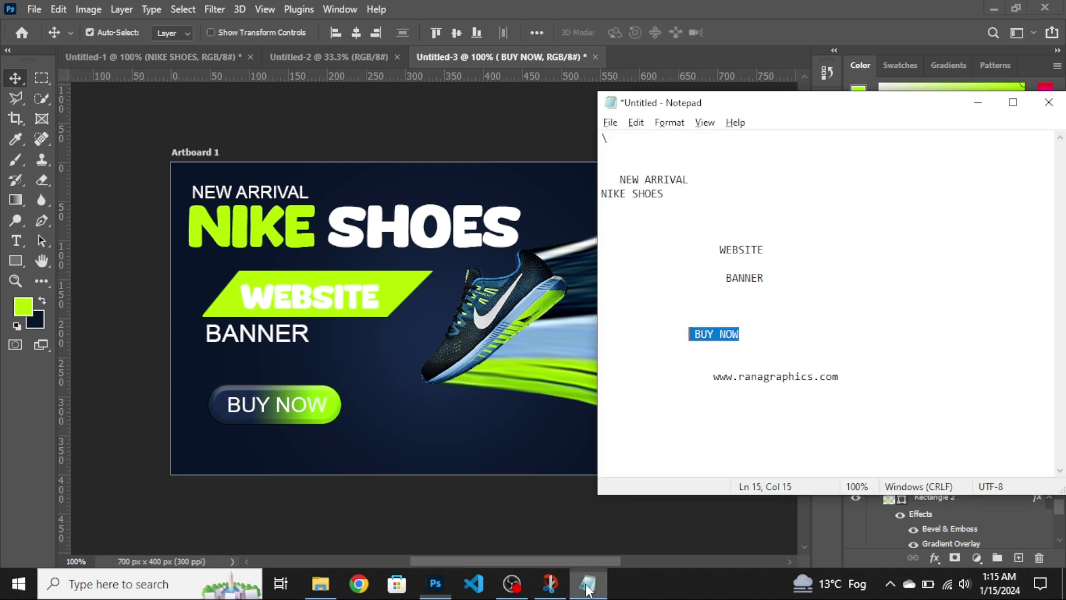
drag(839, 376, 682, 387)
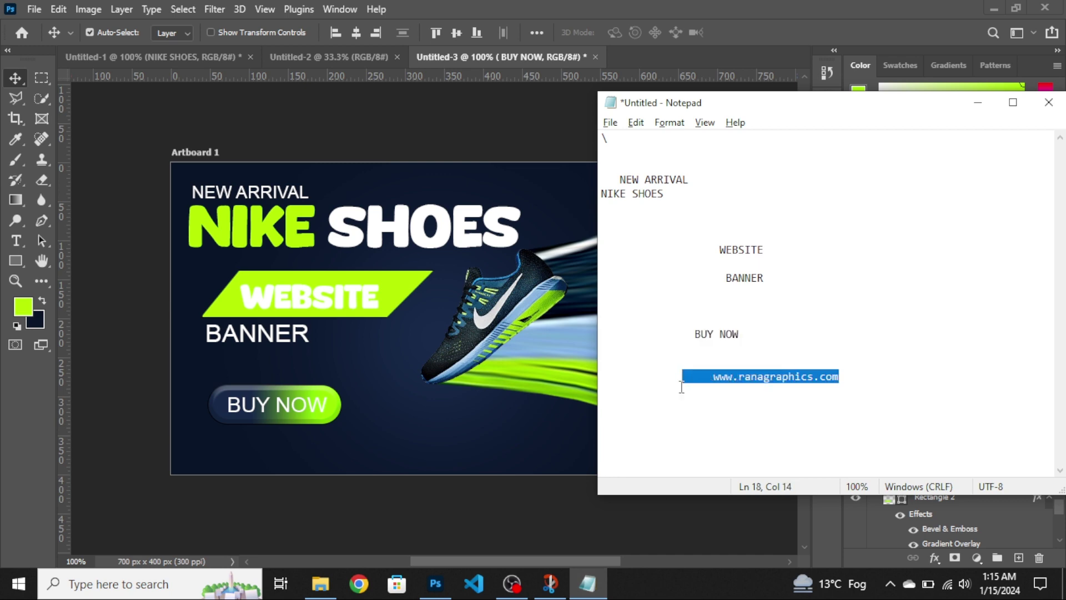
key(alt+Tab)
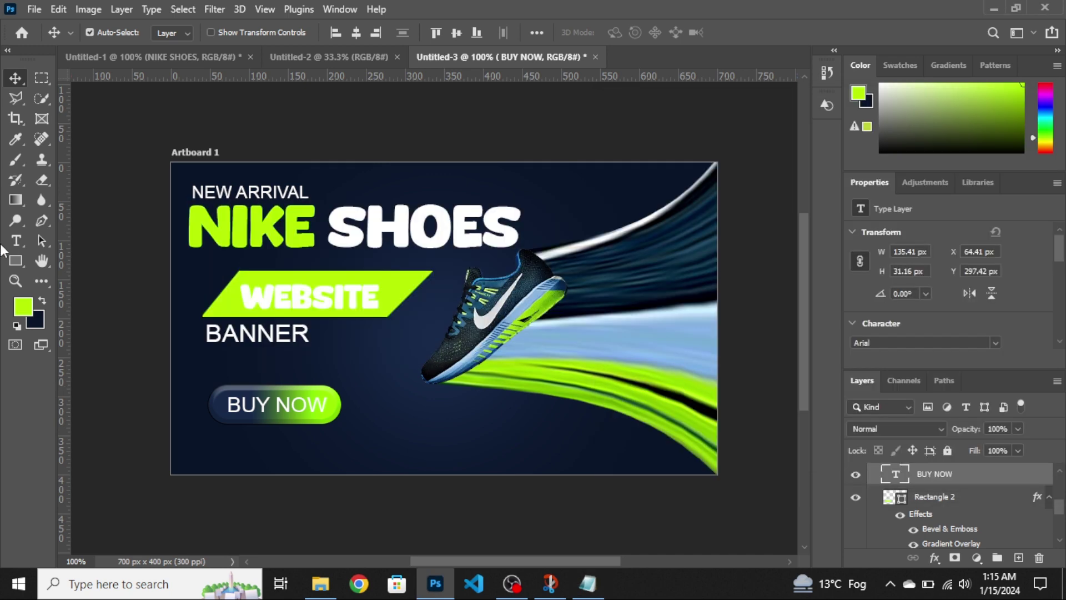
click(22, 239)
click(230, 454)
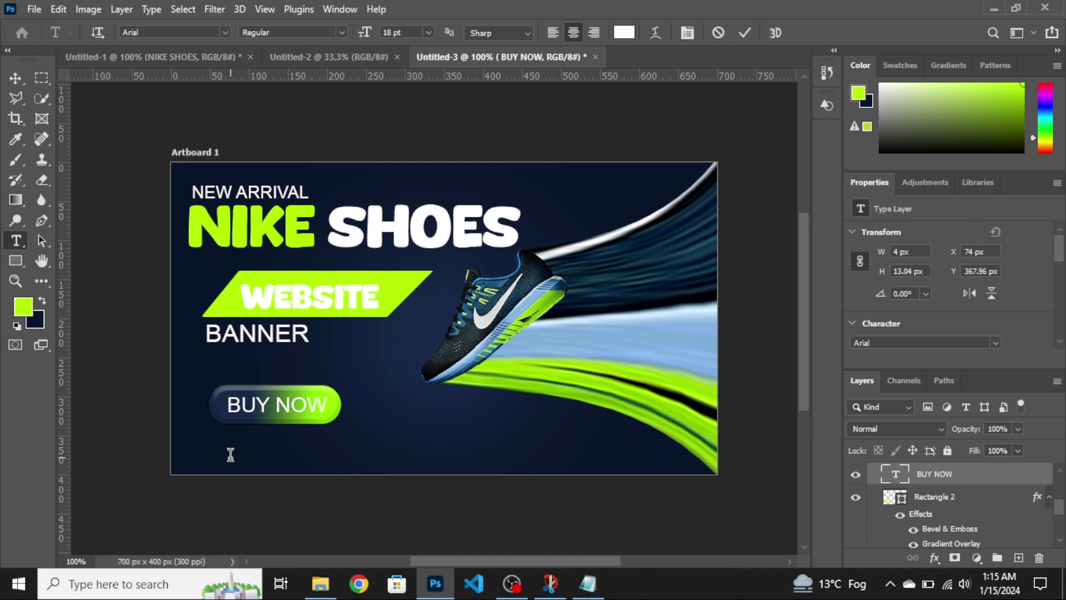
key(ctrl+v)
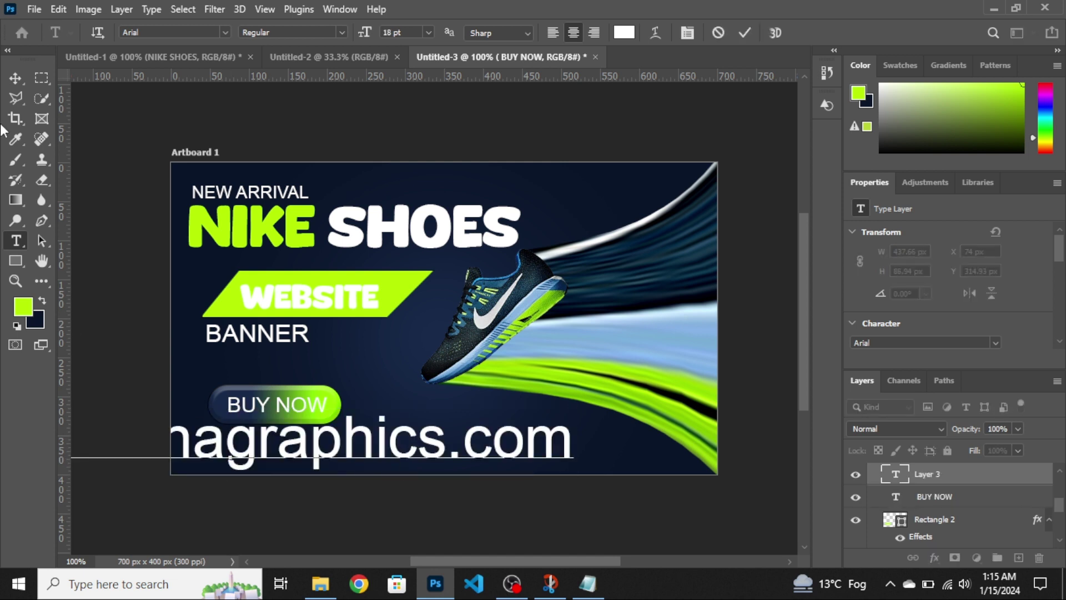
click(15, 78)
key(ctrl+t)
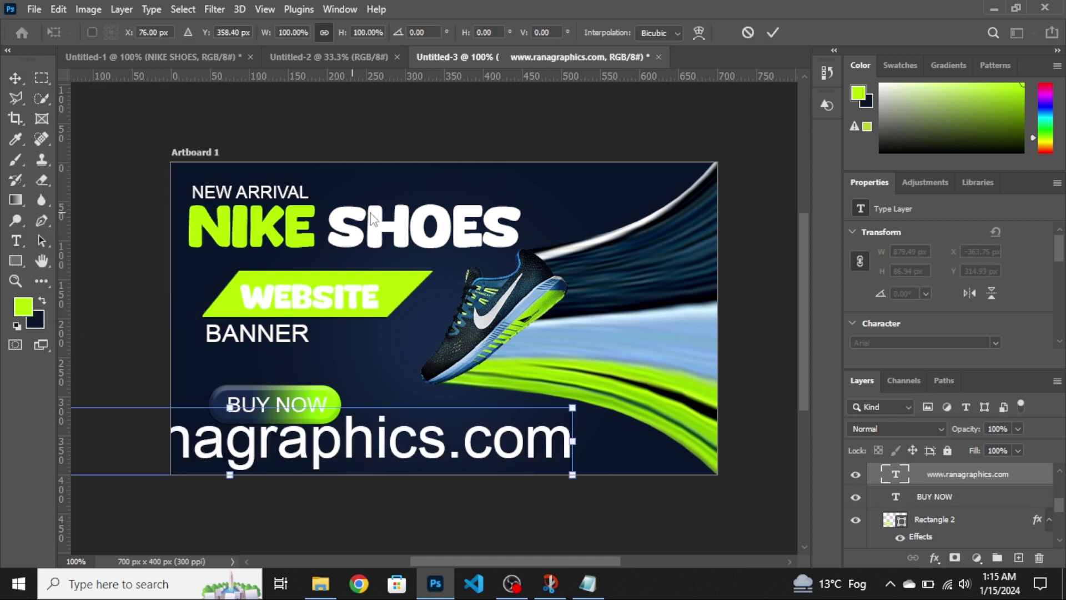
drag(574, 439, 502, 442)
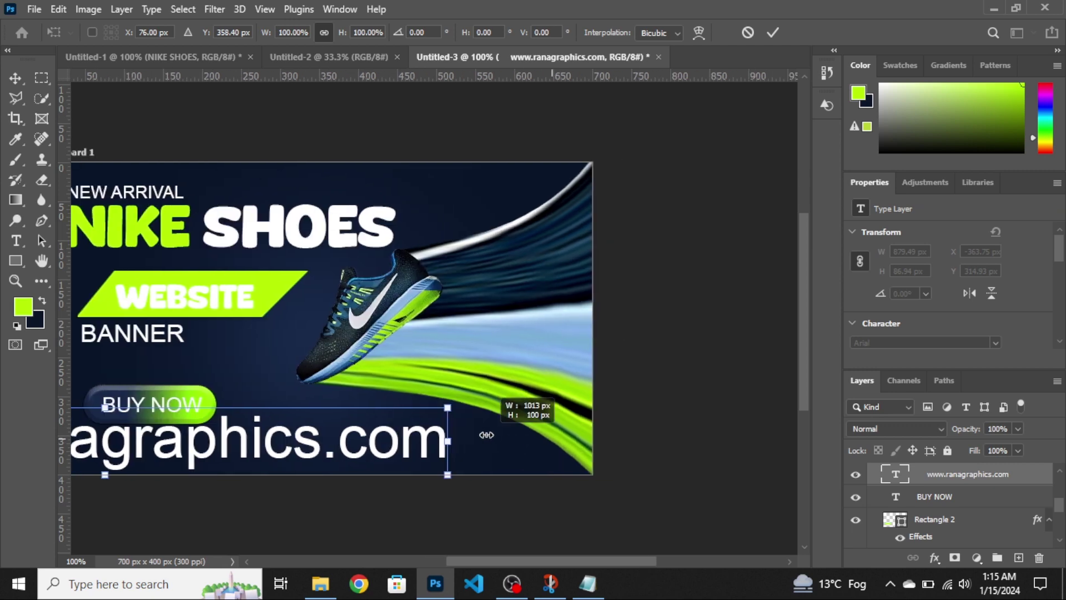
click(515, 575)
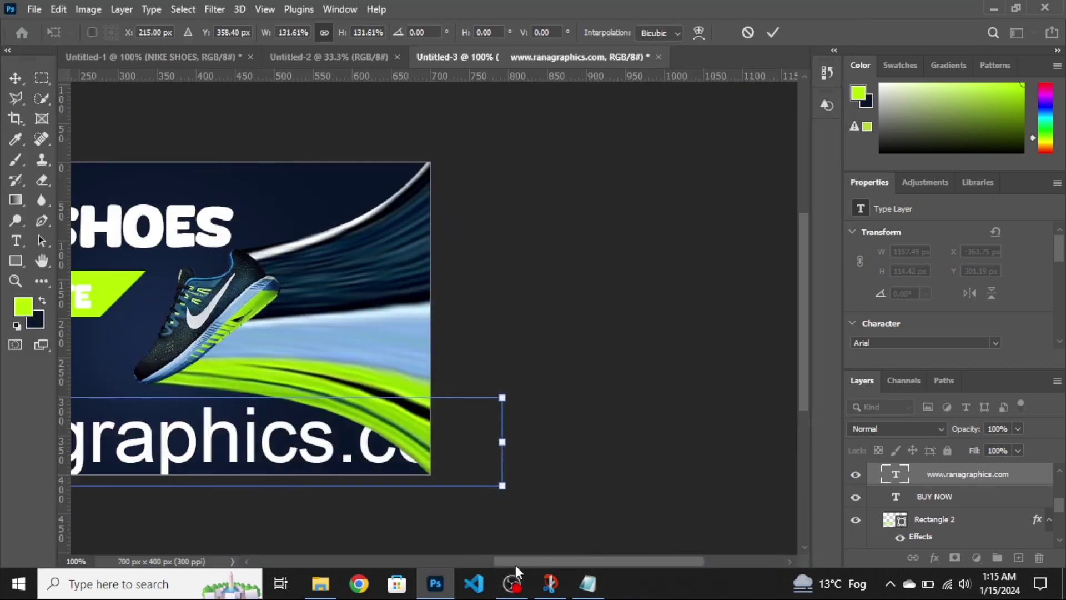
drag(515, 562, 428, 558)
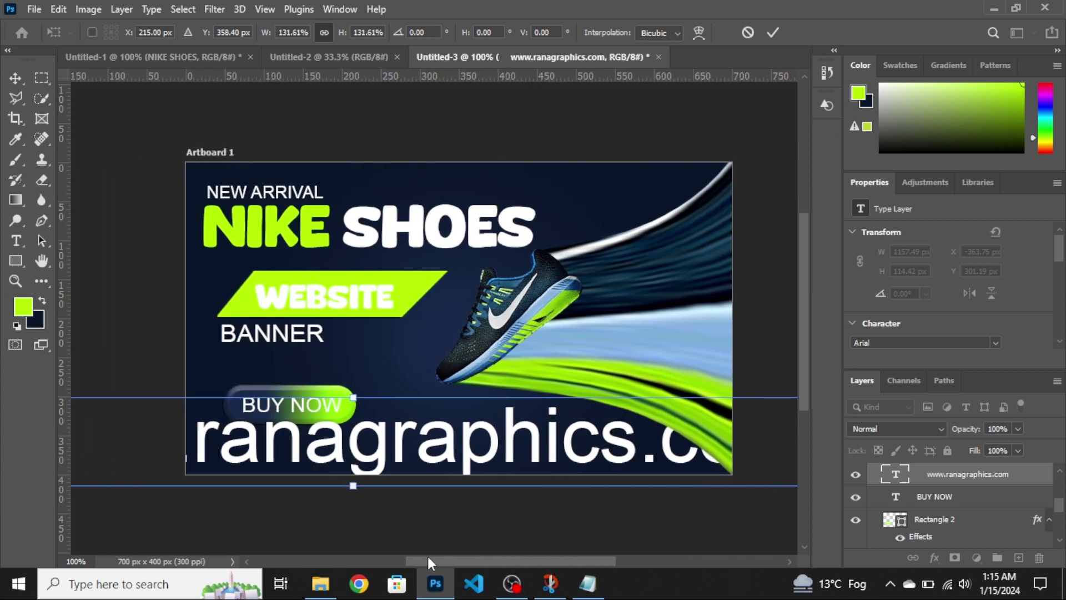
mouse_move(354, 392)
mouse_down()
mouse_move(365, 476)
mouse_move(367, 467)
mouse_up()
key(Return)
Move the URL just below the BUY NOW button, shrinking it further to fit.
key(Up)
key(Up)
key(Up)
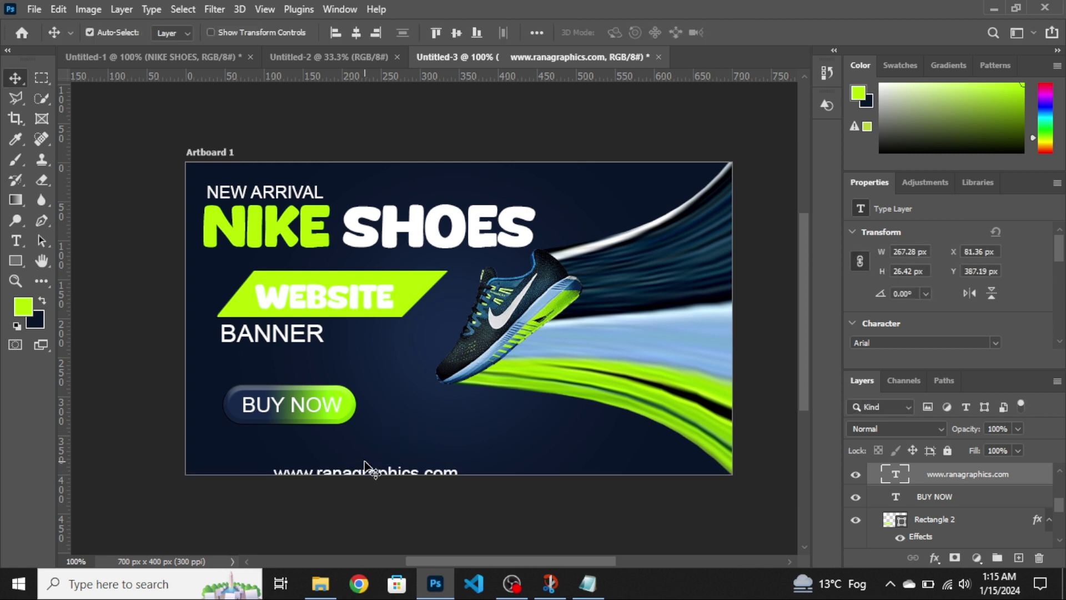
key(Up)
key(Up)
key(Up)
key(Up)
key(Up)
key(Up)
key(Up)
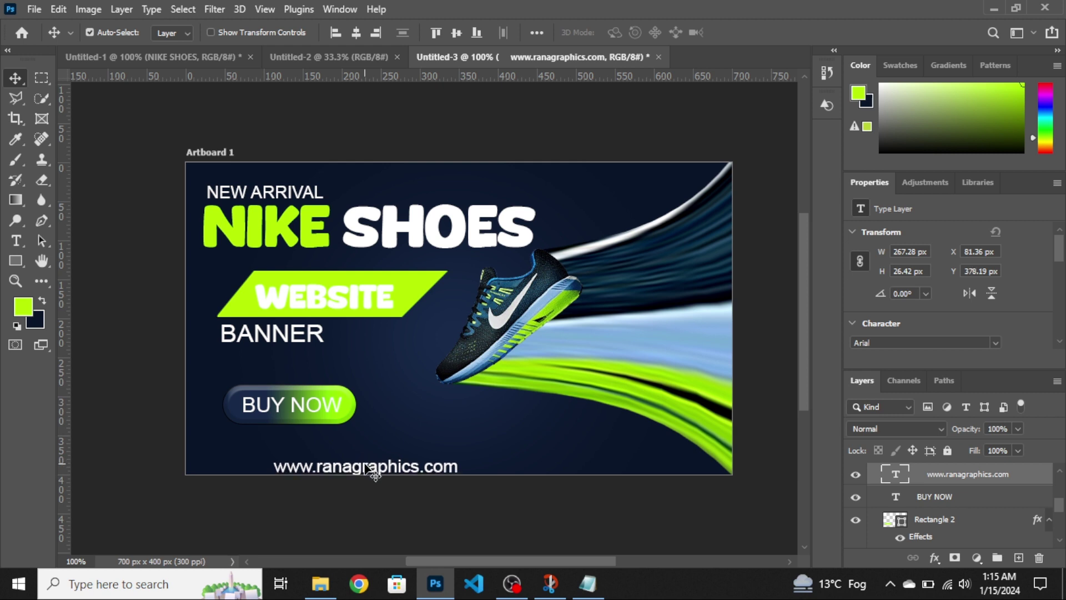
drag(365, 465, 326, 432)
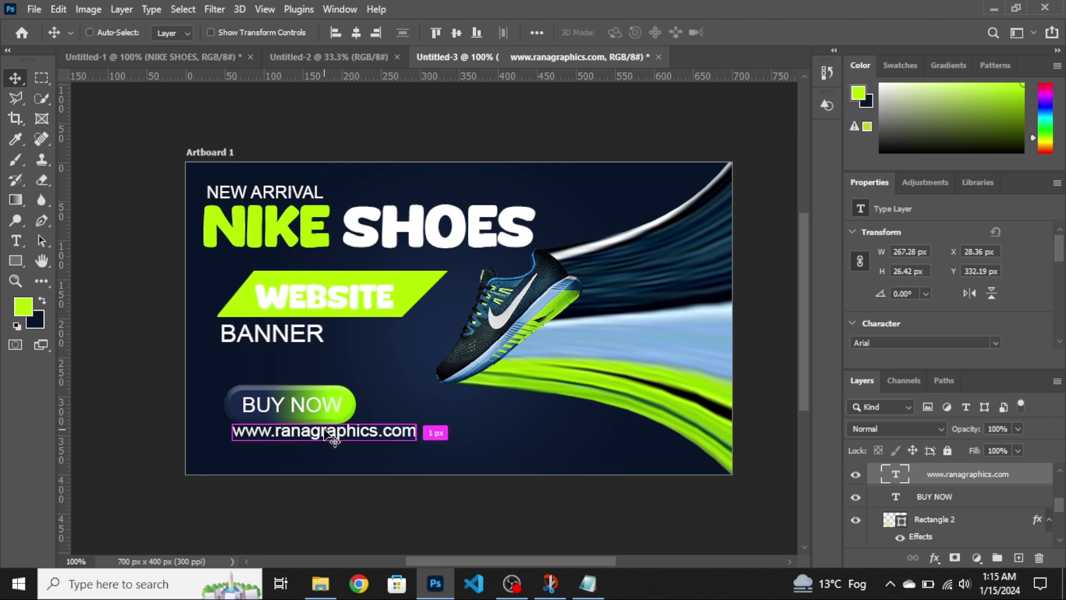
key(ctrl+t)
drag(420, 432, 349, 431)
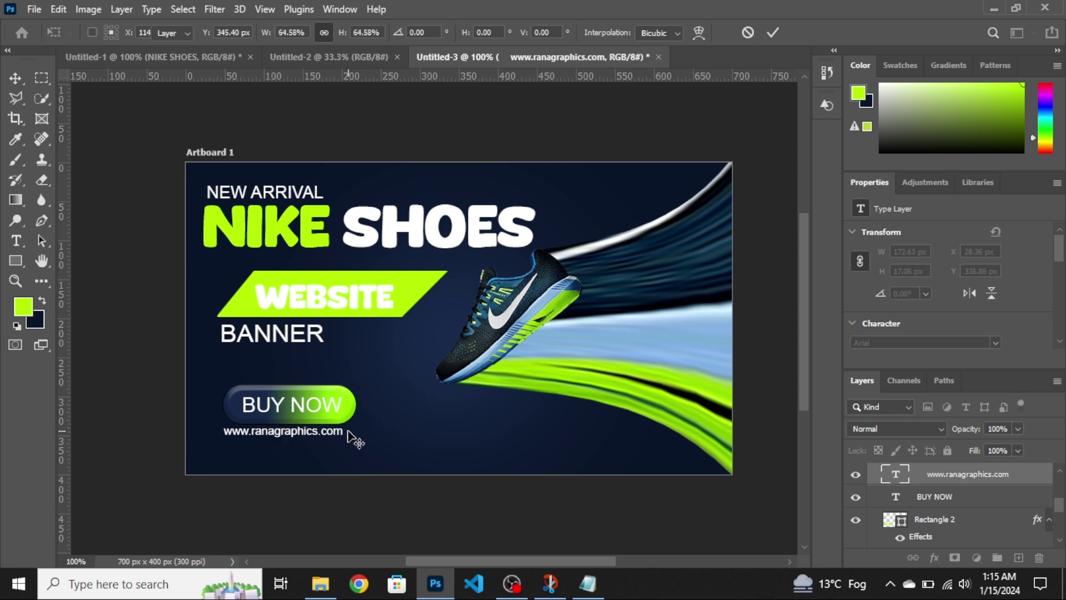
key(Return)
key(Right)
key(Right)
key(Right)
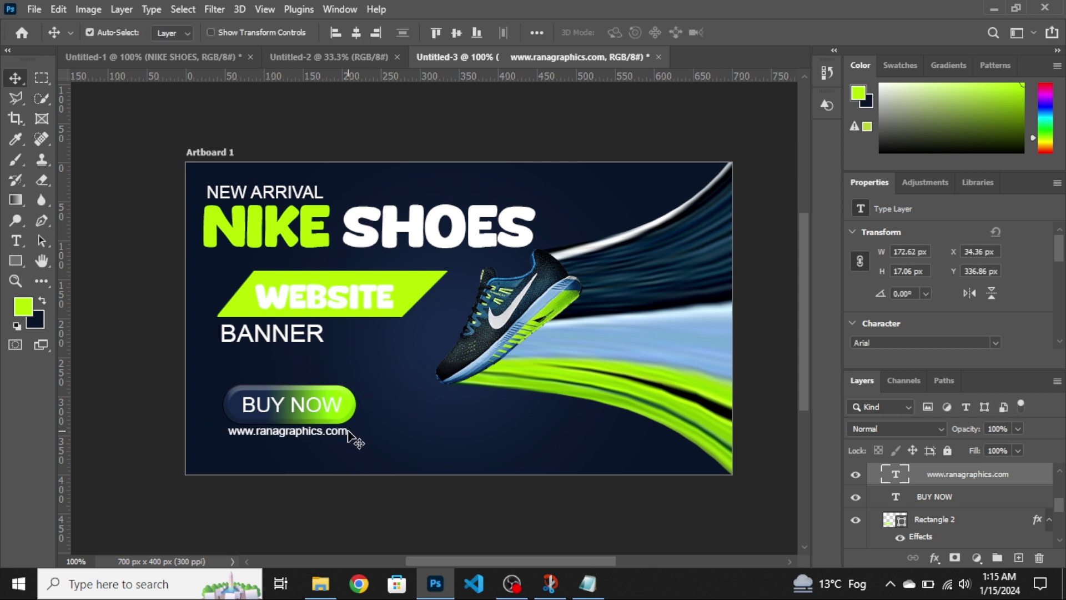